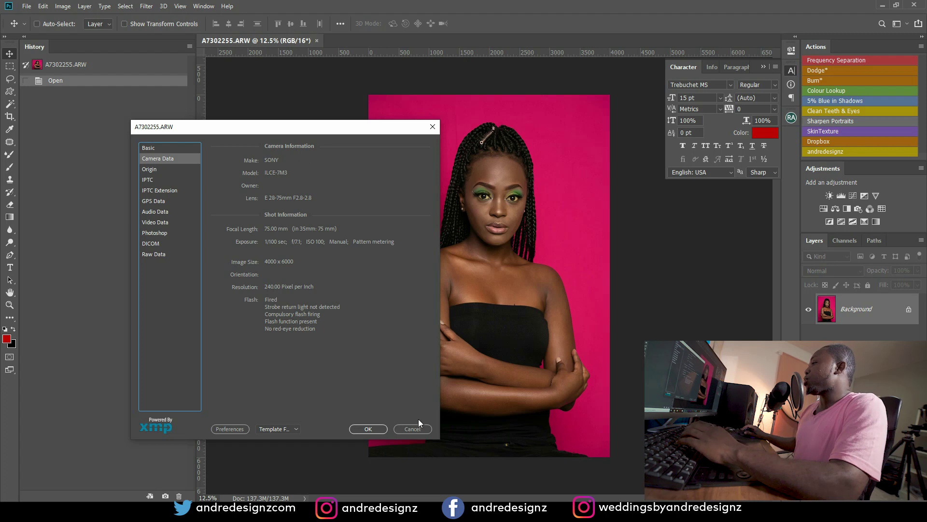
# Step: Close the file information without changes and examine the skin on the model's forehead, eyes and cheeks up close
pyautogui.click(422, 426)
pyautogui.scroll(4, 503, 336)
pyautogui.scroll(-3, 503, 335)
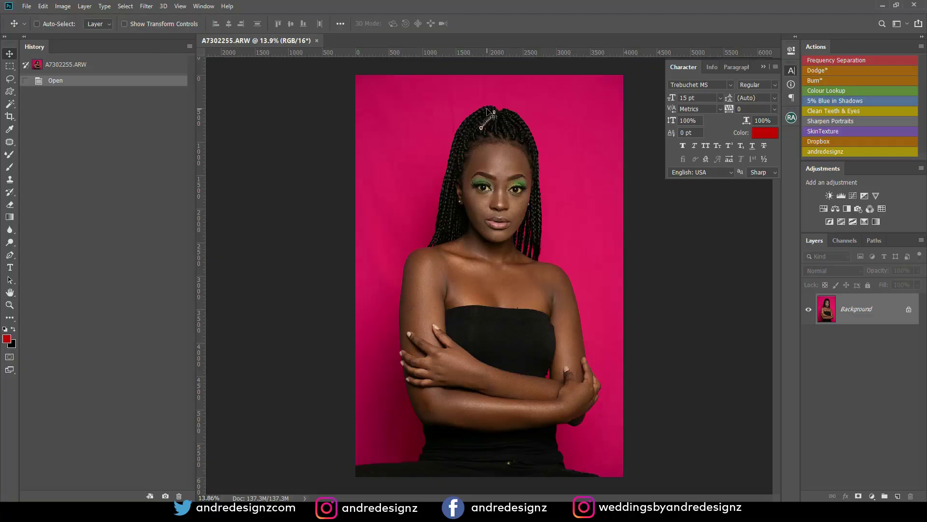
pyautogui.scroll(6, 481, 163)
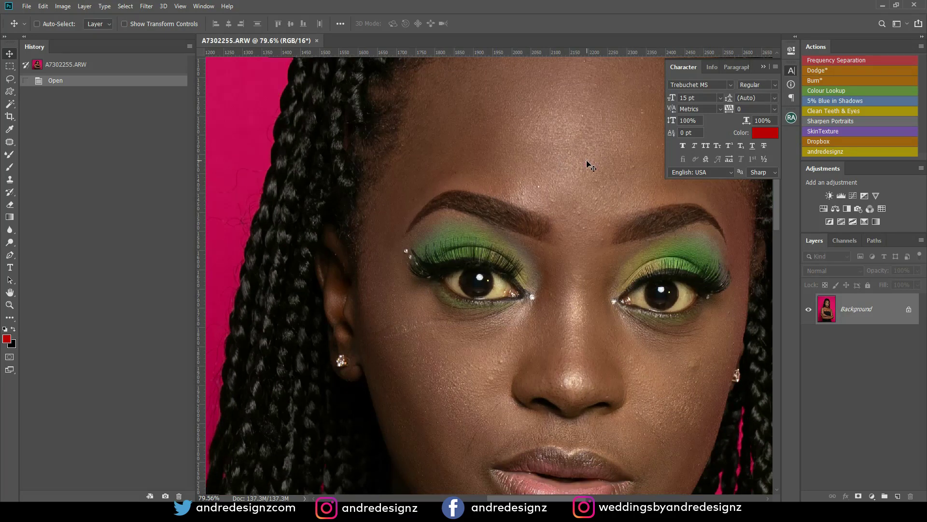
pyautogui.scroll(-3, 581, 182)
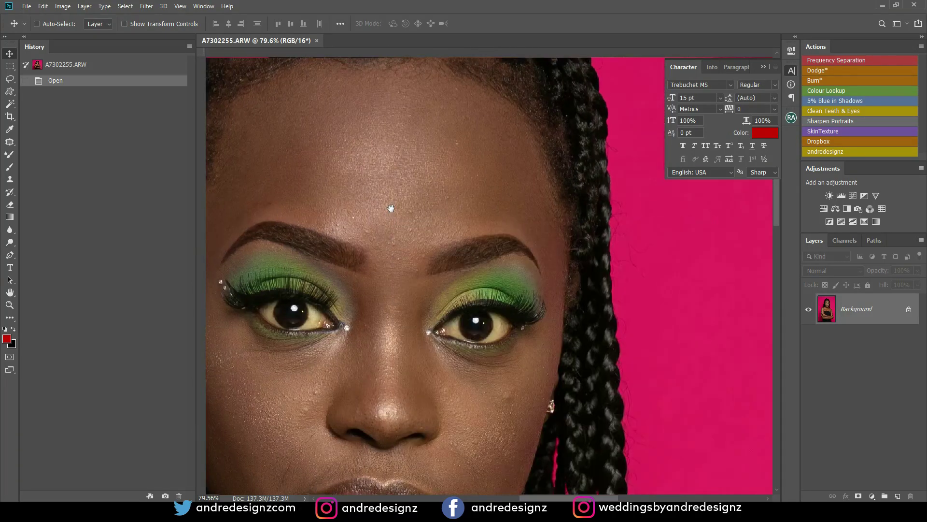
pyautogui.scroll(-2, 467, 186)
pyautogui.scroll(-2, 476, 183)
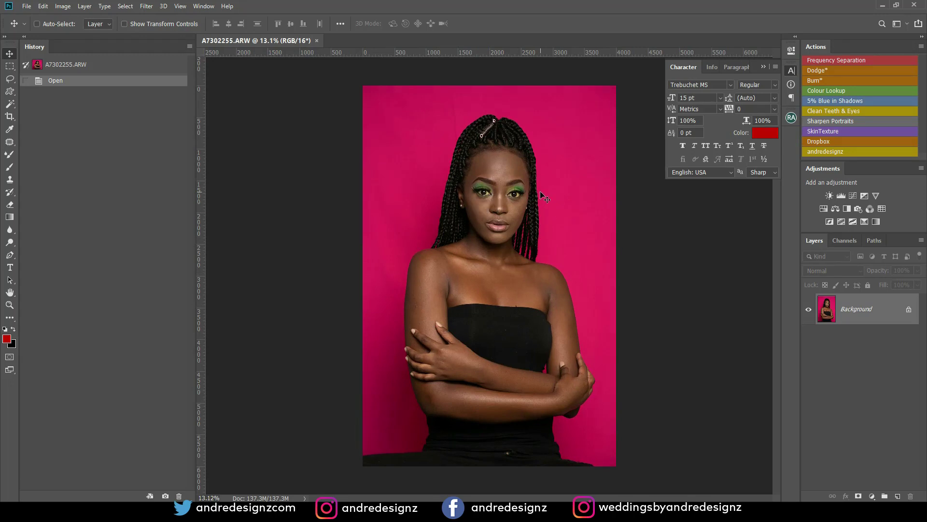
# Step: Start cropping the portrait with the 4 : 5 (8 : 10) aspect ratio
pyautogui.click(9, 117)
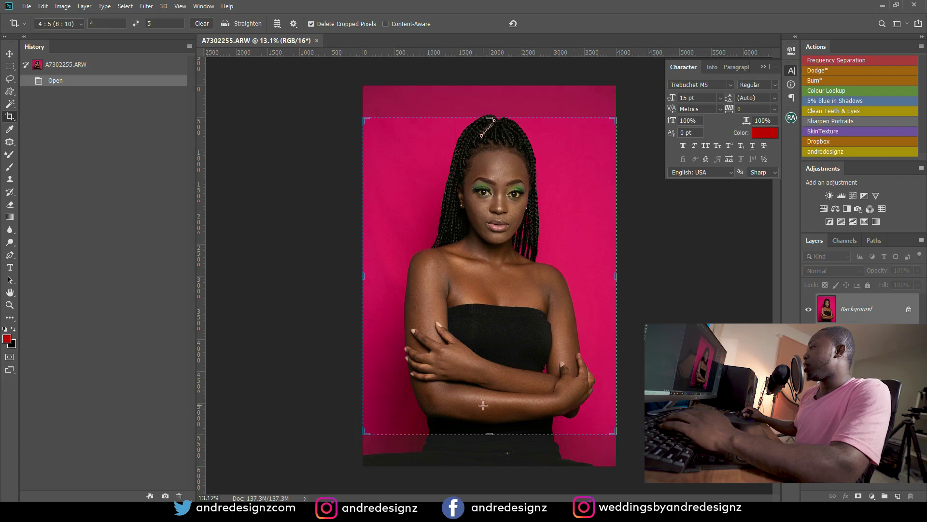
pyautogui.click(501, 199)
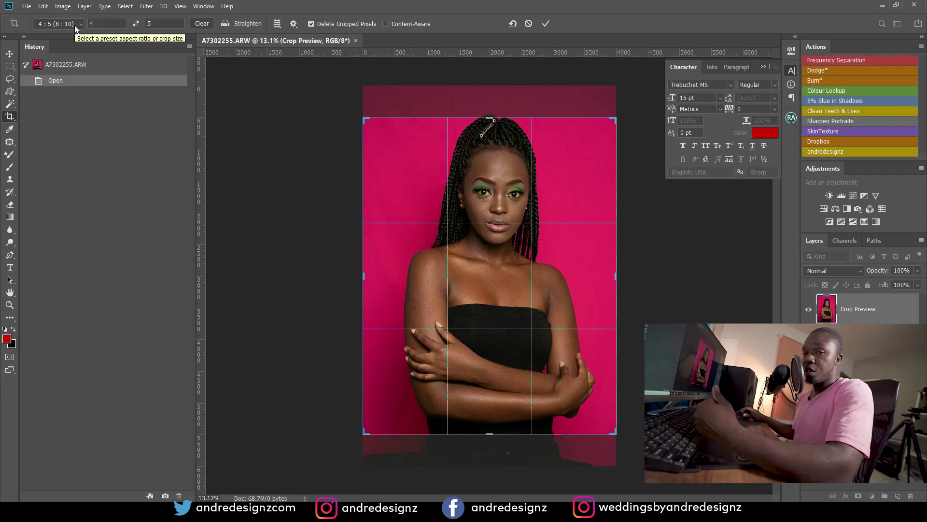
pyautogui.click(75, 27)
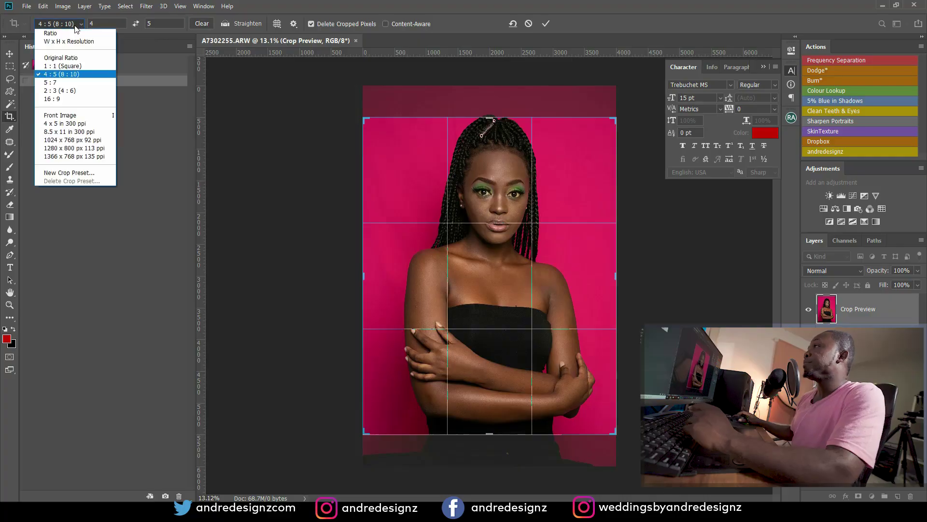
pyautogui.click(75, 27)
pyautogui.click(543, 247)
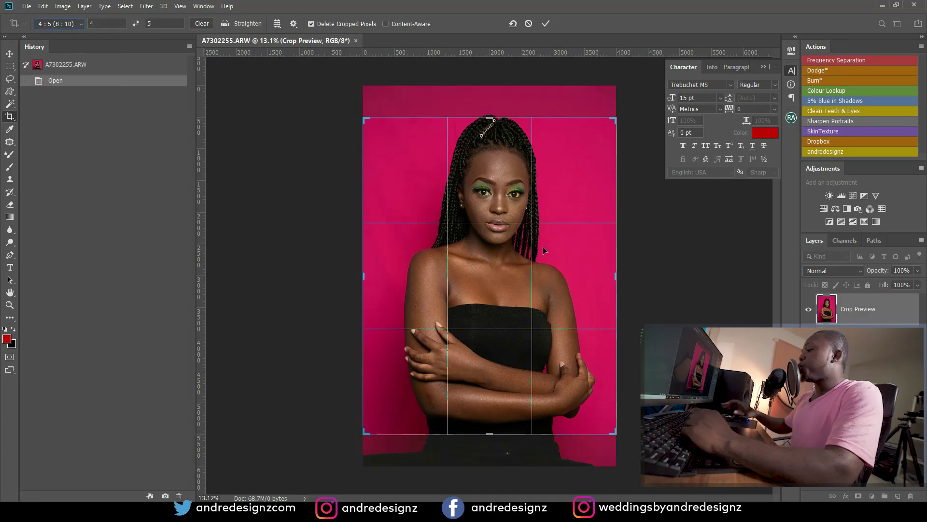
# Step: Try the Original Ratio for the crop frame and return it to 4 : 5 (8 : 10)
pyautogui.press('Up')
pyautogui.press('Up')
pyautogui.press('Down')
pyautogui.press('Up')
pyautogui.click(59, 24)
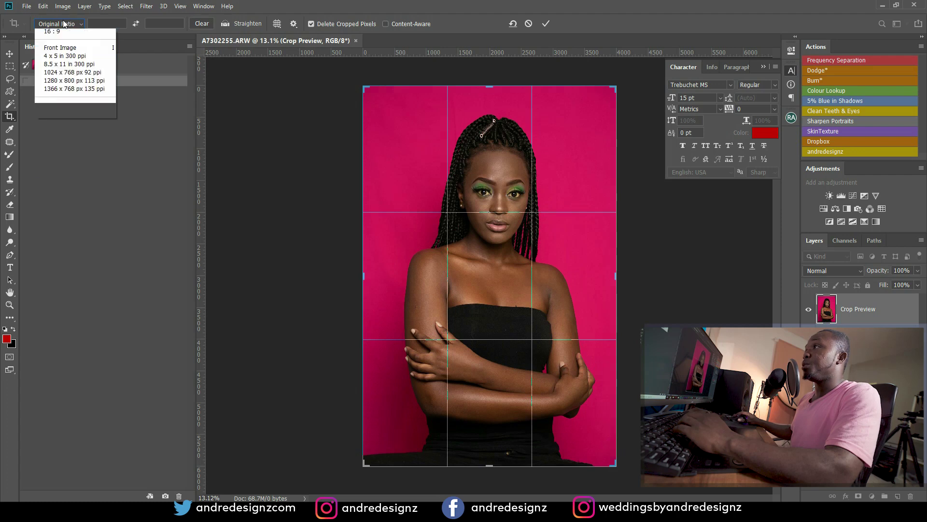
pyautogui.click(76, 76)
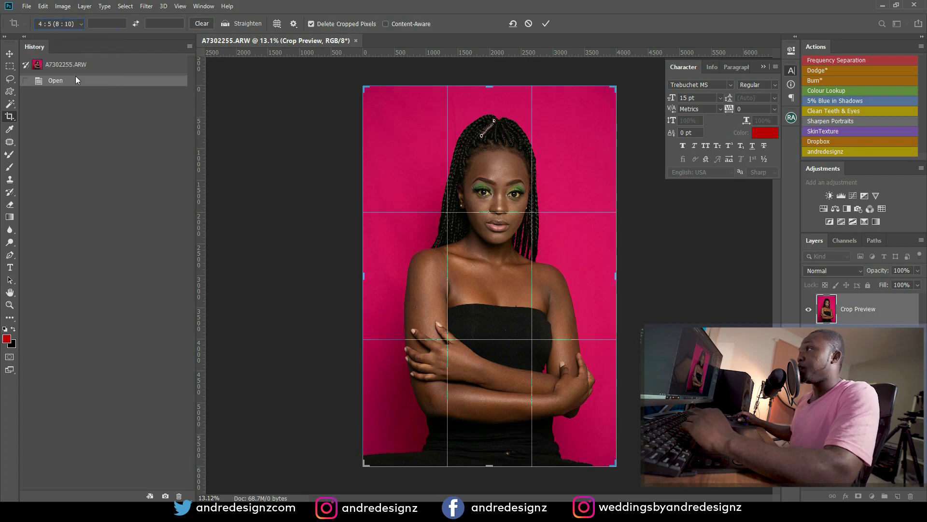
pyautogui.click(540, 262)
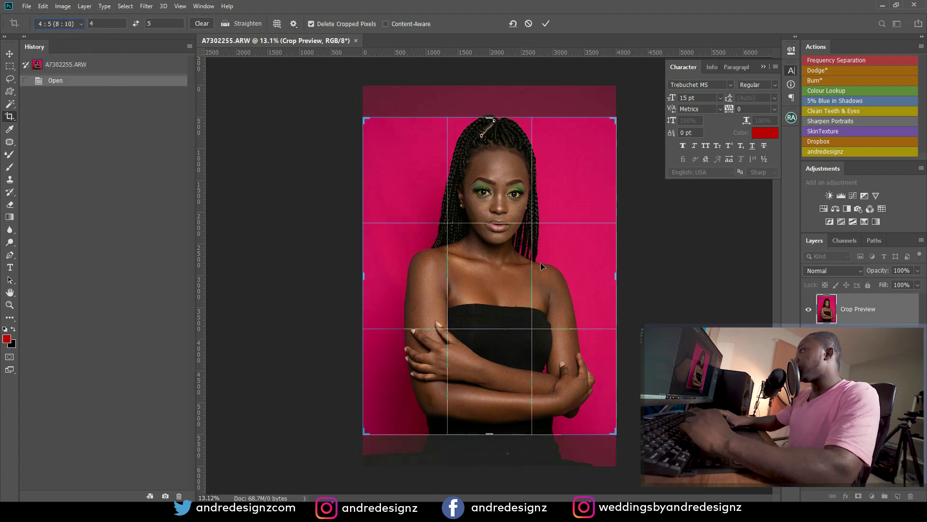
pyautogui.press('Up')
pyautogui.press('Up')
pyautogui.press('Down')
pyautogui.press('Down')
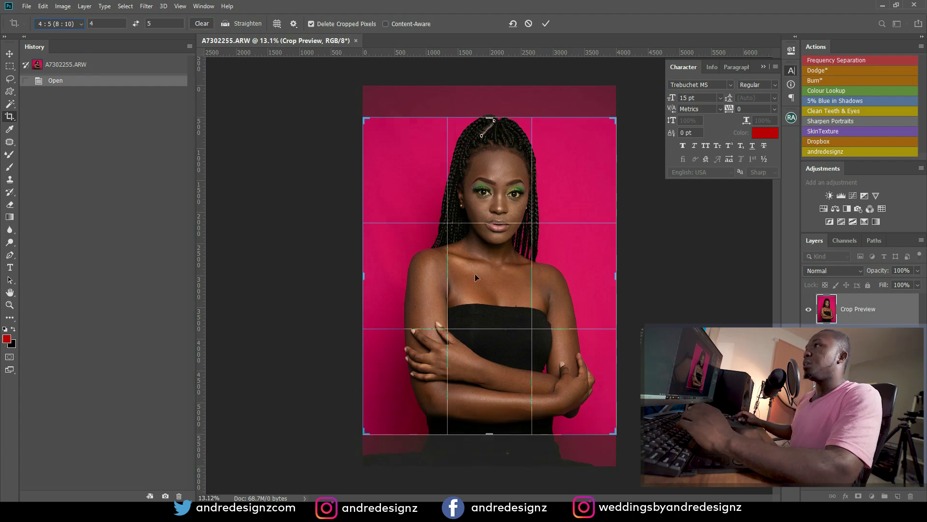
# Step: Shift the photo about 99 px down within the crop frame to leave room above the hair, and apply the crop
pyautogui.moveTo(513, 194)
pyautogui.mouseDown()
pyautogui.moveTo(519, 205)
pyautogui.moveTo(516, 198)
pyautogui.mouseUp()
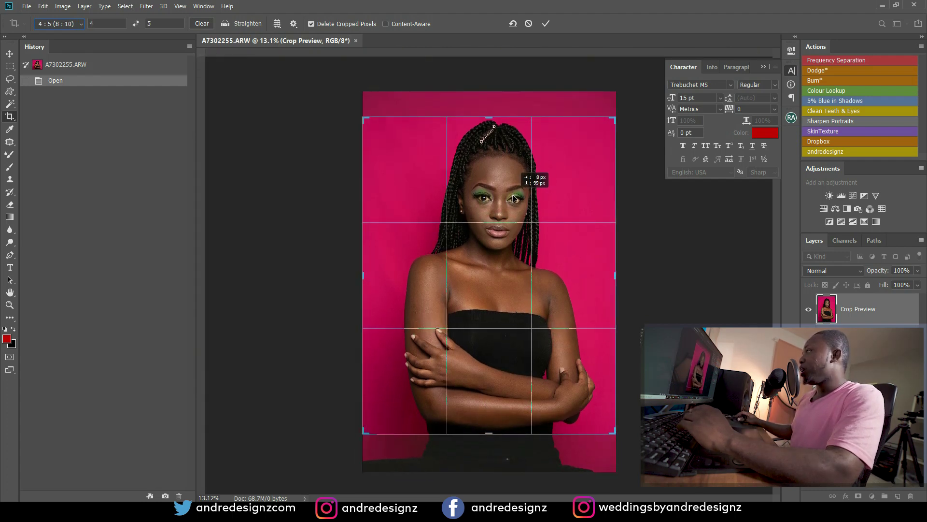
pyautogui.hotkey('ctrl', 'r')
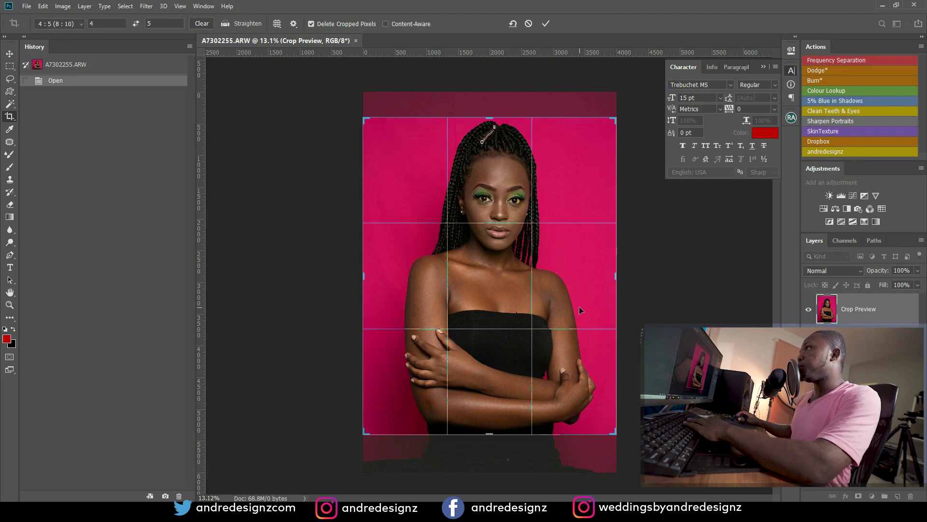
pyautogui.press('Return')
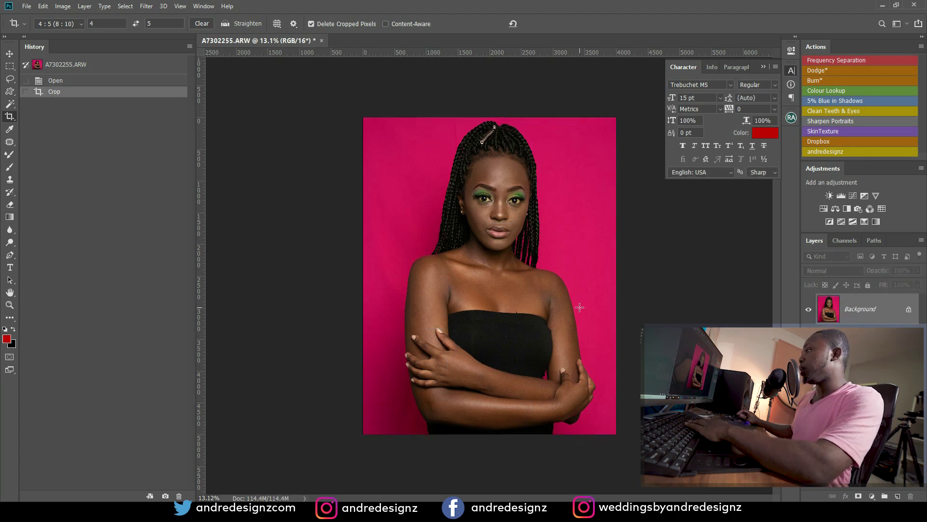
pyautogui.scroll(9, 478, 227)
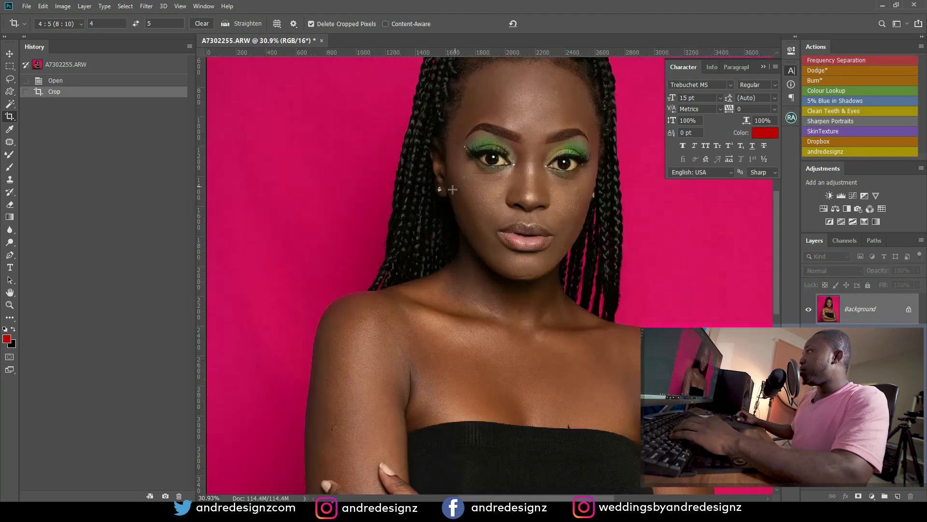
pyautogui.scroll(-8, 452, 193)
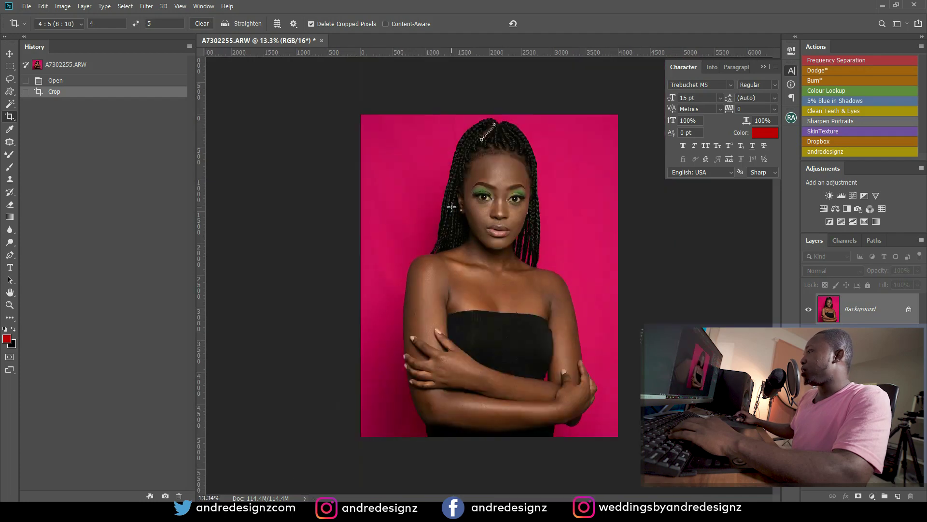
pyautogui.scroll(12, 430, 244)
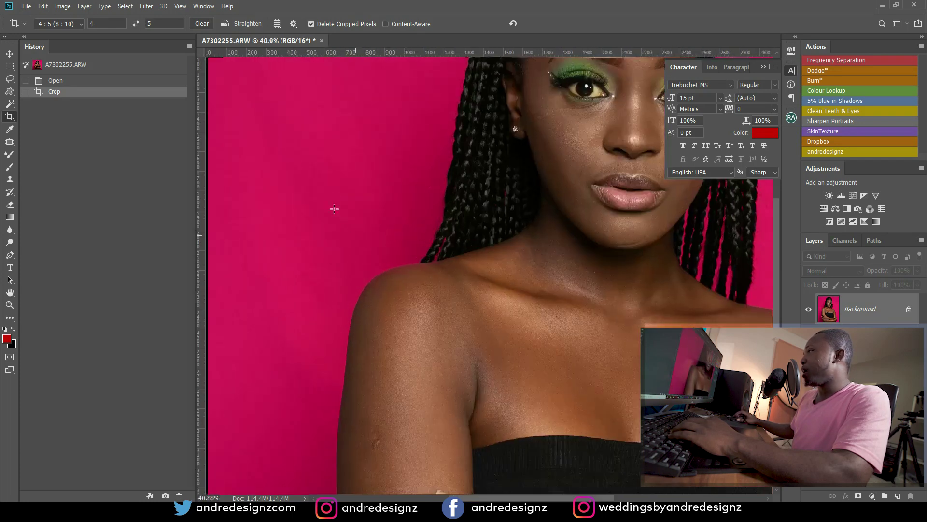
pyautogui.scroll(-12, 297, 265)
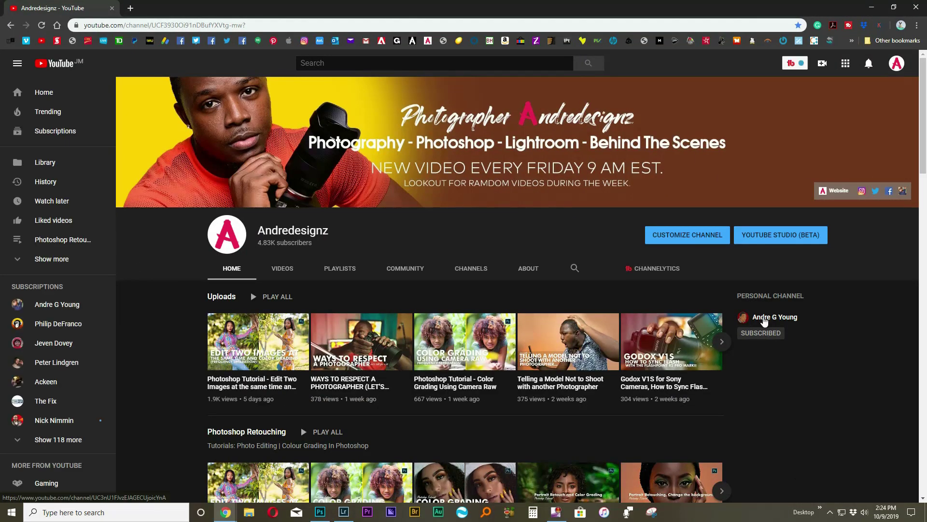
# Step: Open the linked personal channel from the Andredesignz YouTube page, look over its home page and return to Photoshop
pyautogui.click(763, 319)
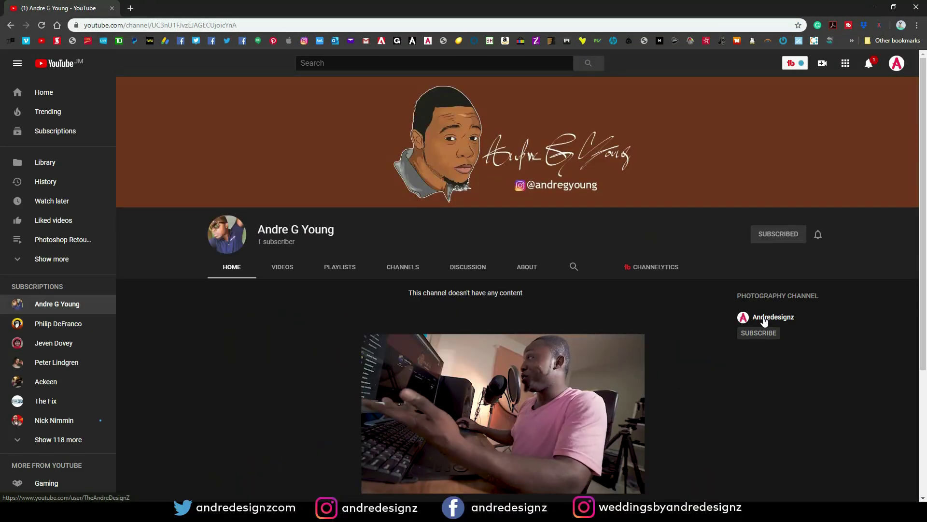
pyautogui.scroll(-2, 603, 333)
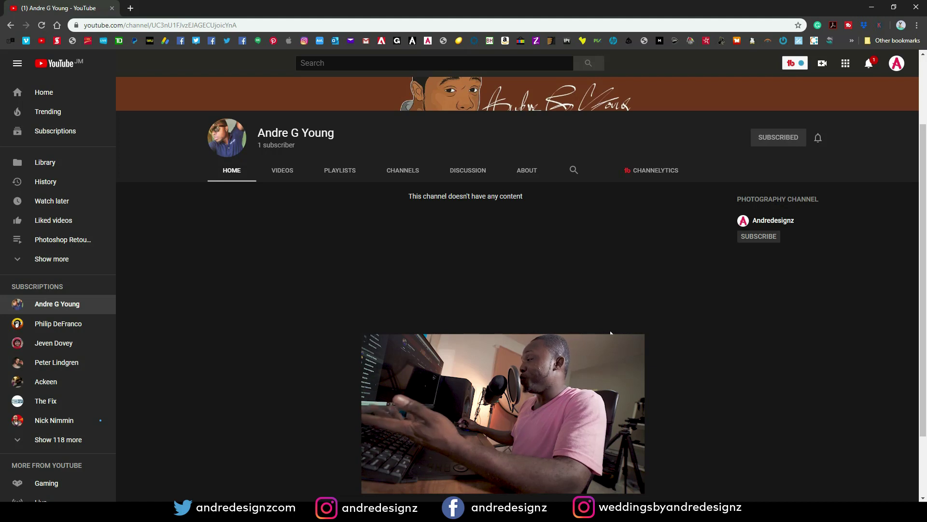
pyautogui.scroll(2, 611, 333)
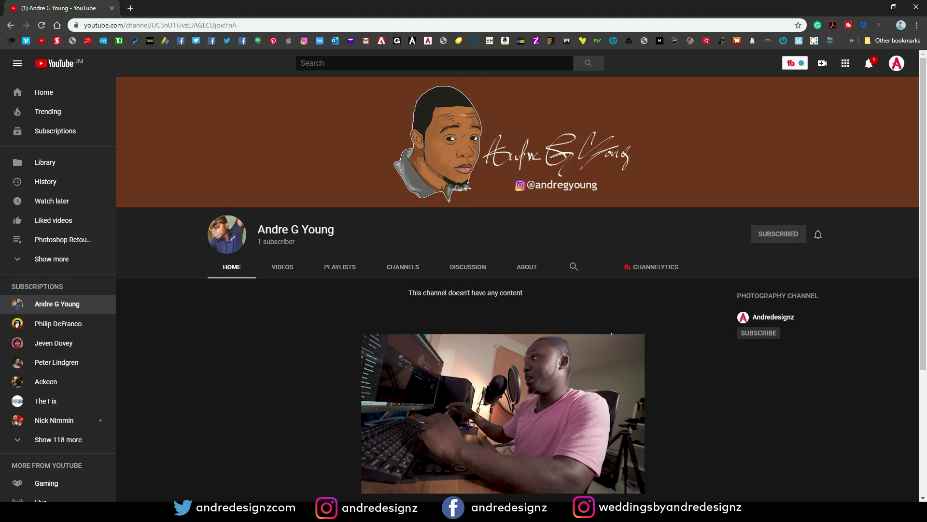
pyautogui.click(872, 8)
# Step: Choose the Patch tool and duplicate the Background layer for retouching the face
pyautogui.scroll(5, 531, 263)
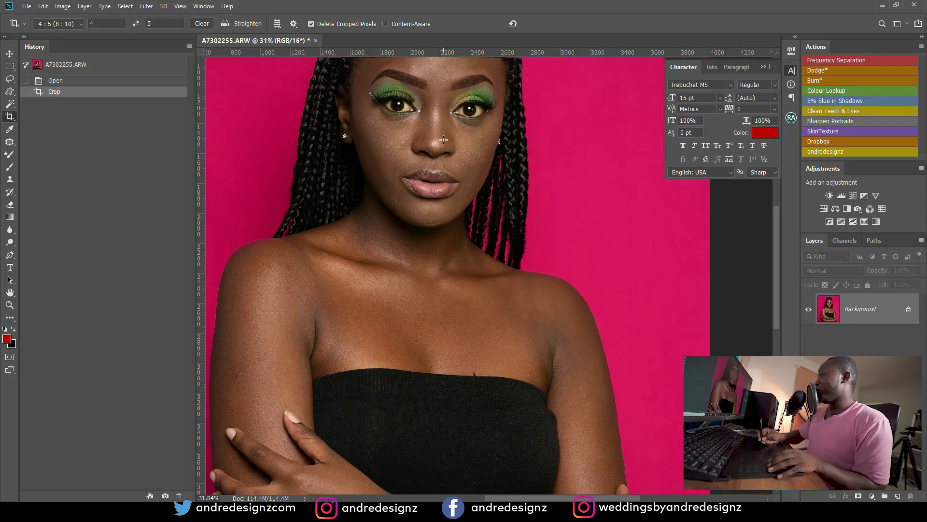
pyautogui.press('v')
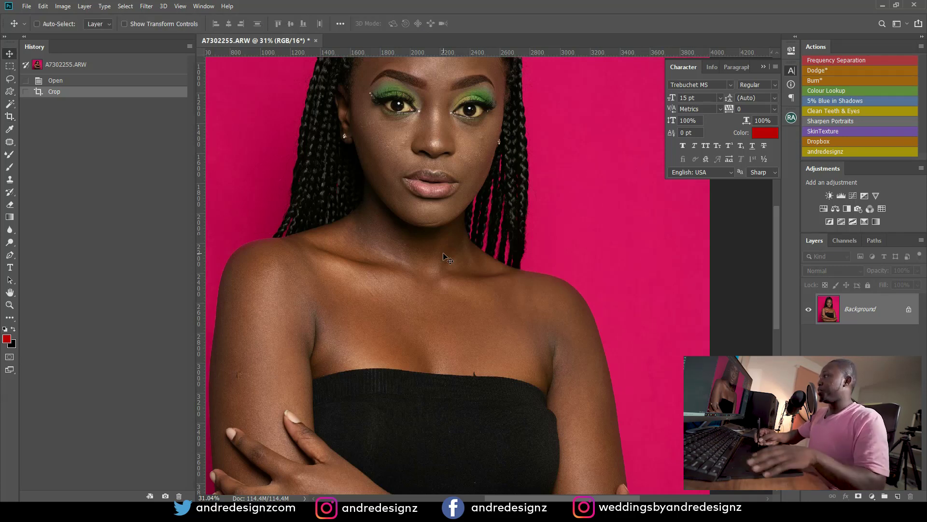
pyautogui.moveTo(426, 131); pyautogui.dragTo(462, 245)
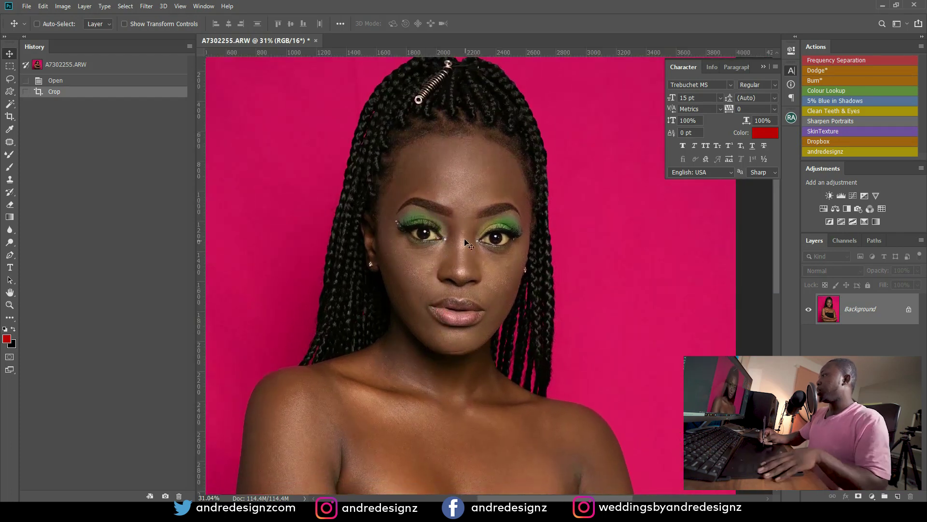
pyautogui.scroll(-5, 463, 242)
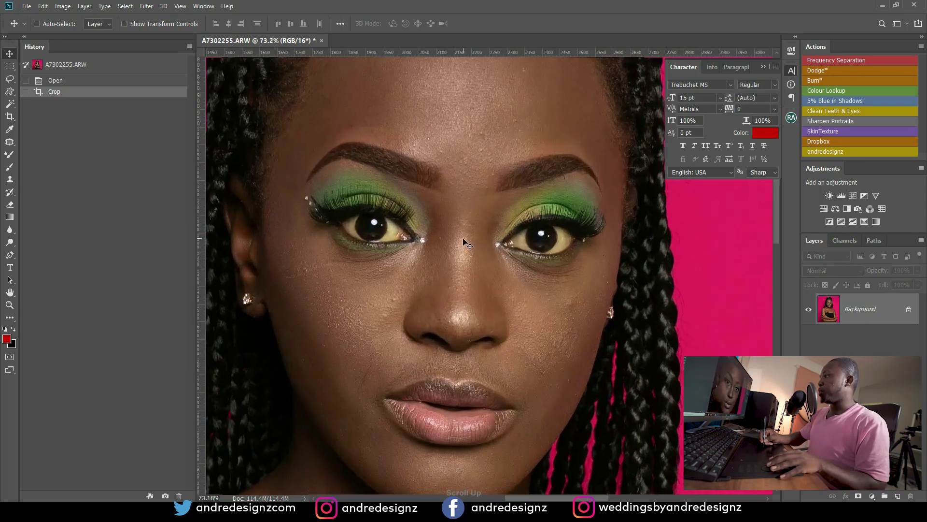
pyautogui.scroll(1, 463, 239)
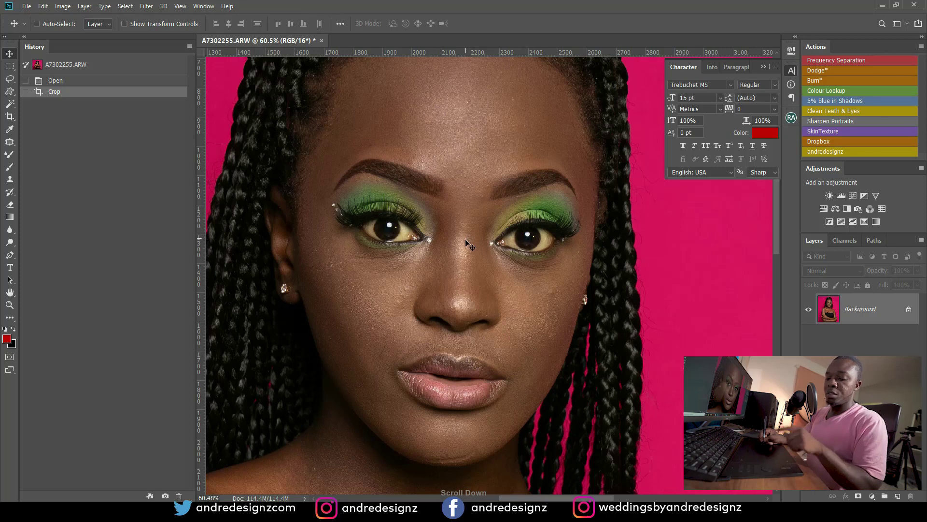
pyautogui.moveTo(454, 235)
pyautogui.mouseDown()
pyautogui.moveTo(471, 244)
pyautogui.moveTo(454, 247)
pyautogui.mouseUp()
pyautogui.hotkey('ctrl', 'r')
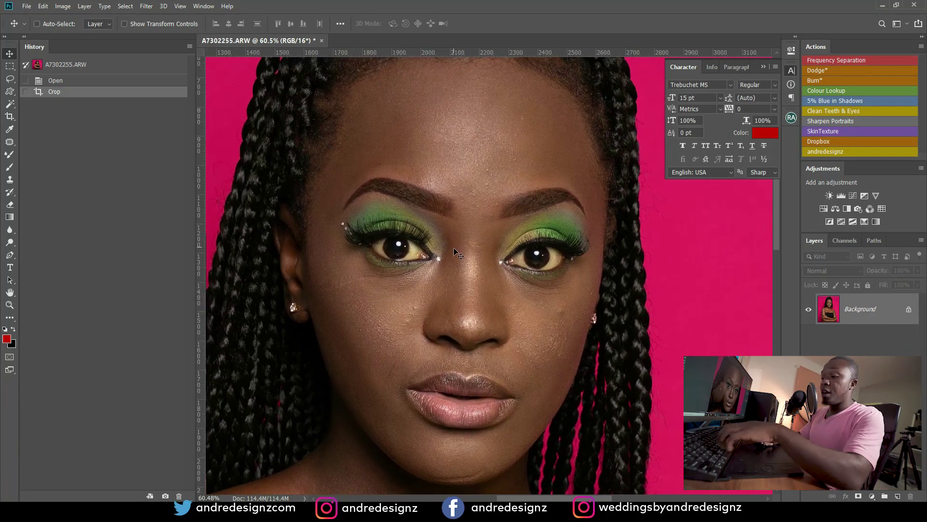
pyautogui.press('j')
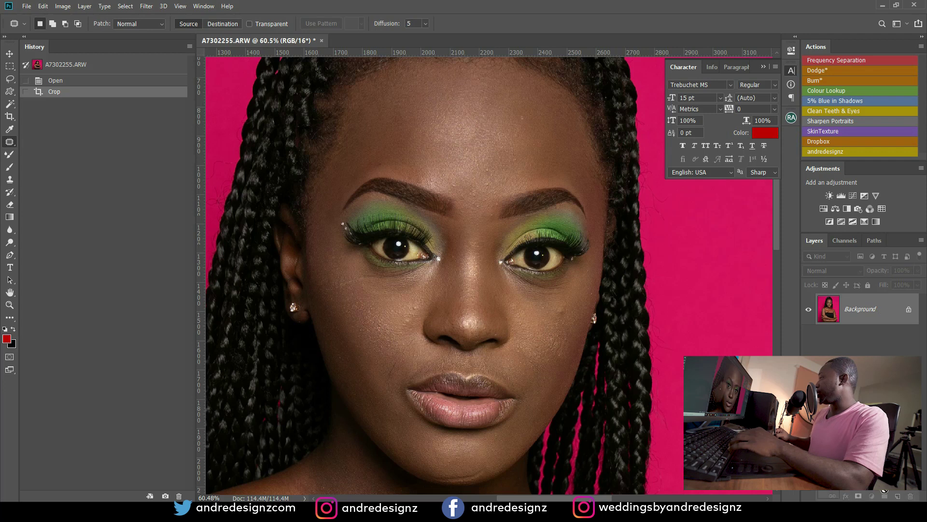
pyautogui.moveTo(897, 496); pyautogui.dragTo(897, 496)
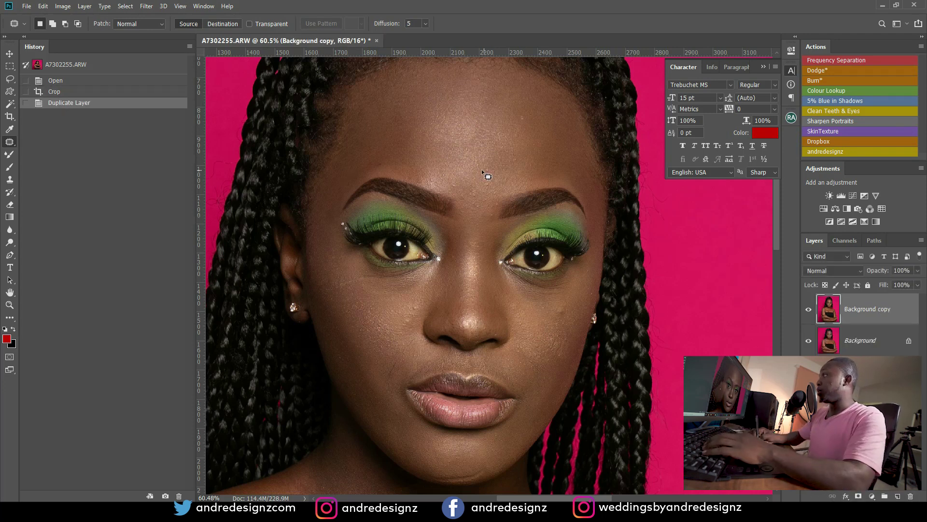
# Step: Patch the blemishes across the middle of the forehead with nearby clean skin, clearing the selection after each spot
pyautogui.moveTo(488, 166); pyautogui.dragTo(525, 172)
pyautogui.hotkey('ctrl', 'd')
pyautogui.hotkey('ctrl', 'd')
pyautogui.moveTo(516, 167); pyautogui.dragTo(517, 132)
pyautogui.moveTo(518, 136)
pyautogui.mouseDown()
pyautogui.moveTo(523, 118)
pyautogui.moveTo(531, 127)
pyautogui.mouseUp()
pyautogui.moveTo(532, 137)
pyautogui.mouseDown()
pyautogui.moveTo(498, 149)
pyautogui.moveTo(477, 126)
pyautogui.mouseUp()
pyautogui.hotkey('ctrl', 'd')
pyautogui.moveTo(468, 133); pyautogui.dragTo(491, 119)
pyautogui.moveTo(489, 117); pyautogui.dragTo(503, 122)
pyautogui.hotkey('ctrl', 'd')
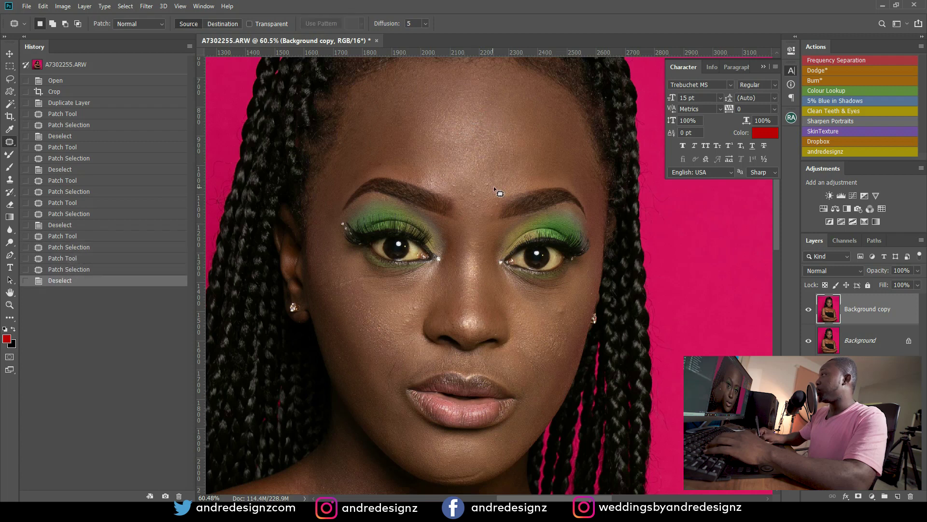
# Step: Patch the spots between the eyebrows, along the upper nose bridge and on the lower forehead
pyautogui.moveTo(495, 205)
pyautogui.mouseDown()
pyautogui.moveTo(500, 222)
pyautogui.moveTo(489, 215)
pyautogui.mouseUp()
pyautogui.hotkey('ctrl', 'd')
pyautogui.moveTo(491, 214); pyautogui.dragTo(480, 272)
pyautogui.hotkey('ctrl', 'z')
pyautogui.moveTo(476, 234)
pyautogui.mouseDown()
pyautogui.moveTo(478, 266)
pyautogui.moveTo(483, 239)
pyautogui.moveTo(479, 257)
pyautogui.moveTo(474, 236)
pyautogui.mouseUp()
pyautogui.hotkey('ctrl', 'd')
pyautogui.moveTo(473, 240); pyautogui.dragTo(476, 250)
pyautogui.hotkey('ctrl', 'd')
pyautogui.moveTo(476, 190)
pyautogui.mouseDown()
pyautogui.moveTo(478, 198)
pyautogui.moveTo(491, 186)
pyautogui.mouseUp()
pyautogui.moveTo(487, 178)
pyautogui.mouseDown()
pyautogui.moveTo(493, 186)
pyautogui.moveTo(486, 179)
pyautogui.mouseUp()
pyautogui.moveTo(487, 183); pyautogui.dragTo(485, 198)
# Step: Patch the blemishes on both cheeks below the eyes
pyautogui.moveTo(420, 305)
pyautogui.mouseDown()
pyautogui.moveTo(410, 305)
pyautogui.moveTo(409, 329)
pyautogui.mouseUp()
pyautogui.hotkey('ctrl', 'd')
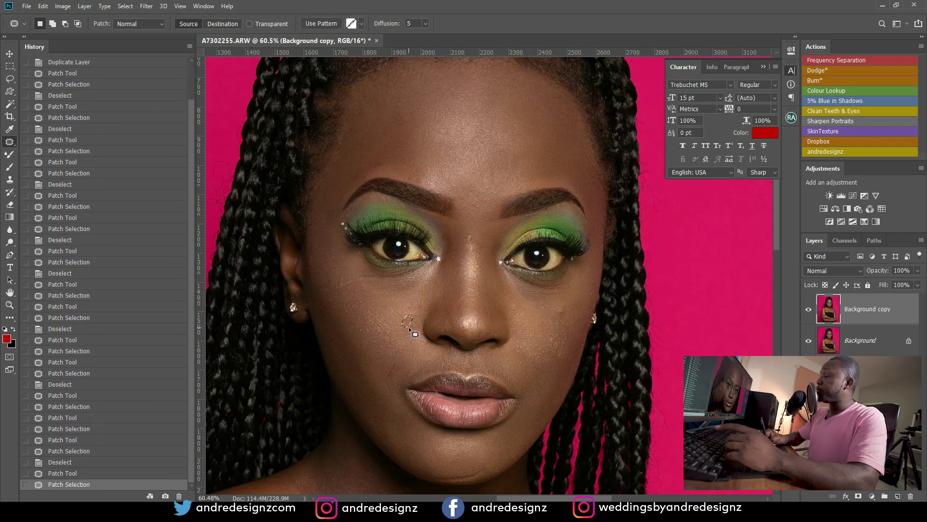
pyautogui.moveTo(560, 317)
pyautogui.mouseDown()
pyautogui.moveTo(565, 309)
pyautogui.moveTo(557, 342)
pyautogui.moveTo(536, 348)
pyautogui.moveTo(552, 343)
pyautogui.moveTo(524, 322)
pyautogui.moveTo(531, 327)
pyautogui.mouseUp()
pyautogui.hotkey('ctrl', 'd')
pyautogui.hotkey('ctrl', 'd')
# Step: Patch the remaining uneven spots beside the inner eyebrow and down the bridge of the nose
pyautogui.moveTo(473, 231); pyautogui.dragTo(488, 258)
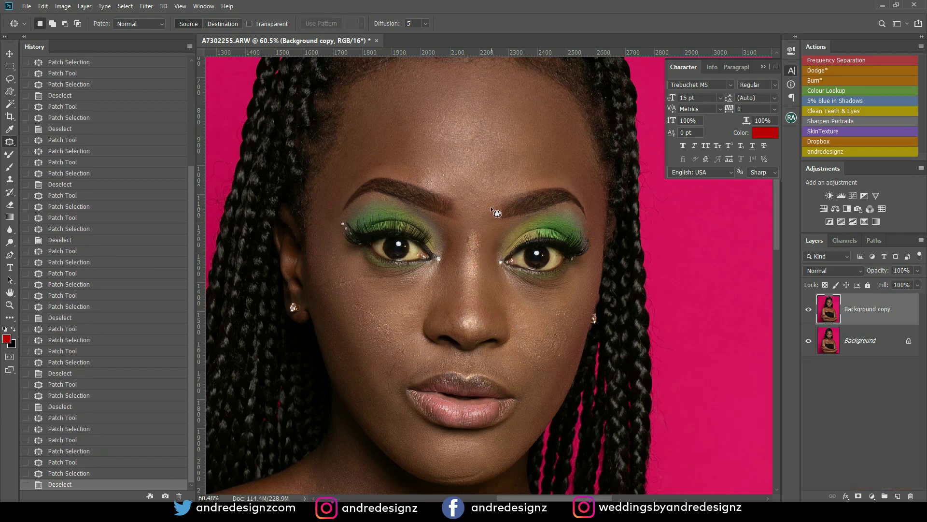
pyautogui.hotkey('ctrl', 'd')
pyautogui.moveTo(493, 216)
pyautogui.mouseDown()
pyautogui.moveTo(467, 244)
pyautogui.moveTo(467, 257)
pyautogui.moveTo(484, 251)
pyautogui.moveTo(483, 260)
pyautogui.moveTo(468, 247)
pyautogui.mouseUp()
pyautogui.hotkey('ctrl', 'd')
pyautogui.hotkey('ctrl', 'd')
pyautogui.moveTo(467, 248)
pyautogui.mouseDown()
pyautogui.moveTo(472, 257)
pyautogui.moveTo(497, 250)
pyautogui.moveTo(470, 262)
pyautogui.mouseUp()
pyautogui.hotkey('ctrl', 'd')
pyautogui.hotkey('ctrl', 'd')
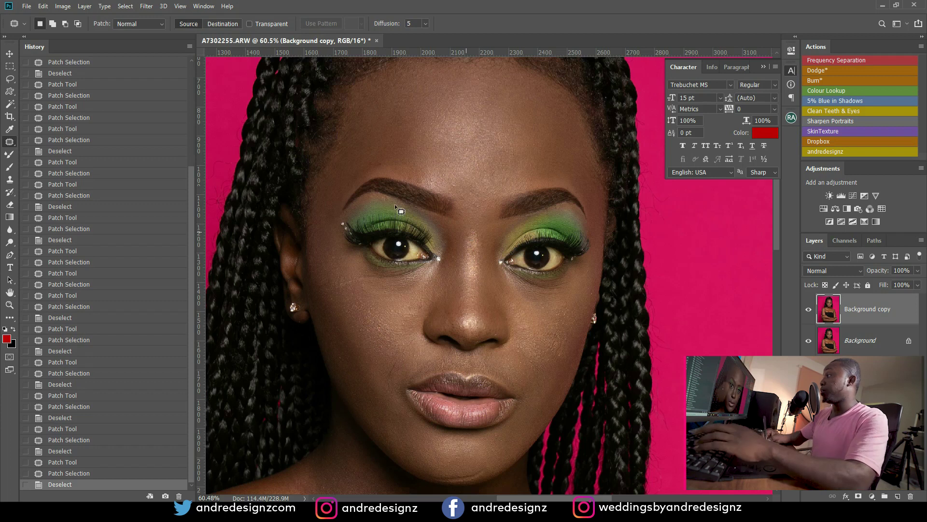
# Step: Patch the rough skin on the cheek beside the nose, on the side with the fully visible ear
pyautogui.moveTo(420, 303)
pyautogui.mouseDown()
pyautogui.moveTo(429, 310)
pyautogui.moveTo(421, 305)
pyautogui.moveTo(410, 322)
pyautogui.mouseUp()
pyautogui.hotkey('ctrl', 'd')
pyautogui.hotkey('ctrl', 'd')
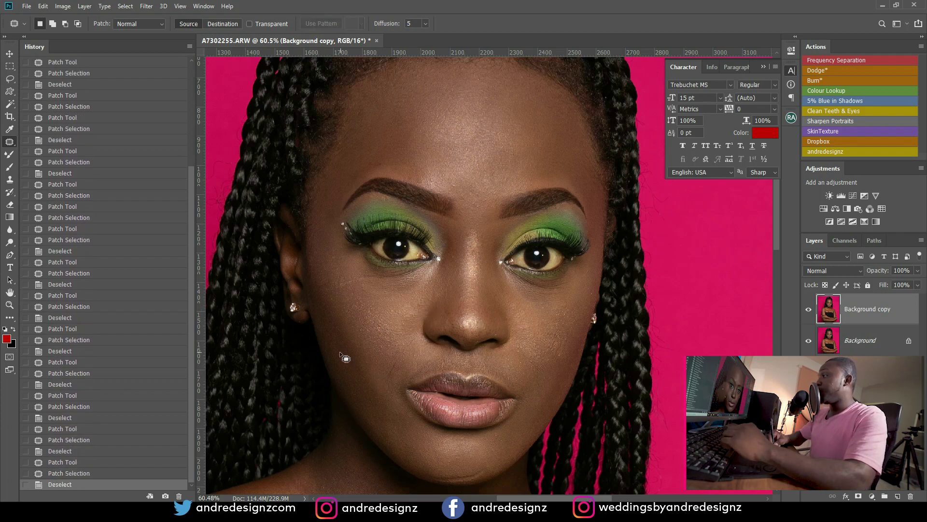
# Step: Patch the rough patch on the lower cheek, on the side with the fully visible ear
pyautogui.moveTo(342, 362); pyautogui.dragTo(343, 359)
pyautogui.moveTo(343, 358); pyautogui.dragTo(362, 394)
pyautogui.moveTo(361, 395); pyautogui.dragTo(369, 408)
pyautogui.hotkey('ctrl', 'd')
# Step: Patch the spots just above the eyebrow and near the hairline, on the forehead half with the fully visible ear
pyautogui.moveTo(375, 165); pyautogui.dragTo(385, 162)
pyautogui.moveTo(386, 162); pyautogui.dragTo(397, 155)
pyautogui.hotkey('ctrl', 'd')
pyautogui.moveTo(441, 183); pyautogui.dragTo(438, 185)
pyautogui.moveTo(434, 180)
pyautogui.mouseDown()
pyautogui.moveTo(461, 178)
pyautogui.moveTo(461, 188)
pyautogui.mouseUp()
pyautogui.moveTo(457, 186)
pyautogui.mouseDown()
pyautogui.moveTo(438, 169)
pyautogui.moveTo(458, 172)
pyautogui.mouseUp()
pyautogui.hotkey('ctrl', 'd')
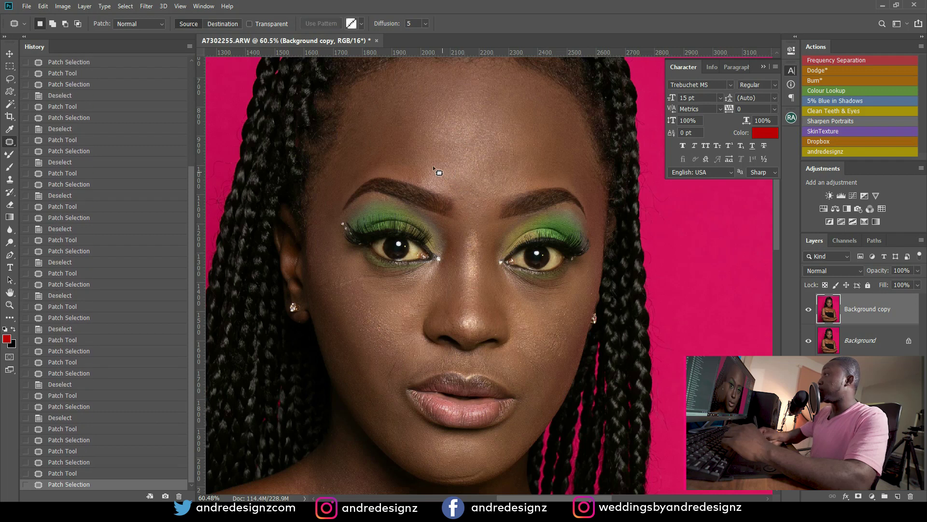
pyautogui.moveTo(362, 119); pyautogui.dragTo(364, 107)
pyautogui.moveTo(362, 114); pyautogui.dragTo(368, 128)
pyautogui.hotkey('ctrl', 'd')
# Step: Patch the remaining uneven skin under the eye and across the mid-cheek, on the side with the fully visible ear
pyautogui.moveTo(376, 280)
pyautogui.mouseDown()
pyautogui.moveTo(369, 298)
pyautogui.moveTo(330, 296)
pyautogui.mouseUp()
pyautogui.hotkey('ctrl', 'd')
pyautogui.hotkey('ctrl', 'd')
pyautogui.hotkey('ctrl', 'd')
pyautogui.moveTo(335, 361); pyautogui.dragTo(344, 357)
pyautogui.moveTo(344, 359); pyautogui.dragTo(358, 373)
pyautogui.hotkey('ctrl', 'd')
# Step: Patch the uneven skin on the outer cheek near the earring, on the side with the partly hidden ear
pyautogui.moveTo(546, 305)
pyautogui.mouseDown()
pyautogui.moveTo(390, 229)
pyautogui.moveTo(436, 221)
pyautogui.mouseUp()
pyautogui.hotkey('ctrl', 'r')
pyautogui.moveTo(432, 221); pyautogui.dragTo(432, 235)
pyautogui.hotkey('ctrl', 'd')
pyautogui.moveTo(433, 195); pyautogui.dragTo(429, 215)
pyautogui.hotkey('ctrl', 'd')
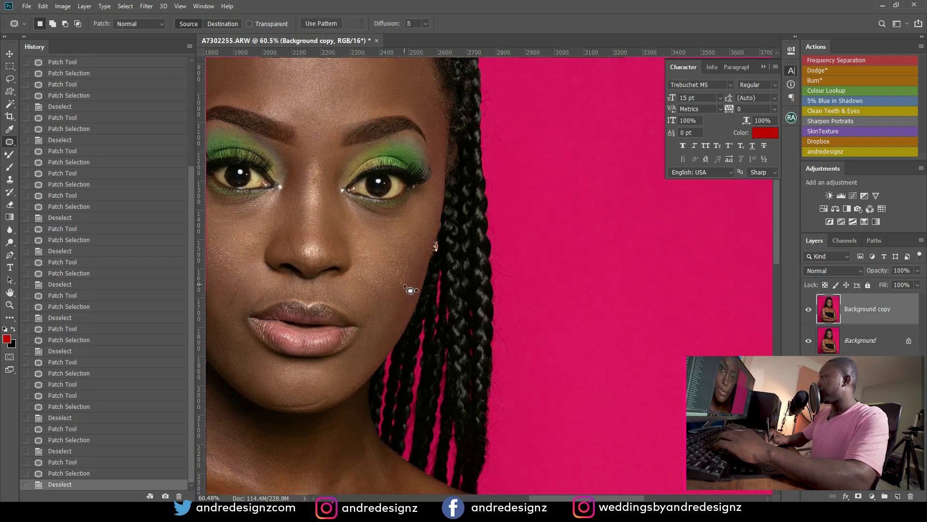
# Step: Patch the bright crease along the chin's lower edge and the uneven spots across the chin below the lips
pyautogui.moveTo(321, 372)
pyautogui.mouseDown()
pyautogui.moveTo(433, 241)
pyautogui.moveTo(432, 275)
pyautogui.moveTo(415, 280)
pyautogui.mouseUp()
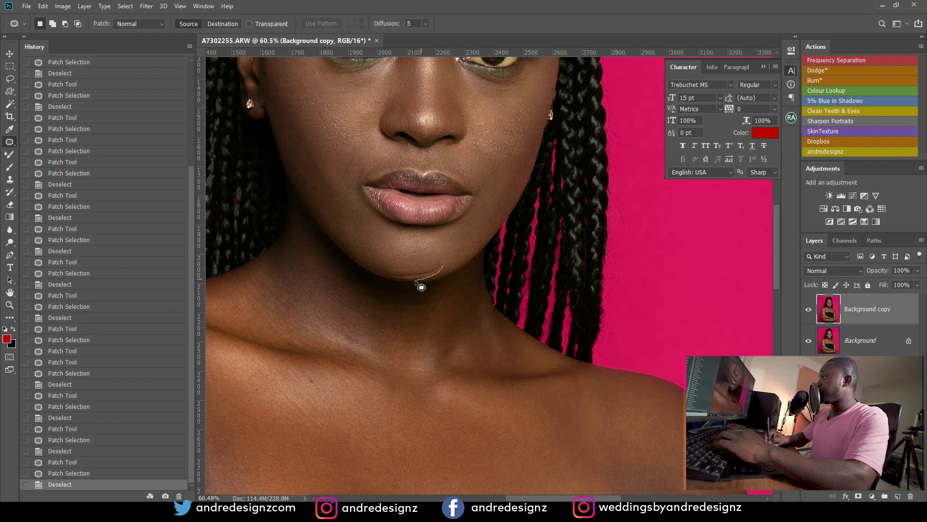
pyautogui.moveTo(434, 275)
pyautogui.mouseDown()
pyautogui.moveTo(425, 275)
pyautogui.moveTo(444, 264)
pyautogui.moveTo(412, 253)
pyautogui.mouseUp()
pyautogui.hotkey('ctrl', 'd')
pyautogui.moveTo(414, 254); pyautogui.dragTo(428, 259)
pyautogui.hotkey('ctrl', 'd')
pyautogui.moveTo(455, 232); pyautogui.dragTo(456, 232)
pyautogui.moveTo(454, 233)
pyautogui.mouseDown()
pyautogui.moveTo(448, 264)
pyautogui.moveTo(458, 240)
pyautogui.mouseUp()
pyautogui.hotkey('ctrl', 'd')
pyautogui.hotkey('ctrl', 'd')
pyautogui.moveTo(458, 239); pyautogui.dragTo(411, 245)
pyautogui.hotkey('ctrl', 'd')
pyautogui.moveTo(412, 251)
pyautogui.mouseDown()
pyautogui.moveTo(424, 259)
pyautogui.moveTo(450, 250)
pyautogui.mouseUp()
pyautogui.hotkey('ctrl', 'd')
pyautogui.hotkey('ctrl', 'd')
pyautogui.hotkey('ctrl', 'd')
# Step: Inspect the cleaned face, the full portrait, and the chest and top for remaining blemishes
pyautogui.moveTo(516, 134); pyautogui.dragTo(475, 253)
pyautogui.hotkey('ctrl', 'd')
pyautogui.moveTo(442, 170)
pyautogui.mouseDown()
pyautogui.moveTo(458, 230)
pyautogui.moveTo(444, 268)
pyautogui.mouseUp()
pyautogui.hotkey('ctrl', 'd')
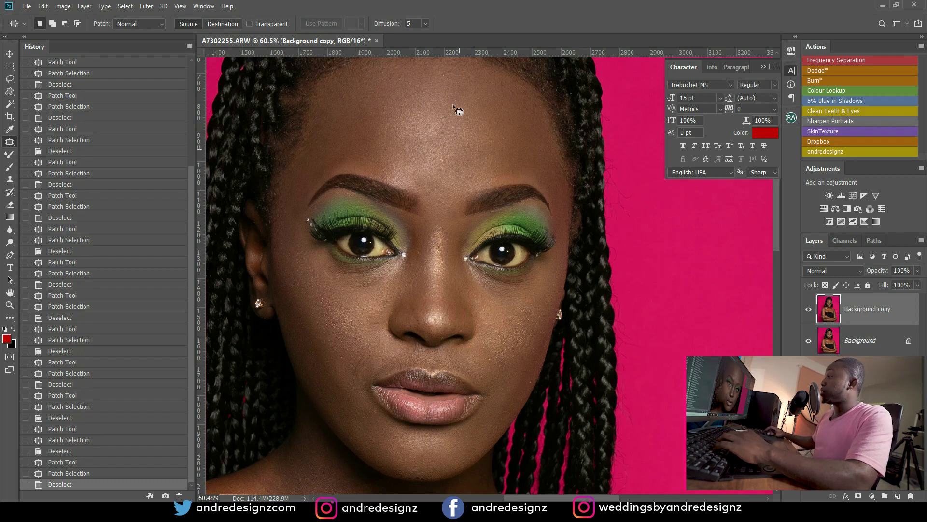
pyautogui.scroll(-11, 443, 127)
pyautogui.scroll(2, 391, 295)
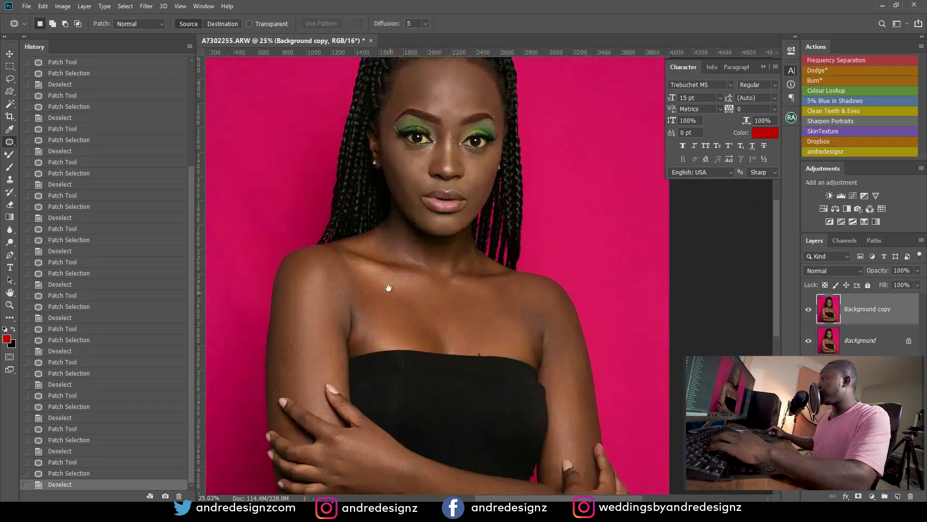
pyautogui.scroll(6, 383, 206)
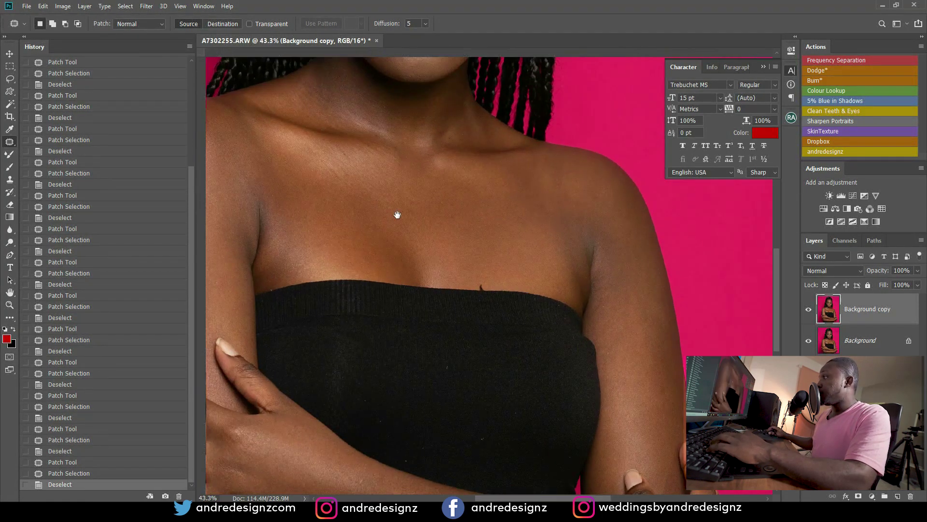
pyautogui.moveTo(328, 230); pyautogui.dragTo(402, 209)
pyautogui.moveTo(506, 228); pyautogui.dragTo(340, 120)
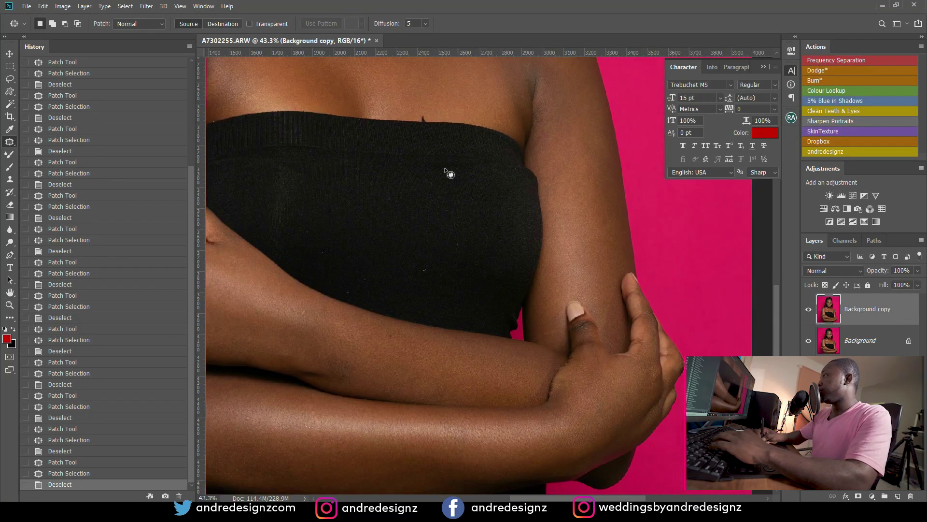
# Step: Patch the lint specks on the middle and lower part of the black top
pyautogui.moveTo(397, 201); pyautogui.dragTo(390, 194)
pyautogui.moveTo(392, 199); pyautogui.dragTo(408, 211)
pyautogui.hotkey('ctrl', 'd')
pyautogui.moveTo(418, 269); pyautogui.dragTo(430, 269)
pyautogui.moveTo(427, 271); pyautogui.dragTo(439, 277)
pyautogui.hotkey('ctrl', 'd')
pyautogui.moveTo(358, 290); pyautogui.dragTo(349, 288)
pyautogui.moveTo(348, 289)
pyautogui.mouseDown()
pyautogui.moveTo(363, 300)
pyautogui.moveTo(369, 293)
pyautogui.mouseUp()
pyautogui.moveTo(371, 277)
pyautogui.mouseDown()
pyautogui.moveTo(380, 285)
pyautogui.moveTo(312, 230)
pyautogui.moveTo(329, 238)
pyautogui.moveTo(323, 253)
pyautogui.moveTo(341, 246)
pyautogui.mouseUp()
pyautogui.hotkey('ctrl', 'd')
pyautogui.hotkey('ctrl', 'd')
pyautogui.hotkey('ctrl', 'd')
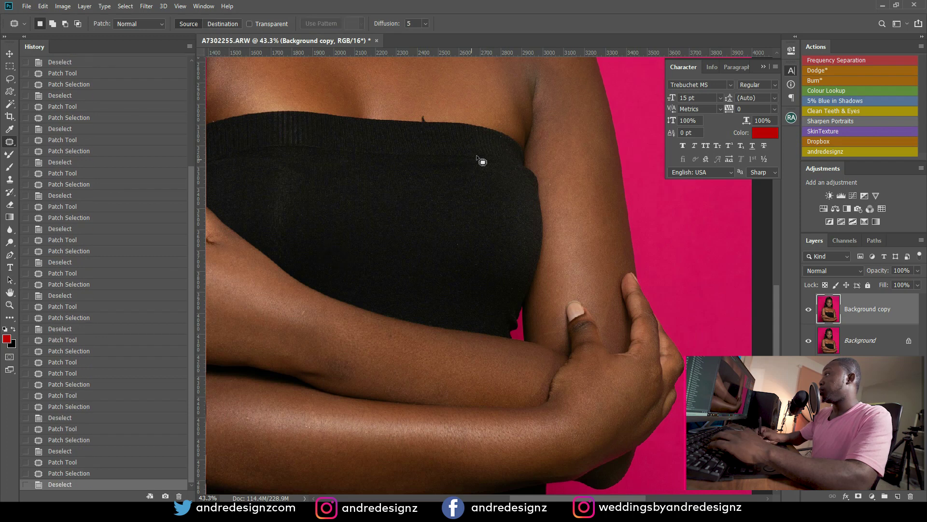
# Step: Patch the remaining faint marks on the black top toward its outer side
pyautogui.moveTo(510, 150); pyautogui.dragTo(492, 221)
pyautogui.hotkey('ctrl', 'd')
pyautogui.hotkey('ctrl', 'd')
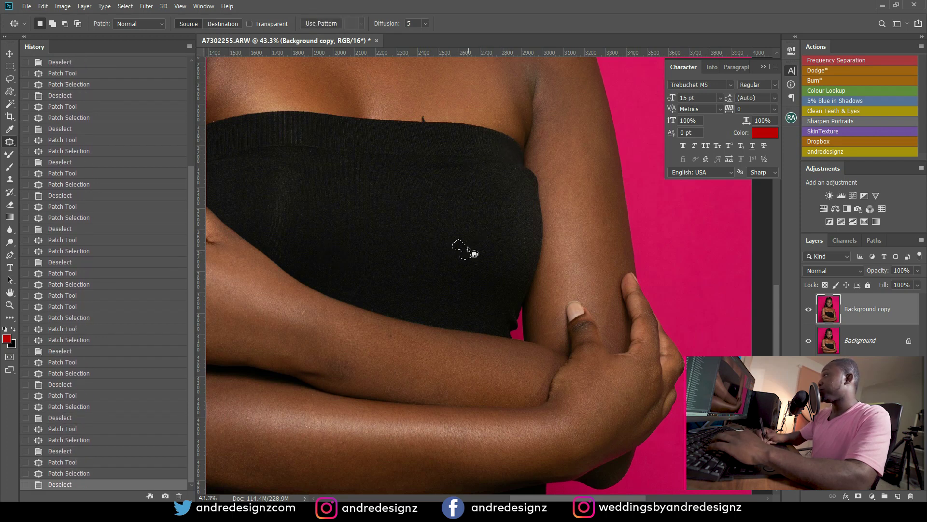
pyautogui.moveTo(473, 252); pyautogui.dragTo(470, 251)
# Step: Patch out the dark thread sticking up from the neckline of the black top onto the chest
pyautogui.scroll(5, 422, 159)
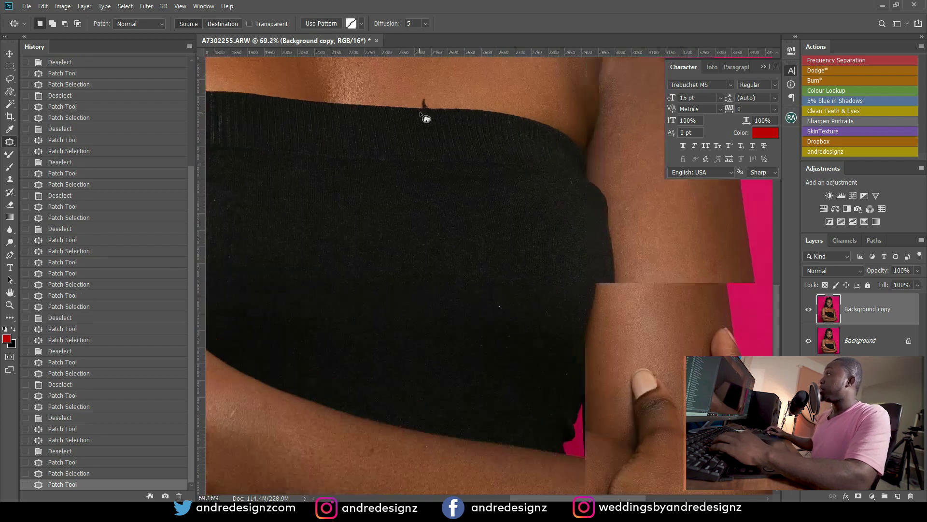
pyautogui.scroll(6, 426, 118)
pyautogui.moveTo(433, 118); pyautogui.dragTo(470, 182)
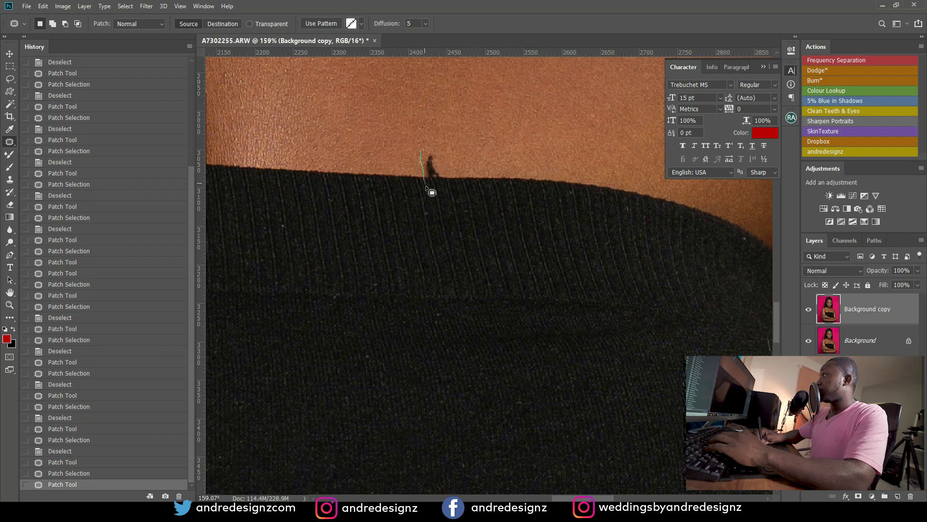
pyautogui.moveTo(444, 160); pyautogui.dragTo(421, 149)
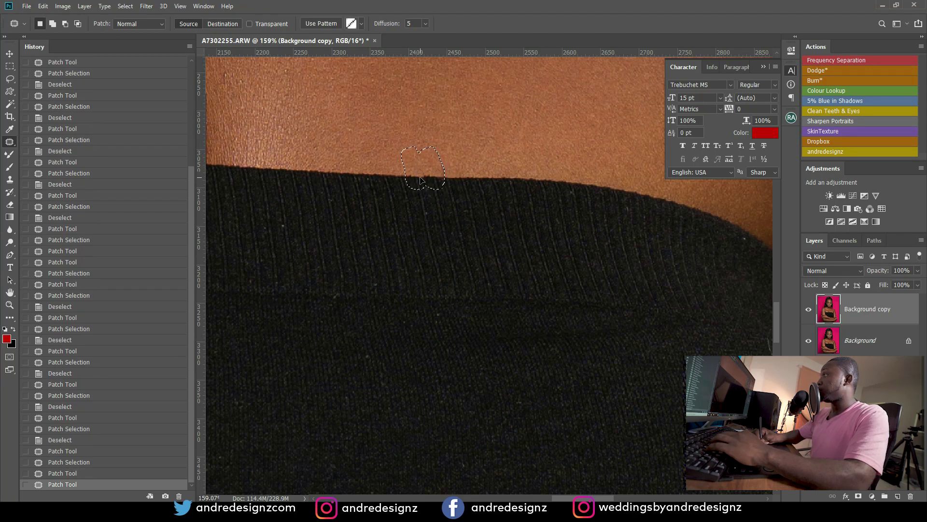
pyautogui.moveTo(421, 180); pyautogui.dragTo(457, 147)
pyautogui.hotkey('ctrl', 'd')
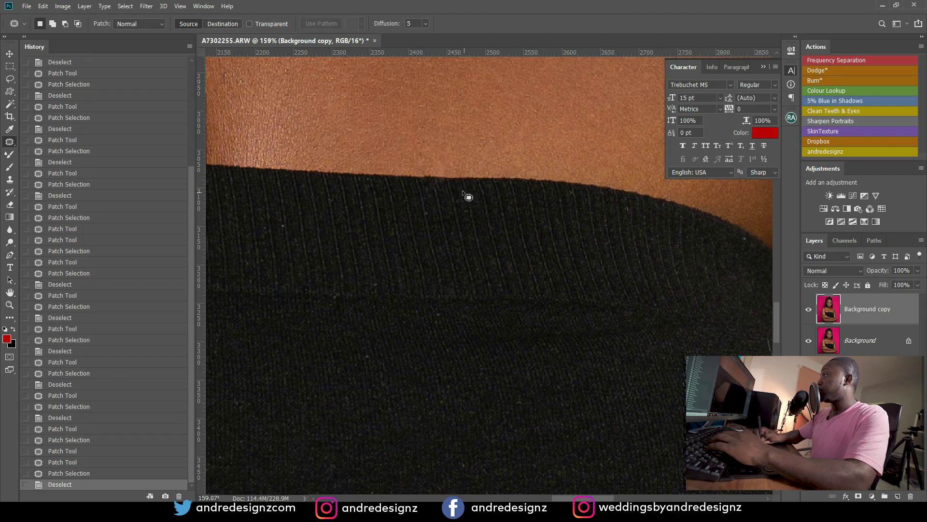
# Step: Run the Frequency Separation action on the portrait with a Gaussian Blur radius of 6.4 pixels
pyautogui.scroll(-10, 488, 160)
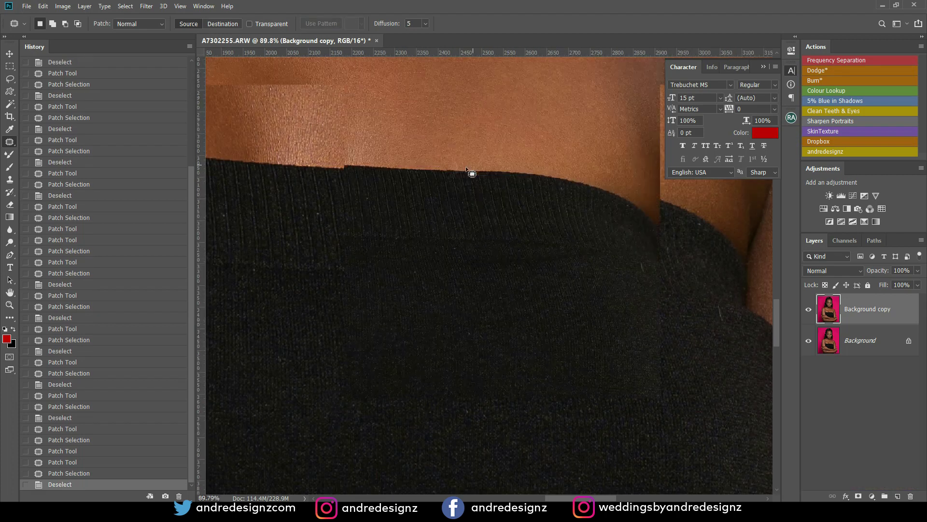
pyautogui.scroll(-4, 451, 243)
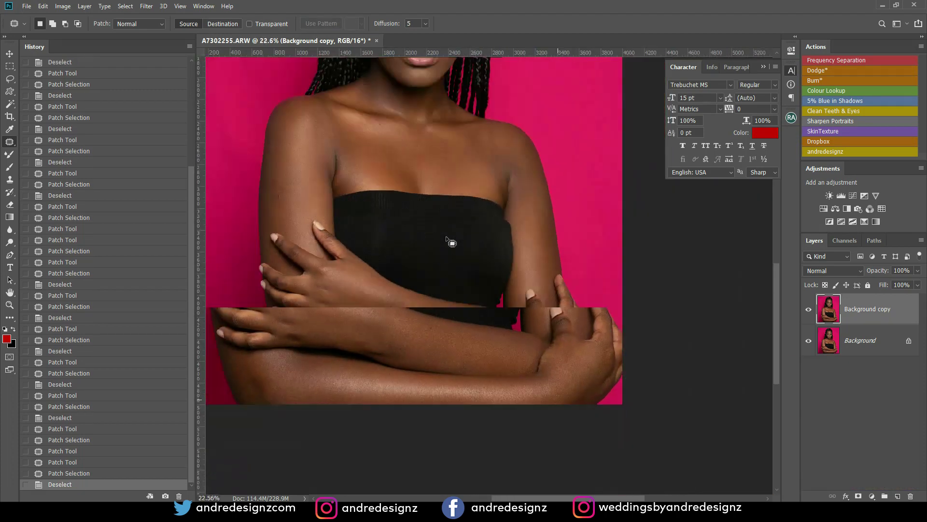
pyautogui.scroll(2, 451, 242)
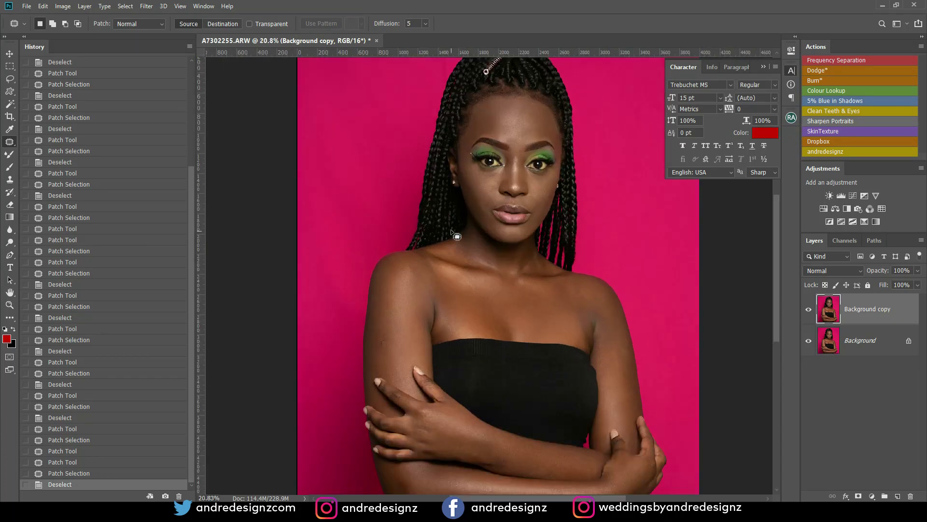
pyautogui.scroll(-3, 452, 243)
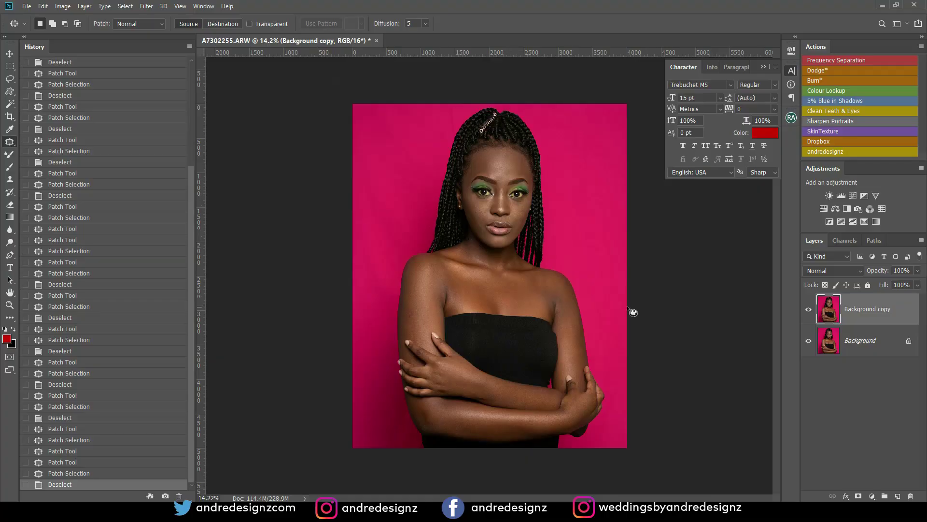
pyautogui.scroll(3, 627, 306)
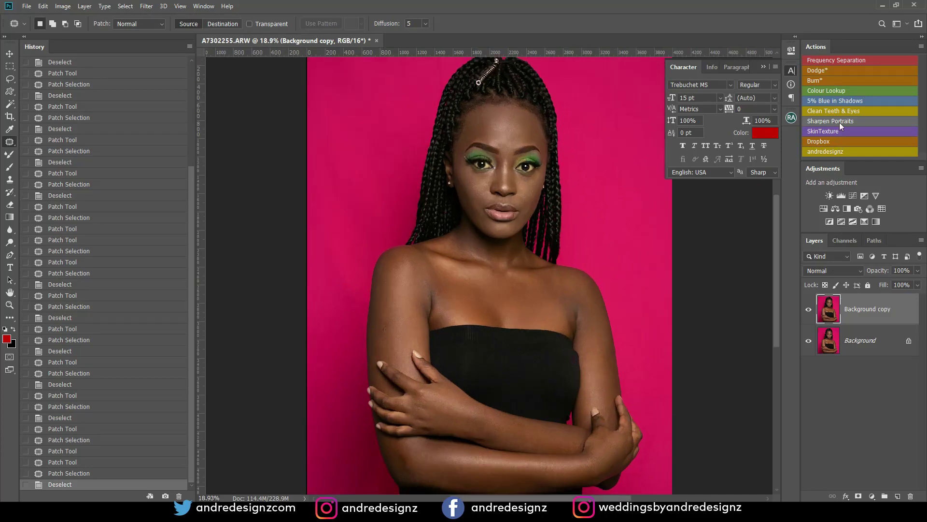
pyautogui.click(822, 60)
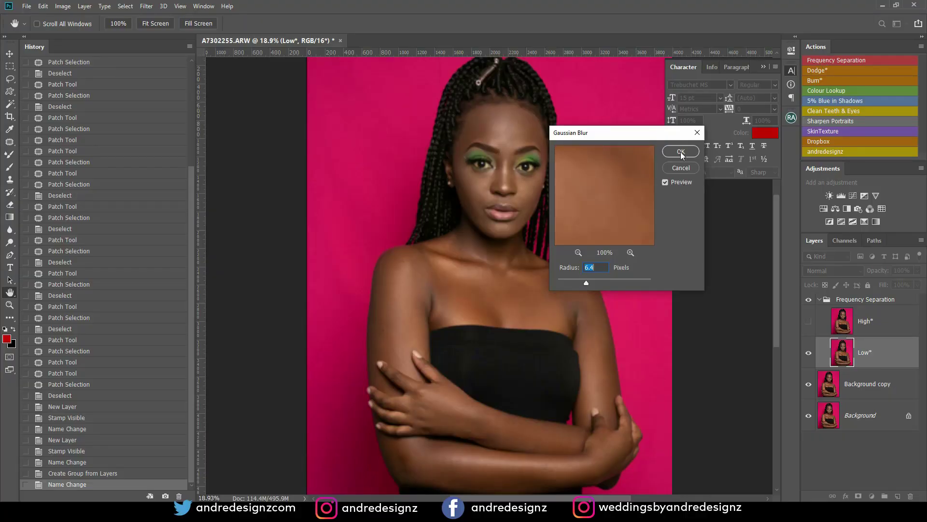
pyautogui.click(680, 151)
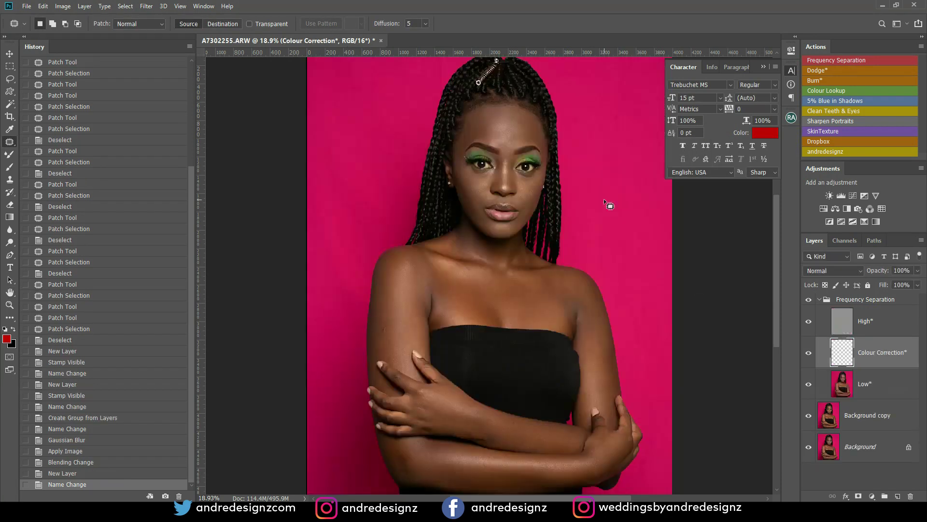
# Step: Select the Low* layer and prepare the Mixer Brush on it with a cleaned brush
pyautogui.click(877, 381)
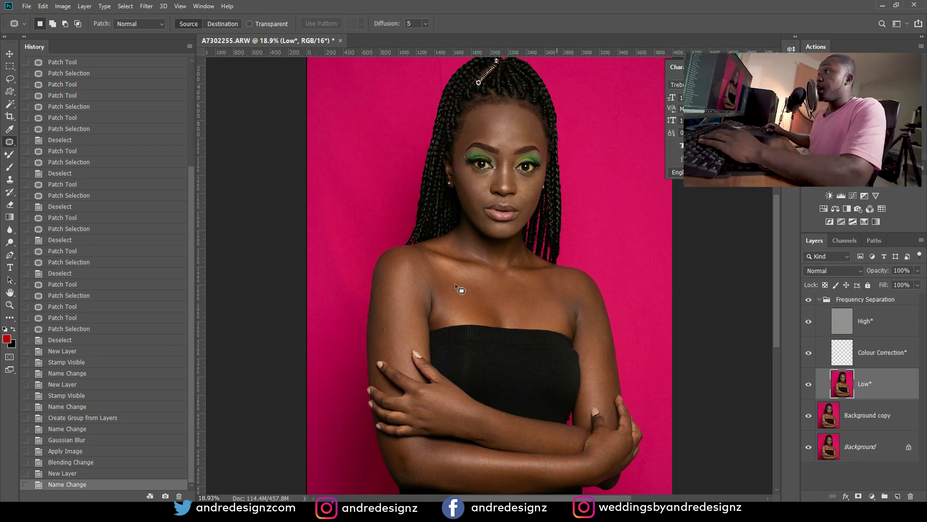
pyautogui.click(9, 156)
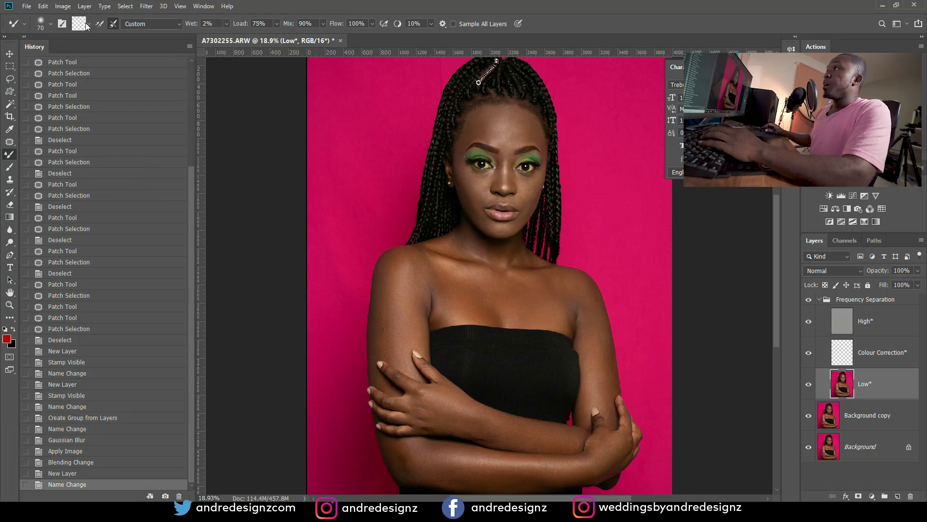
pyautogui.click(88, 24)
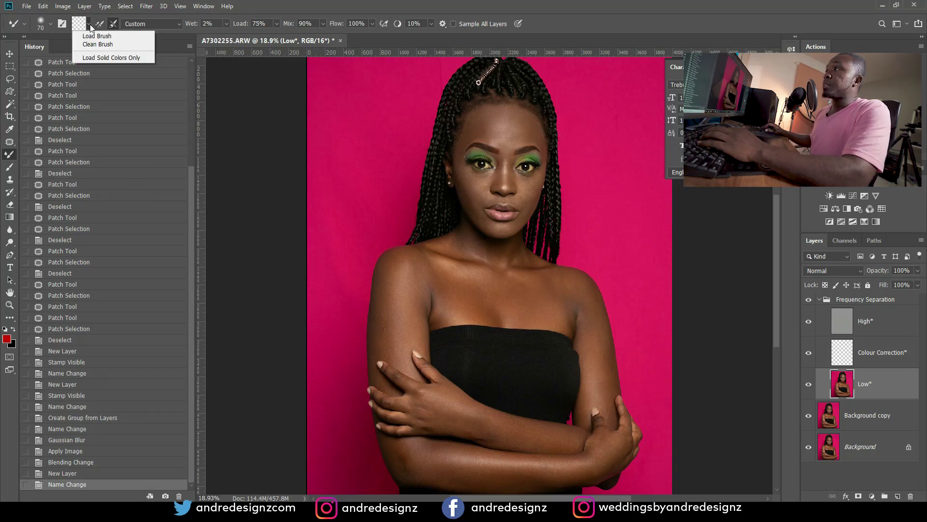
pyautogui.click(92, 44)
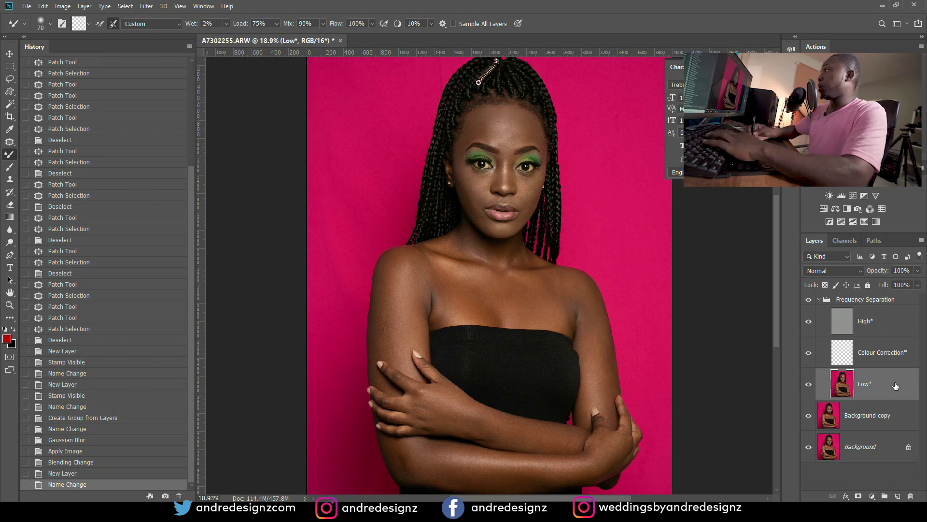
# Step: Blend the skin tones across the whole forehead on the Low* layer using the Mixer Brush at size 200
pyautogui.scroll(8, 500, 117)
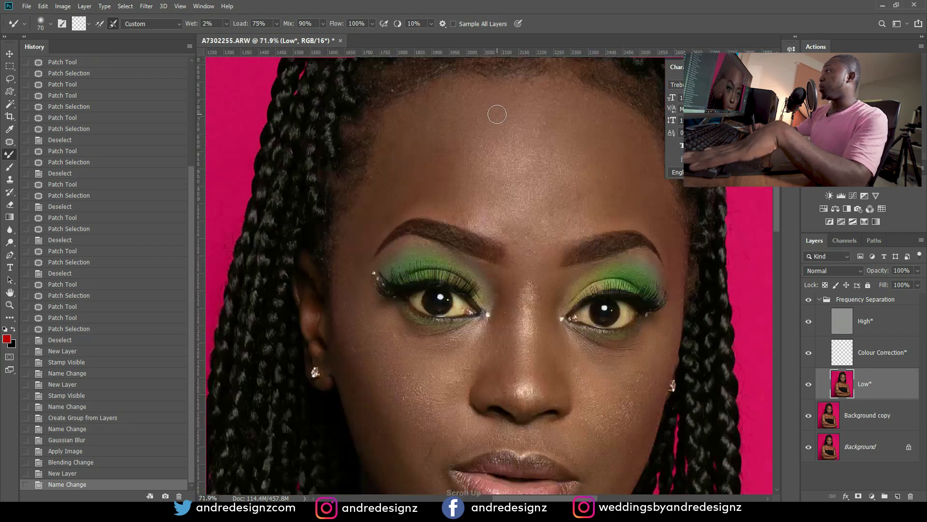
pyautogui.moveTo(497, 118)
pyautogui.mouseDown()
pyautogui.moveTo(383, 114)
pyautogui.moveTo(420, 128)
pyautogui.mouseUp()
pyautogui.hotkey('ctrl', 'r')
pyautogui.press(']')
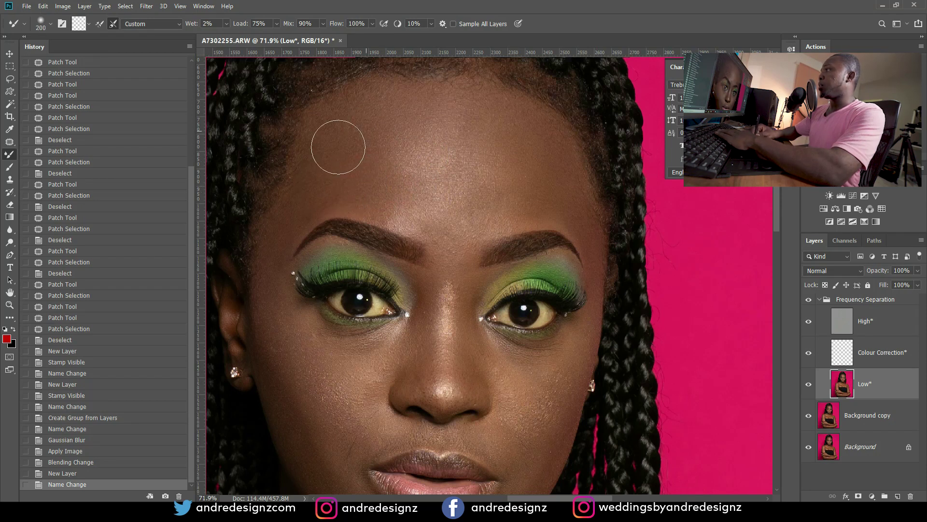
pyautogui.moveTo(311, 197); pyautogui.dragTo(420, 141)
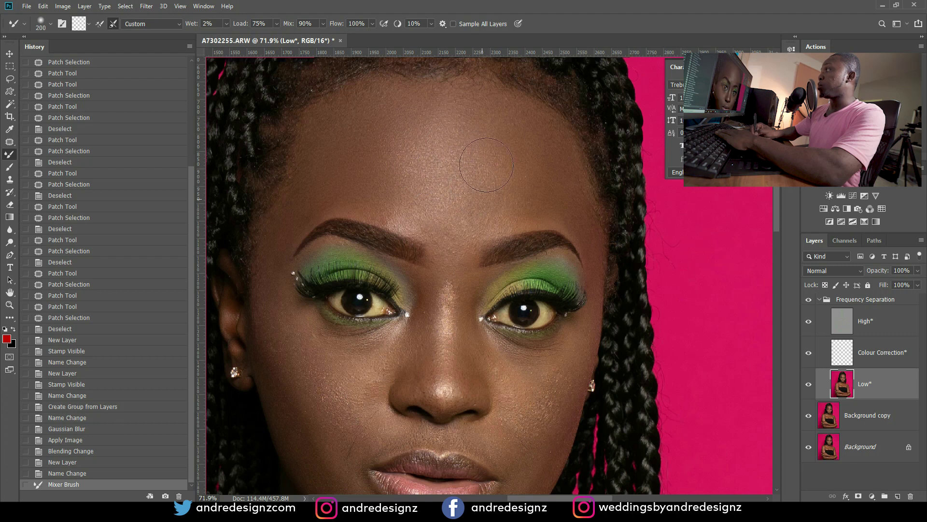
pyautogui.moveTo(546, 193); pyautogui.dragTo(530, 184)
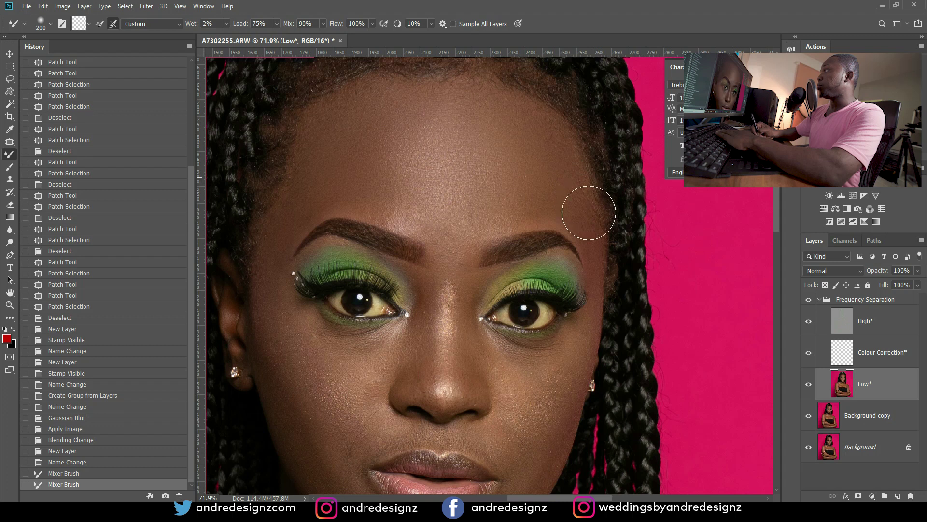
pyautogui.moveTo(584, 207); pyautogui.dragTo(533, 185)
pyautogui.moveTo(483, 201); pyautogui.dragTo(515, 136)
pyautogui.moveTo(455, 144); pyautogui.dragTo(360, 186)
pyautogui.moveTo(432, 127); pyautogui.dragTo(323, 192)
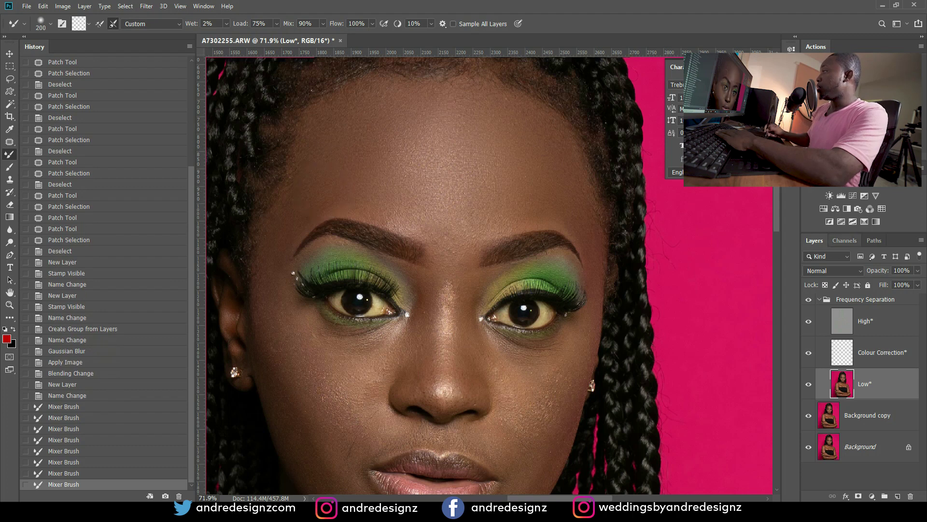
# Step: Compare the portrait without the Frequency Separation group, and blend the forehead above the eyebrow nearer the partly hidden ear at brush size 175
pyautogui.click(809, 300)
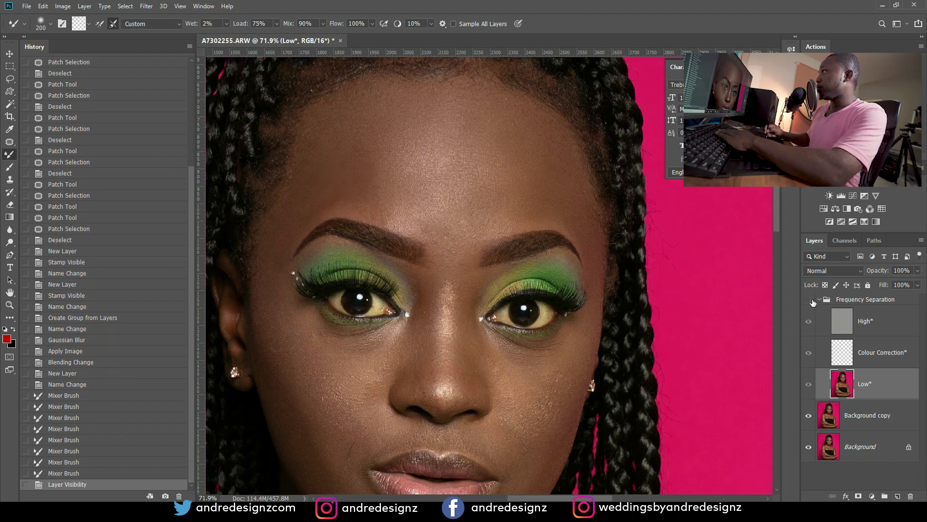
pyautogui.click(810, 300)
pyautogui.press('[')
pyautogui.moveTo(477, 164); pyautogui.dragTo(525, 200)
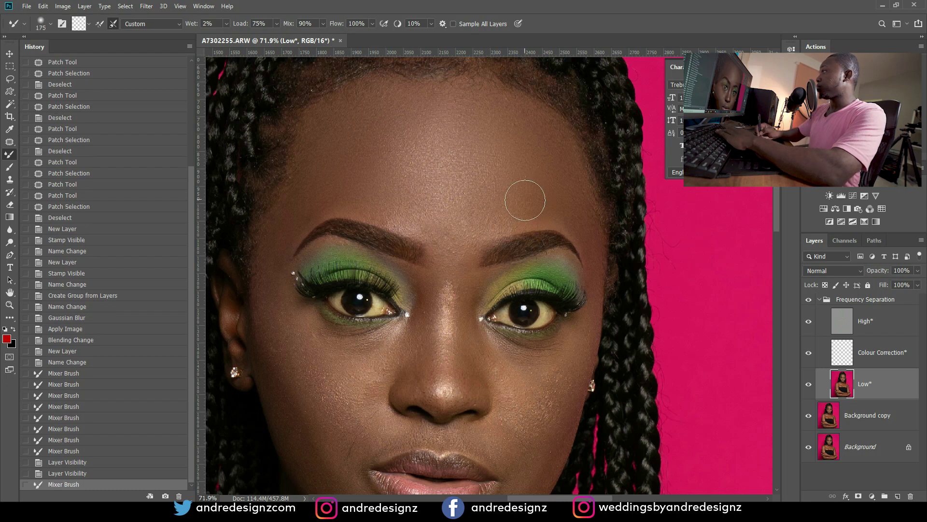
pyautogui.moveTo(583, 223); pyautogui.dragTo(475, 210)
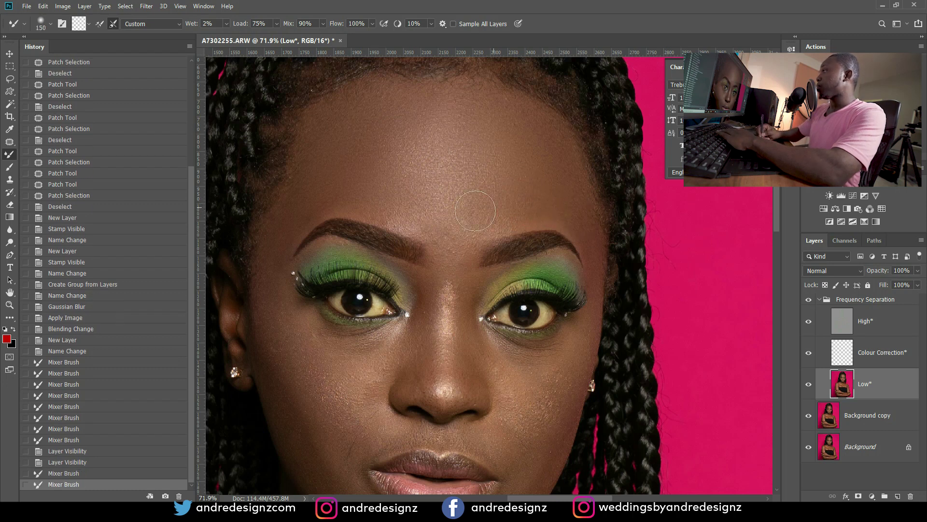
# Step: Reduce the Mixer Brush to size 90 and blend the tones down the nose bridge and along both sides of the nose
pyautogui.press('[')
pyautogui.press('[')
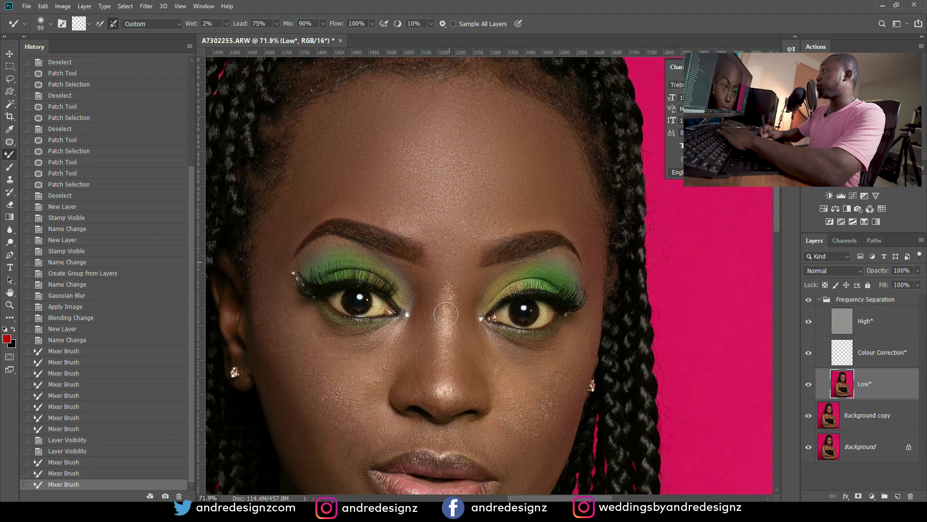
pyautogui.moveTo(450, 333); pyautogui.dragTo(446, 341)
pyautogui.moveTo(447, 372)
pyautogui.mouseDown()
pyautogui.moveTo(431, 358)
pyautogui.moveTo(421, 315)
pyautogui.mouseUp()
pyautogui.moveTo(421, 384); pyautogui.dragTo(471, 319)
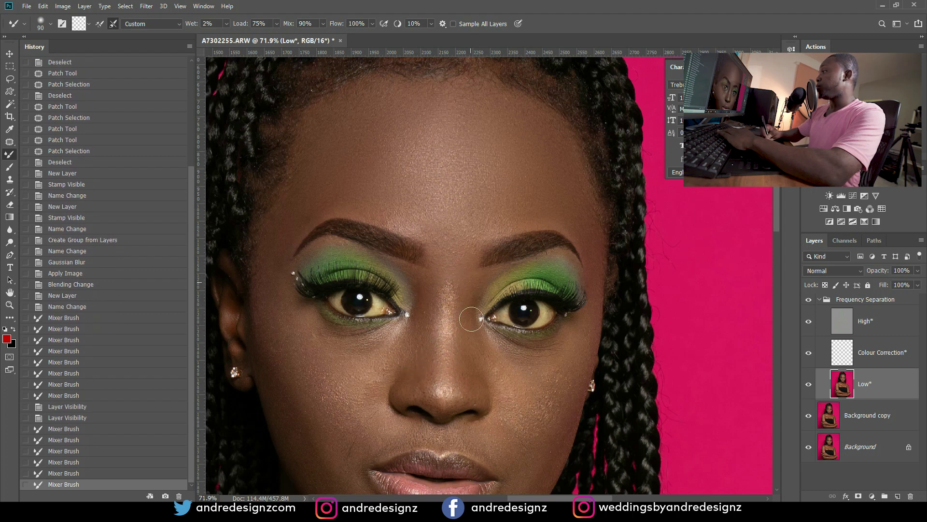
pyautogui.moveTo(474, 280); pyautogui.dragTo(471, 360)
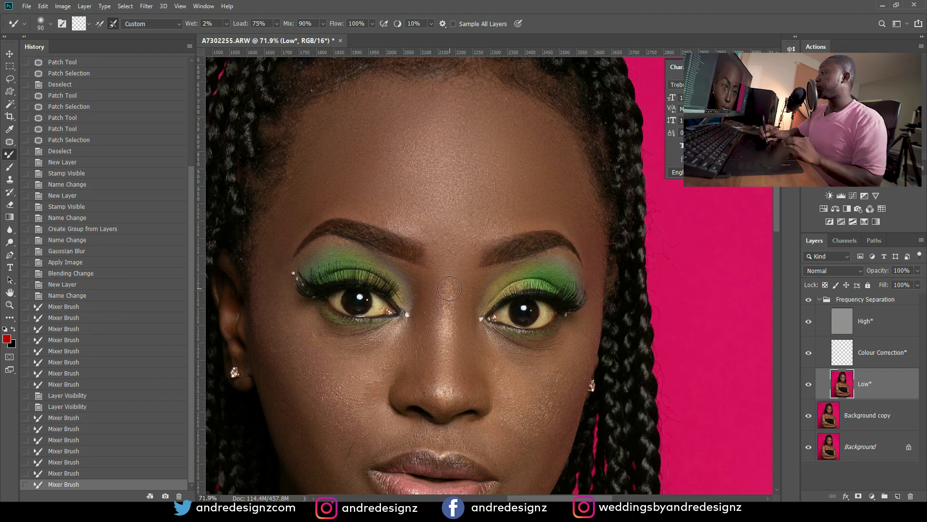
# Step: Blend the skin tones beside the nose, under the eye and across the upper cheek nearer the fully visible ear with the Mixer Brush at size 90
pyautogui.moveTo(424, 322); pyautogui.dragTo(389, 356)
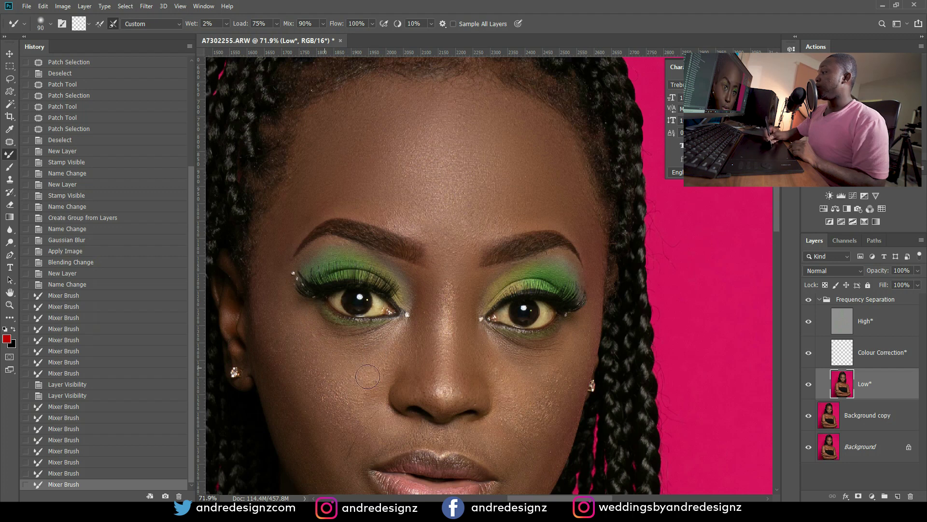
pyautogui.moveTo(393, 342); pyautogui.dragTo(378, 382)
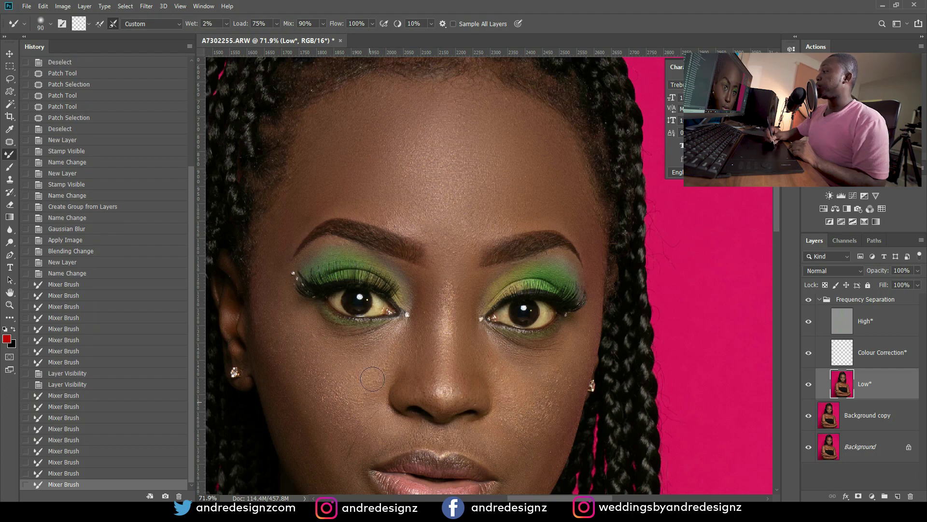
pyautogui.moveTo(359, 350); pyautogui.dragTo(351, 371)
pyautogui.moveTo(353, 354)
pyautogui.mouseDown()
pyautogui.moveTo(344, 378)
pyautogui.moveTo(331, 375)
pyautogui.mouseUp()
pyautogui.moveTo(324, 349); pyautogui.dragTo(314, 368)
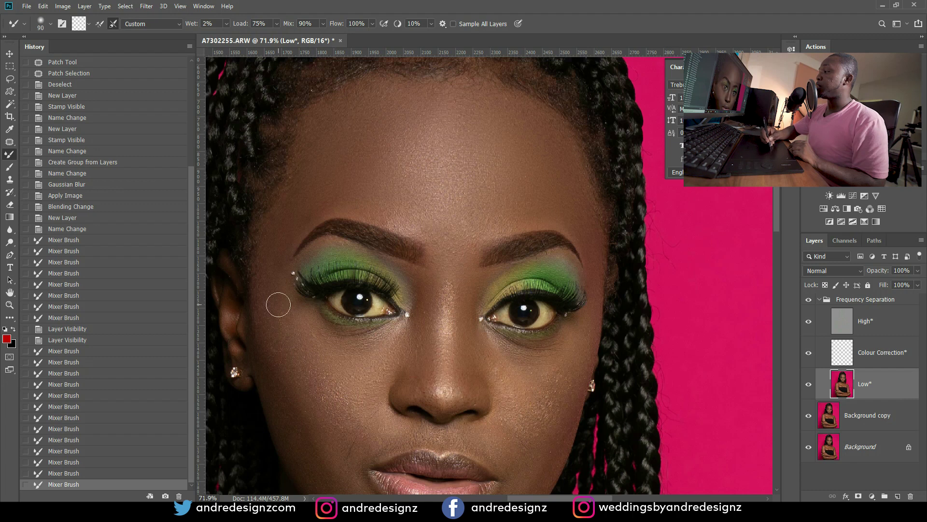
pyautogui.moveTo(283, 319); pyautogui.dragTo(326, 382)
pyautogui.moveTo(338, 423); pyautogui.dragTo(340, 425)
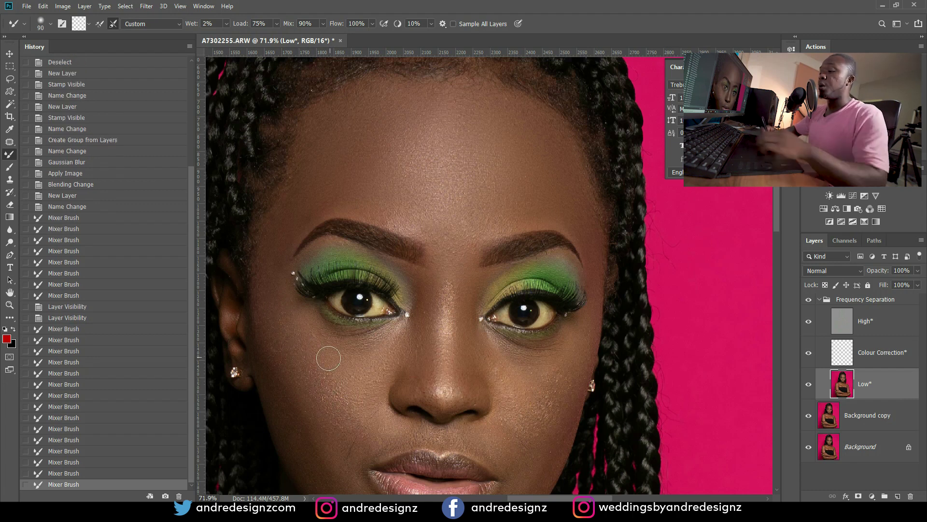
# Step: Enlarge the Mixer Brush to size 150 and blend the cheek, jawline and chin on the side of the fully visible ear
pyautogui.press(']')
pyautogui.press(']')
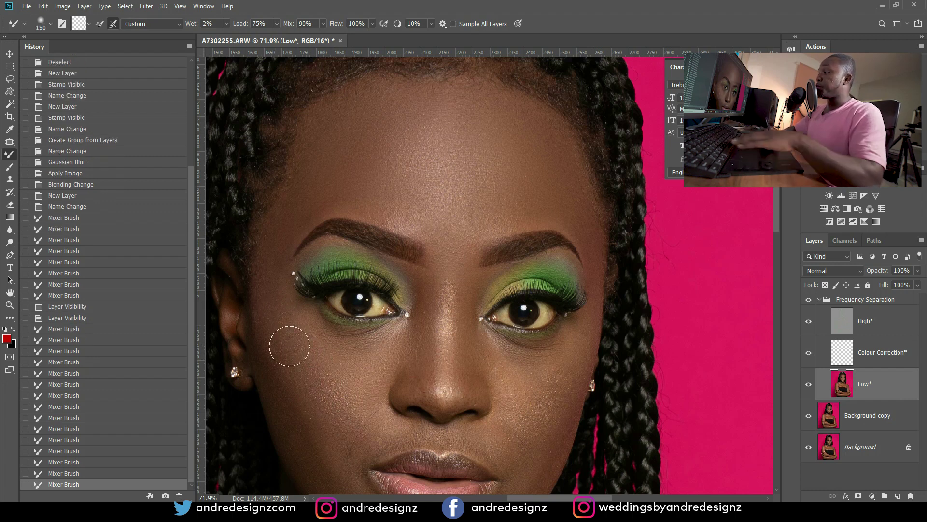
pyautogui.press(']')
pyautogui.moveTo(318, 373)
pyautogui.mouseDown()
pyautogui.moveTo(339, 405)
pyautogui.moveTo(305, 266)
pyautogui.mouseUp()
pyautogui.press('space')
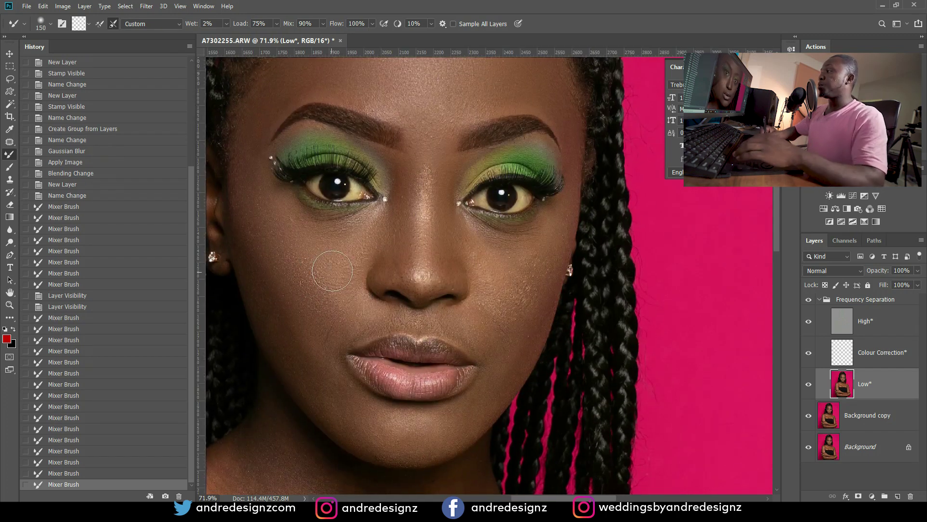
pyautogui.moveTo(290, 263); pyautogui.dragTo(263, 237)
pyautogui.moveTo(364, 426); pyautogui.dragTo(334, 399)
pyautogui.moveTo(391, 438)
pyautogui.mouseDown()
pyautogui.moveTo(275, 318)
pyautogui.moveTo(258, 215)
pyautogui.mouseUp()
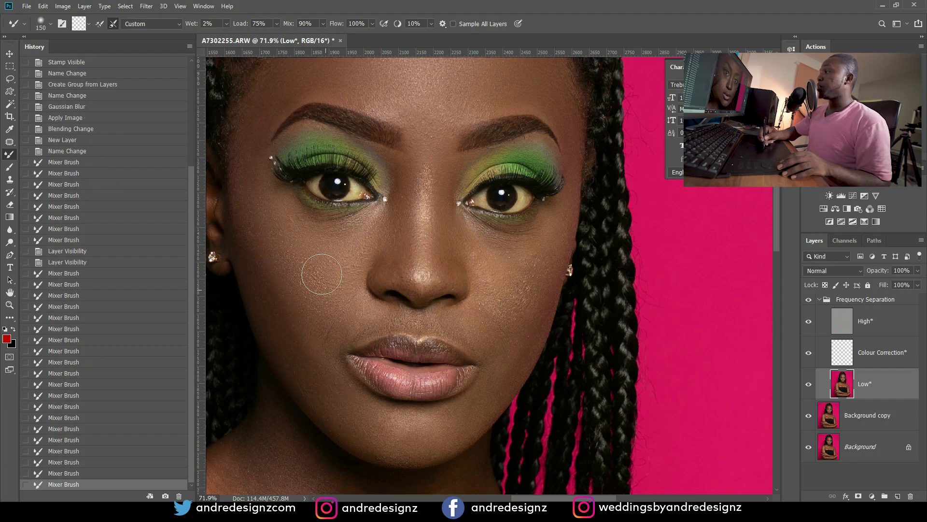
pyautogui.moveTo(322, 328); pyautogui.dragTo(291, 289)
pyautogui.moveTo(331, 326)
pyautogui.mouseDown()
pyautogui.moveTo(327, 254)
pyautogui.moveTo(340, 317)
pyautogui.moveTo(355, 243)
pyautogui.moveTo(329, 299)
pyautogui.moveTo(311, 296)
pyautogui.moveTo(312, 310)
pyautogui.moveTo(269, 197)
pyautogui.moveTo(258, 205)
pyautogui.moveTo(308, 283)
pyautogui.moveTo(285, 240)
pyautogui.moveTo(290, 275)
pyautogui.moveTo(254, 241)
pyautogui.mouseUp()
pyautogui.moveTo(333, 381)
pyautogui.mouseDown()
pyautogui.moveTo(281, 301)
pyautogui.moveTo(341, 401)
pyautogui.mouseUp()
pyautogui.moveTo(387, 440)
pyautogui.mouseDown()
pyautogui.moveTo(428, 448)
pyautogui.moveTo(431, 440)
pyautogui.moveTo(383, 429)
pyautogui.moveTo(442, 433)
pyautogui.moveTo(392, 445)
pyautogui.moveTo(373, 431)
pyautogui.moveTo(399, 440)
pyautogui.moveTo(447, 433)
pyautogui.moveTo(401, 425)
pyautogui.mouseUp()
# Step: Blend the jaw and cheek nearer the partly hidden ear, and reduce the Mixer Brush to size 80
pyautogui.moveTo(497, 356)
pyautogui.mouseDown()
pyautogui.moveTo(494, 389)
pyautogui.moveTo(529, 296)
pyautogui.moveTo(529, 325)
pyautogui.moveTo(503, 382)
pyautogui.moveTo(525, 340)
pyautogui.moveTo(533, 270)
pyautogui.moveTo(476, 228)
pyautogui.moveTo(524, 282)
pyautogui.mouseUp()
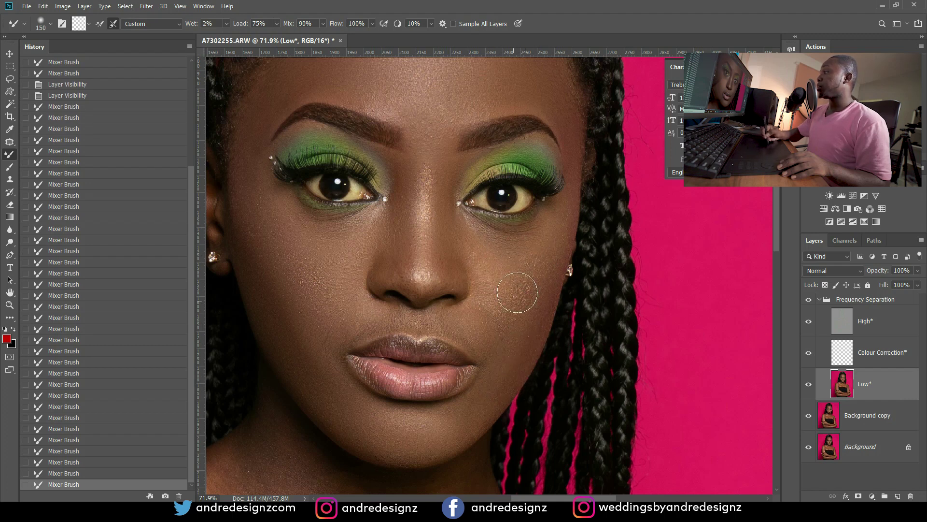
pyautogui.moveTo(478, 251)
pyautogui.mouseDown()
pyautogui.moveTo(520, 278)
pyautogui.moveTo(494, 305)
pyautogui.moveTo(505, 306)
pyautogui.moveTo(558, 228)
pyautogui.moveTo(502, 366)
pyautogui.moveTo(495, 344)
pyautogui.moveTo(460, 325)
pyautogui.mouseUp()
pyautogui.press('[')
pyautogui.press('[')
pyautogui.press('[')
pyautogui.press('[')
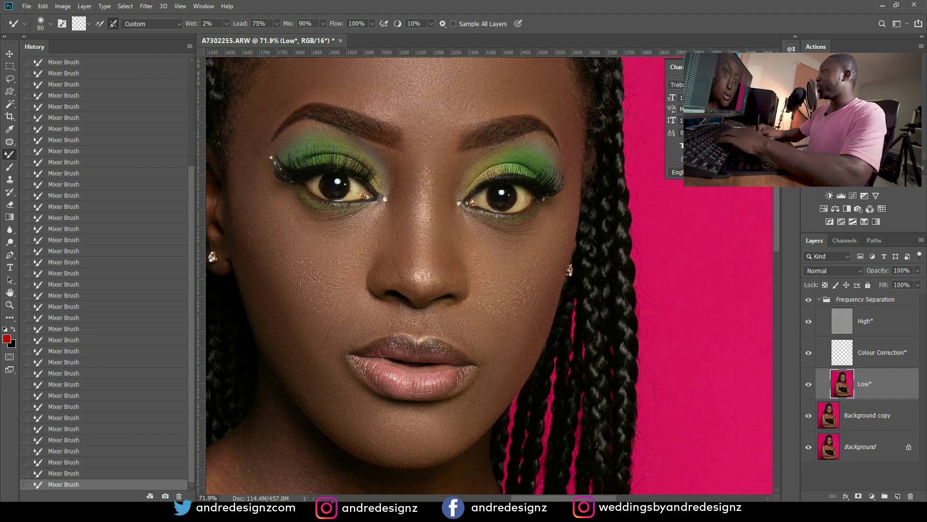
# Step: Patch the rough skin texture between the eyebrows and down the nose bridge on the High* layer
pyautogui.press('j')
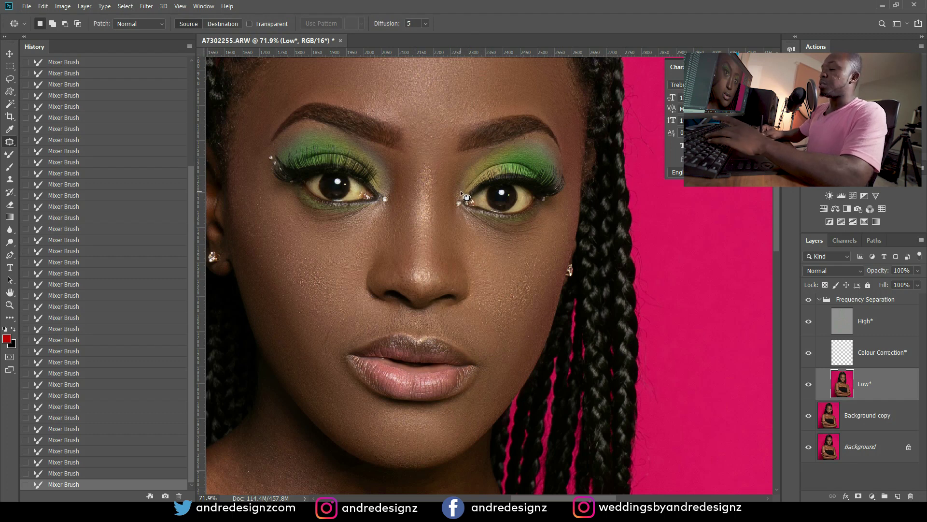
pyautogui.click(842, 324)
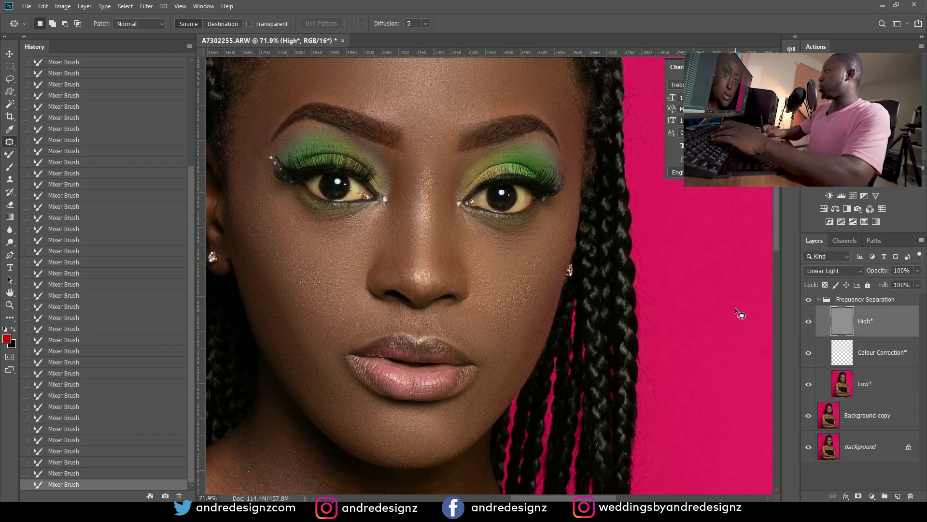
pyautogui.moveTo(427, 161)
pyautogui.mouseDown()
pyautogui.moveTo(422, 179)
pyautogui.moveTo(442, 153)
pyautogui.mouseUp()
pyautogui.hotkey('ctrl', 'd')
pyautogui.moveTo(437, 185); pyautogui.dragTo(437, 177)
pyautogui.moveTo(433, 182)
pyautogui.mouseDown()
pyautogui.moveTo(440, 157)
pyautogui.moveTo(431, 178)
pyautogui.moveTo(440, 220)
pyautogui.mouseUp()
pyautogui.hotkey('ctrl', 'd')
pyautogui.hotkey('ctrl', 'd')
pyautogui.hotkey('ctrl', 'd')
pyautogui.moveTo(421, 188)
pyautogui.mouseDown()
pyautogui.moveTo(419, 167)
pyautogui.moveTo(445, 274)
pyautogui.mouseUp()
pyautogui.hotkey('ctrl', 'd')
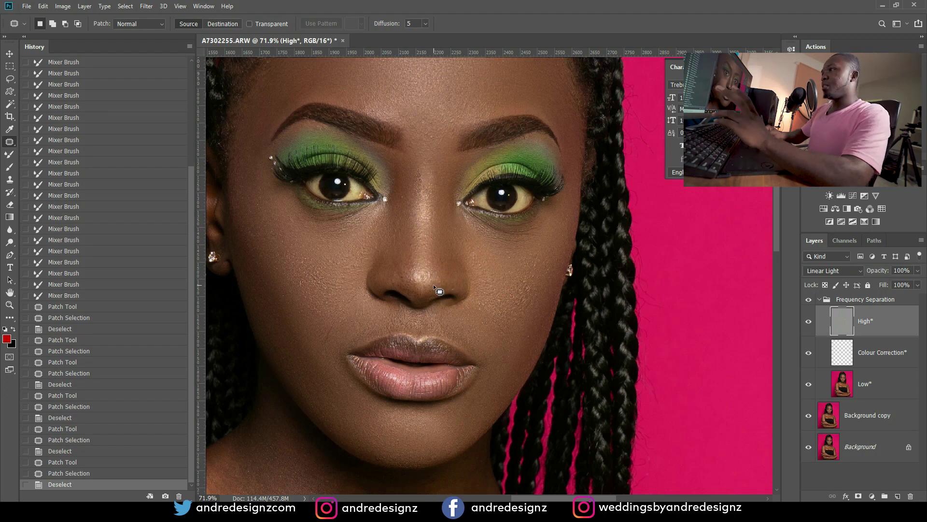
# Step: Switch to the Clone Stamp on the High* layer and enlarge its brush to size 100
pyautogui.press('s')
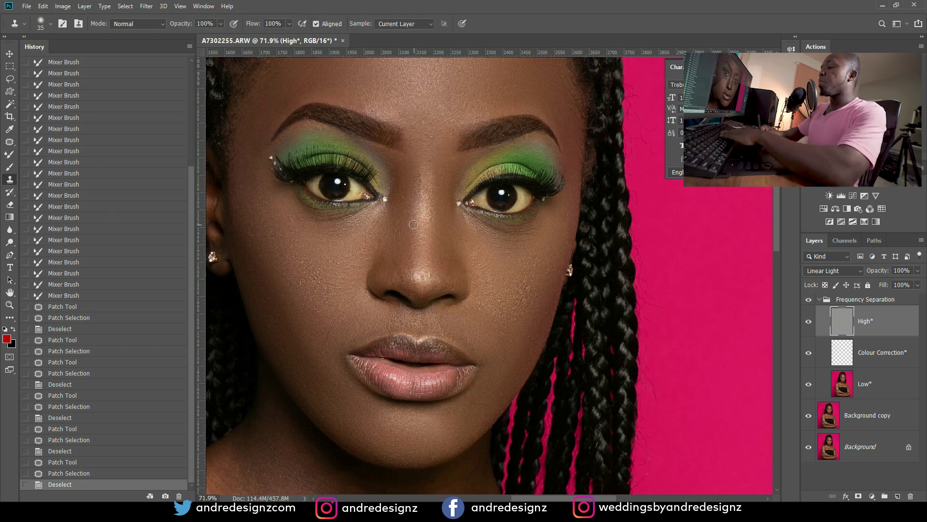
pyautogui.press(']')
pyautogui.press(']')
pyautogui.press(']')
pyautogui.press(']')
pyautogui.press(']')
pyautogui.press(']')
pyautogui.press(']')
pyautogui.press(']')
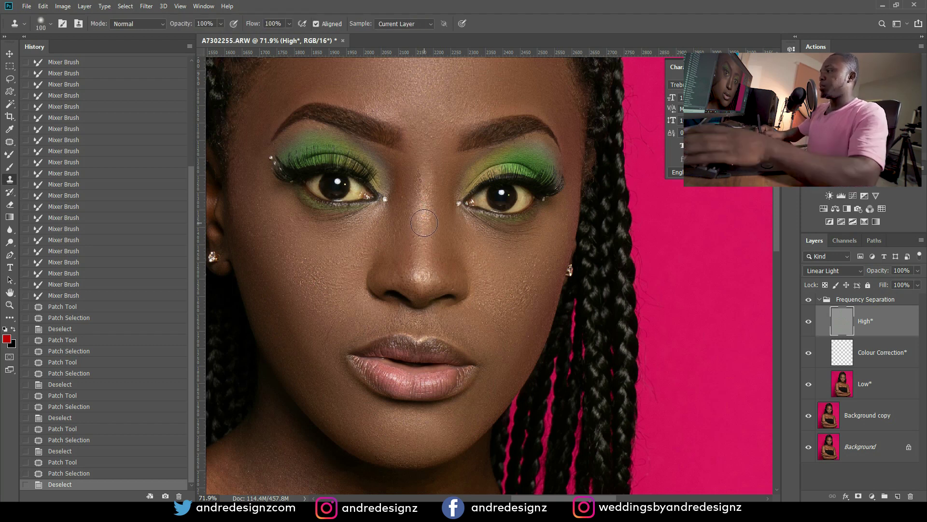
pyautogui.press('alt')
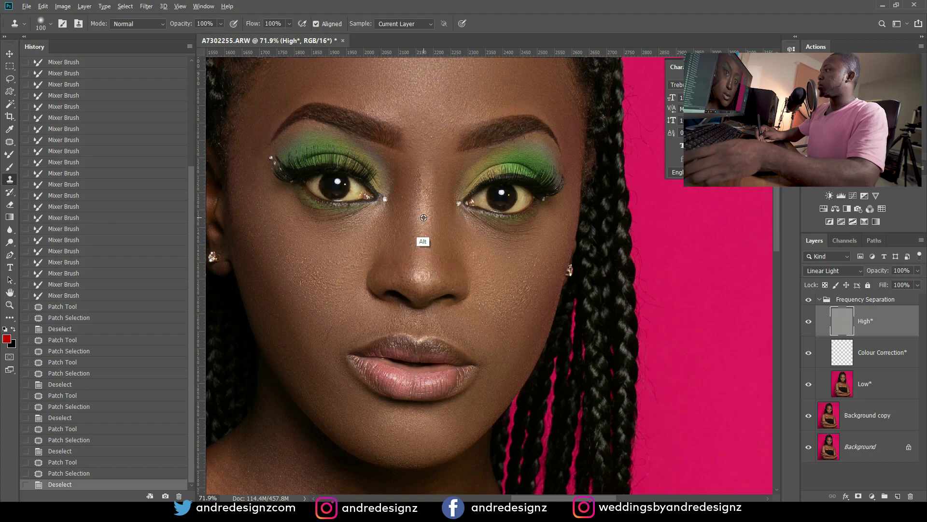
pyautogui.rightClick(423, 217)
pyautogui.click(423, 192)
pyautogui.click(425, 182)
pyautogui.click(447, 198)
pyautogui.click(426, 181)
pyautogui.click(458, 196)
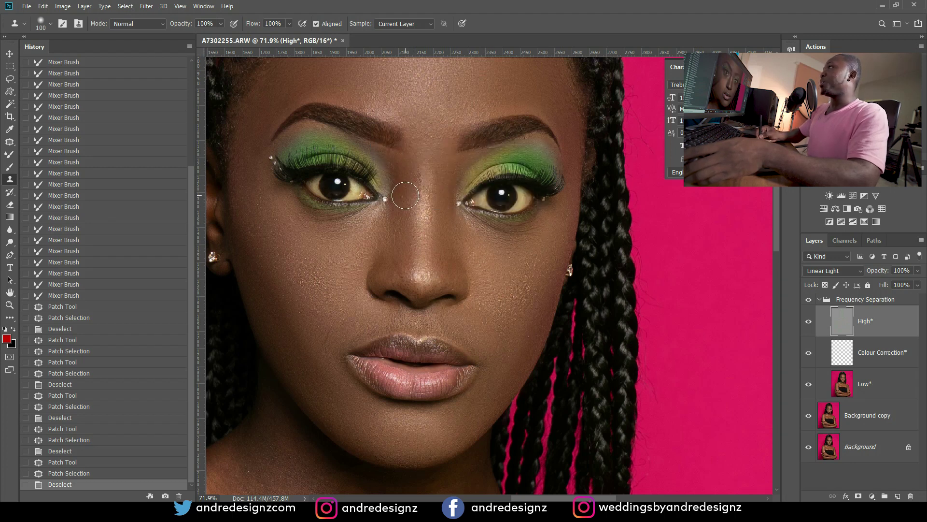
pyautogui.click(424, 184)
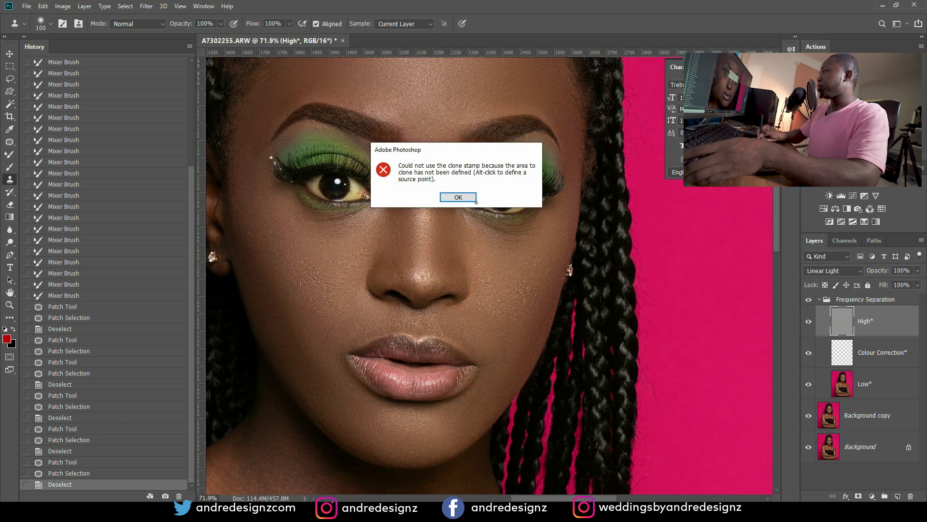
pyautogui.click(458, 197)
# Step: Clone skin texture over the upper nose bridge, and compare the portrait without the High* layer and without the Frequency Separation group
pyautogui.moveTo(428, 187)
pyautogui.mouseDown()
pyautogui.moveTo(424, 178)
pyautogui.moveTo(428, 189)
pyautogui.mouseUp()
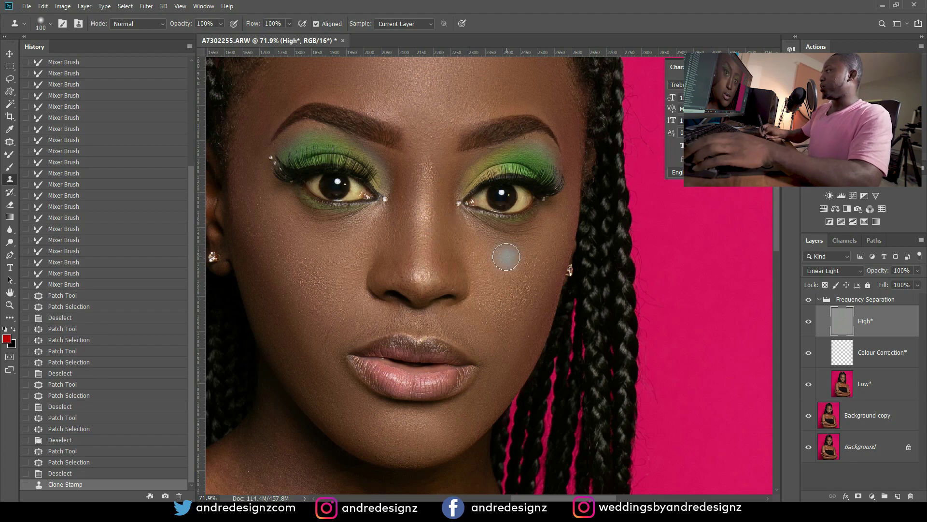
pyautogui.click(808, 323)
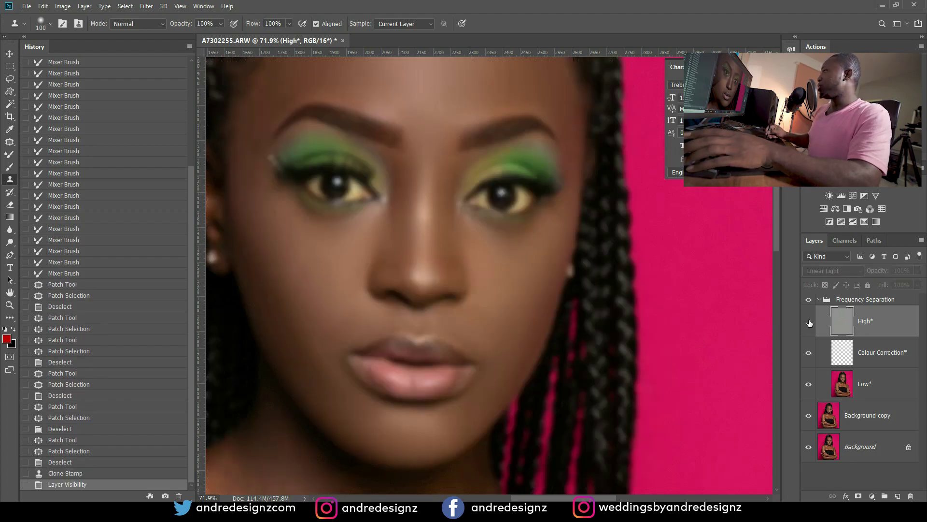
pyautogui.click(809, 322)
pyautogui.click(810, 301)
pyautogui.click(810, 301)
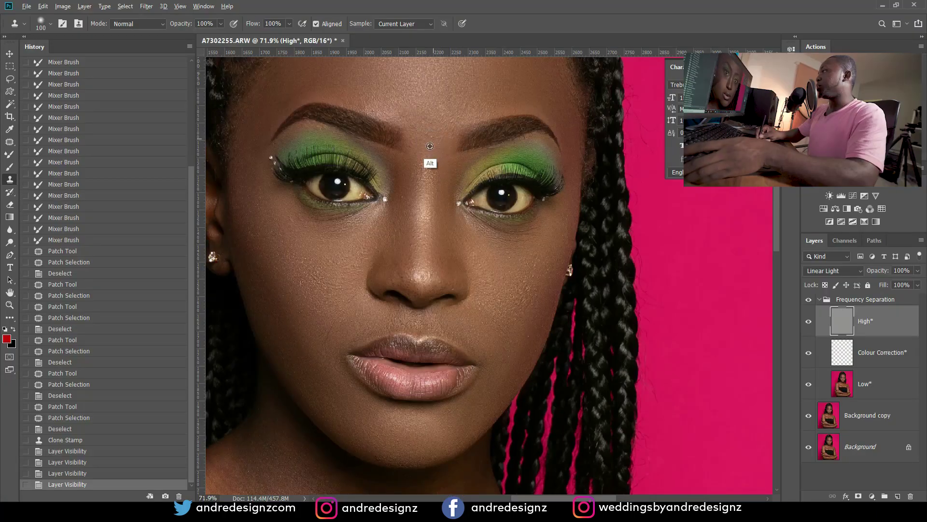
# Step: Try cloning texture from between the eyebrows onto the nose bridge and its side, and undo both stamps
pyautogui.keyDown('alt'); pyautogui.click(429, 146); pyautogui.keyUp('alt')
pyautogui.click(429, 160)
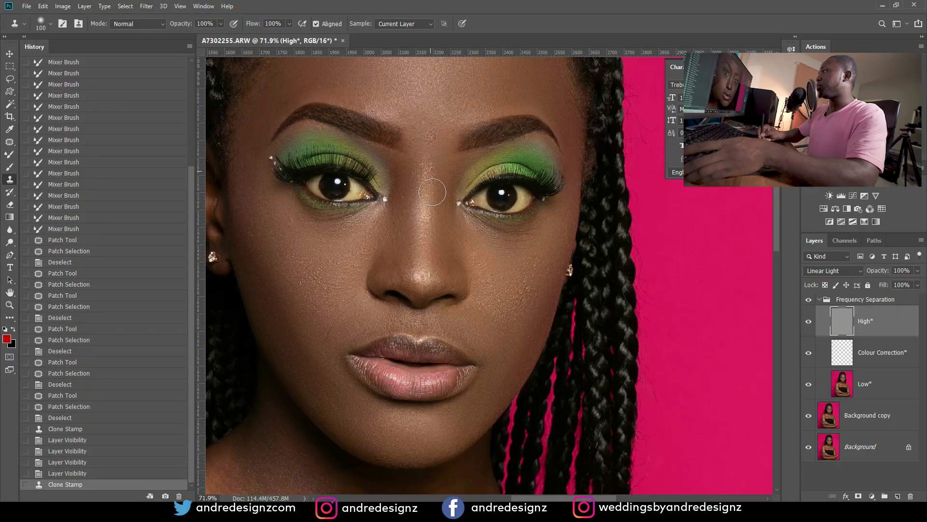
pyautogui.click(450, 209)
pyautogui.hotkey('ctrl', 'z')
pyautogui.hotkey('ctrl', 'z')
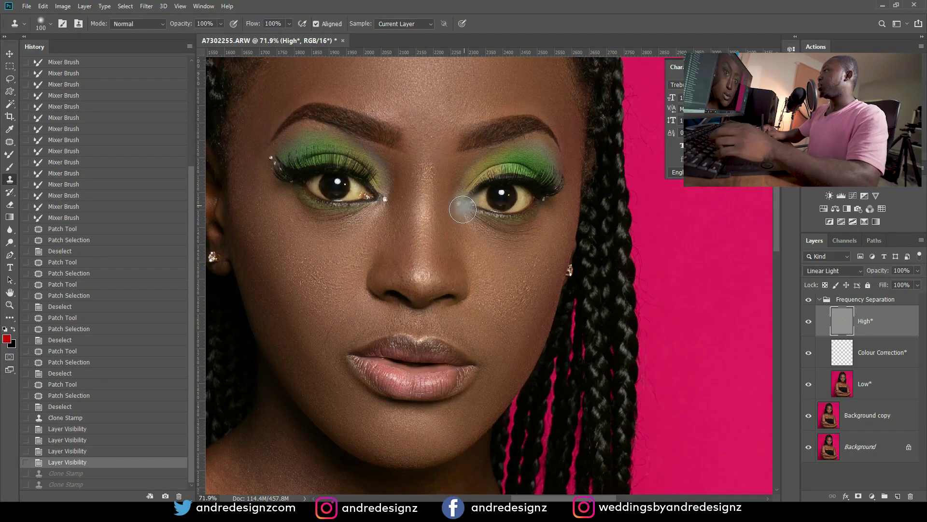
# Step: Collapse the Frequency Separation group and rename it Face
pyautogui.press('v')
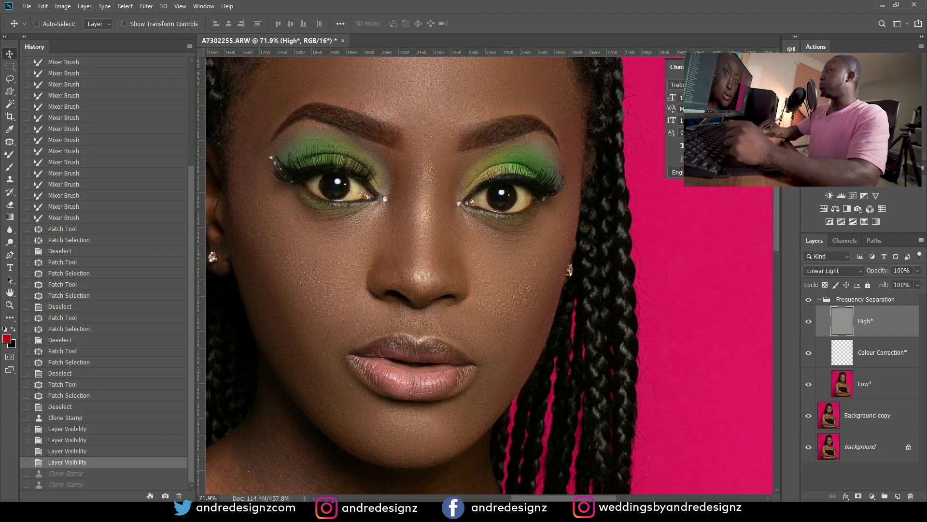
pyautogui.scroll(-1, 351, 160)
pyautogui.scroll(-12, 351, 159)
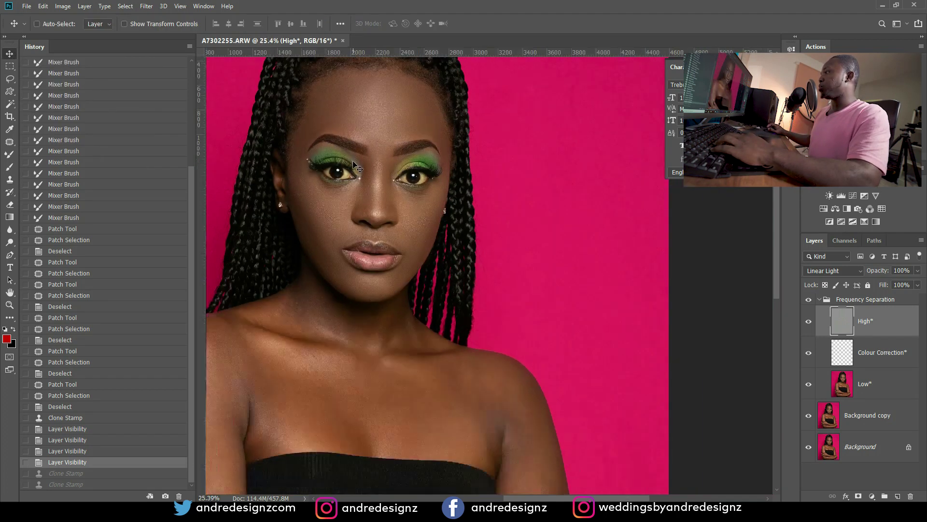
pyautogui.moveTo(349, 258); pyautogui.dragTo(343, 208)
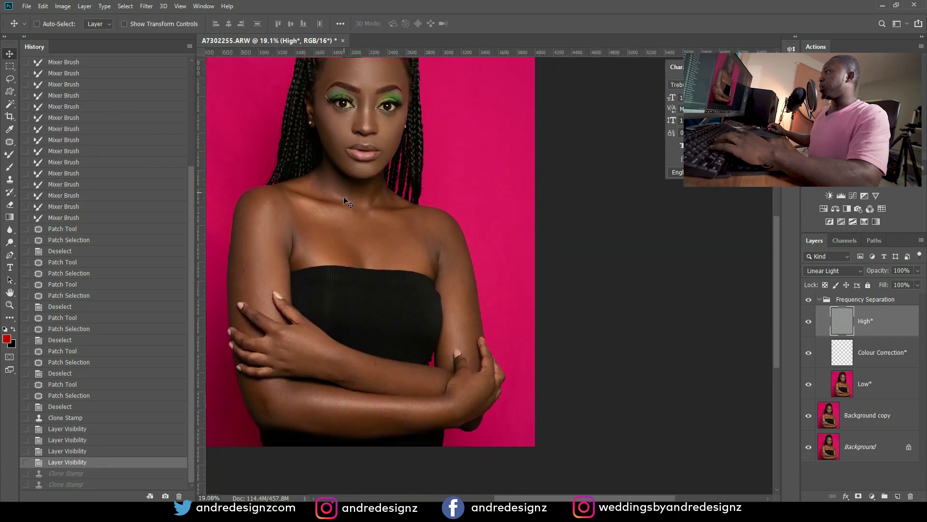
pyautogui.scroll(4, 343, 205)
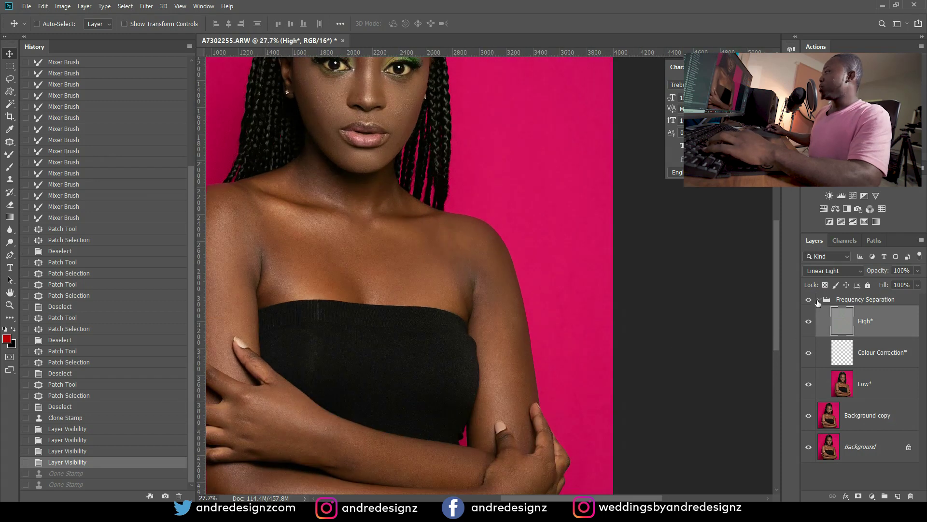
pyautogui.click(819, 301)
pyautogui.doubleClick(868, 300)
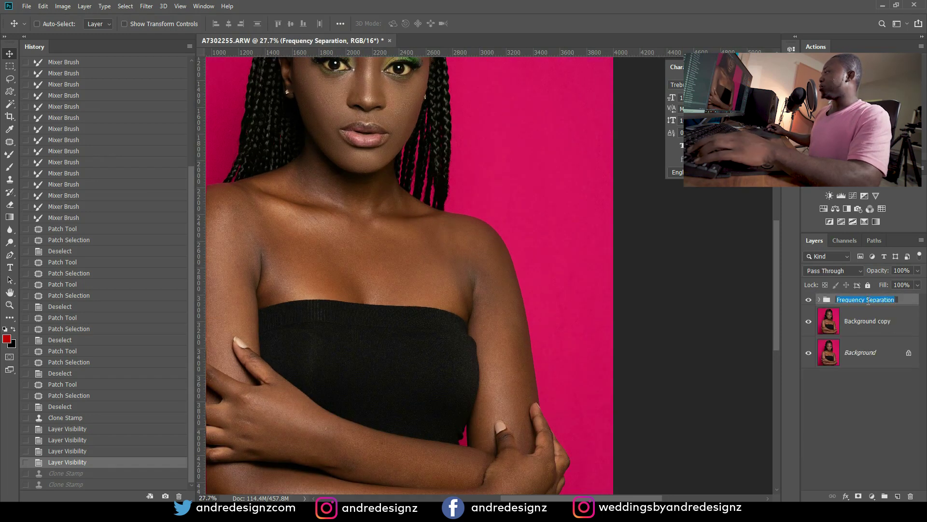
pyautogui.write('Face')
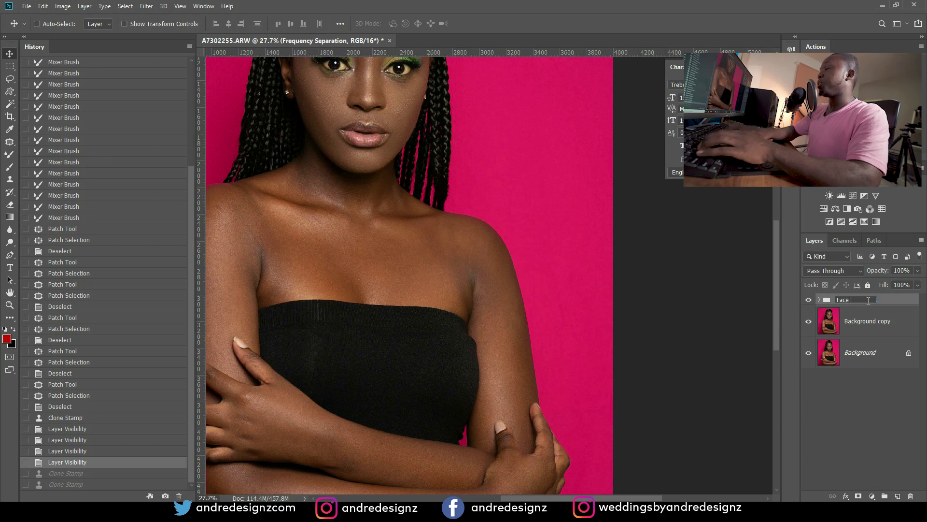
pyautogui.press('Return')
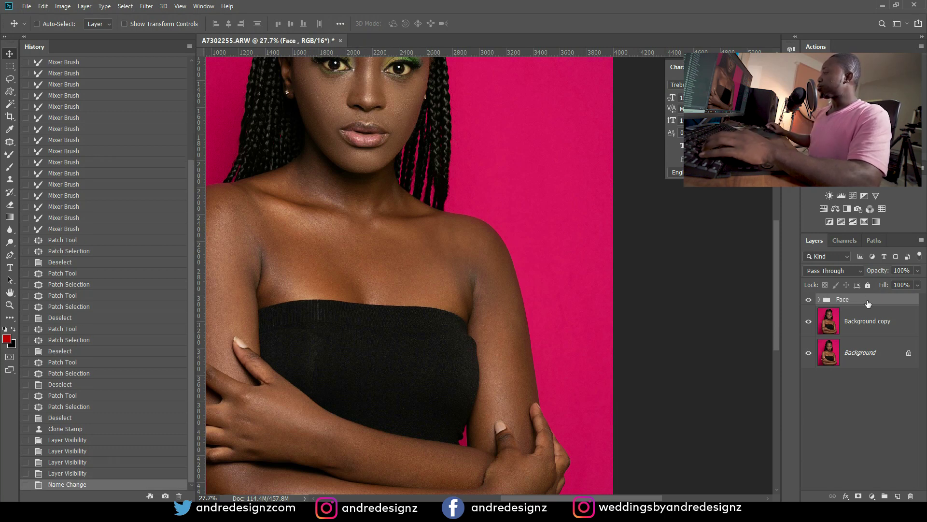
# Step: Run the Frequency Separation action from the Background layer with a Gaussian Blur radius of 6.4 pixels
pyautogui.click(882, 350)
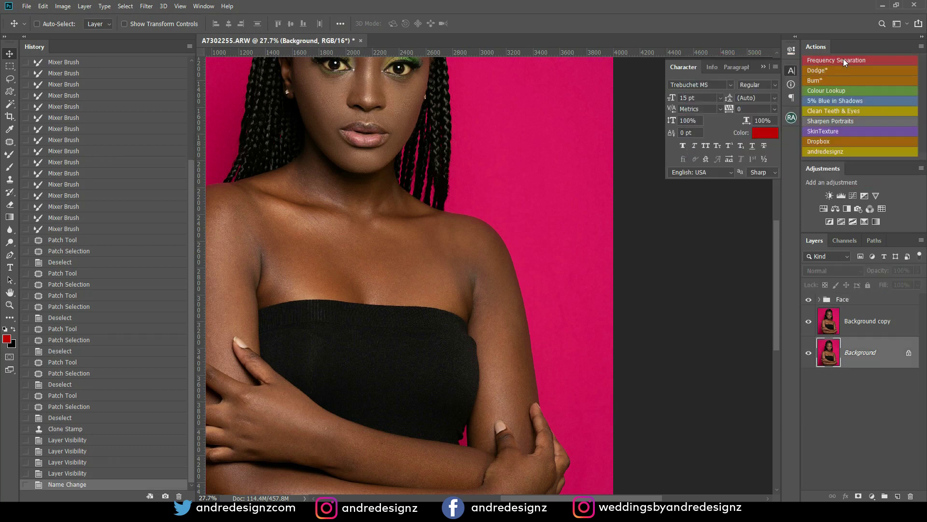
pyautogui.click(843, 59)
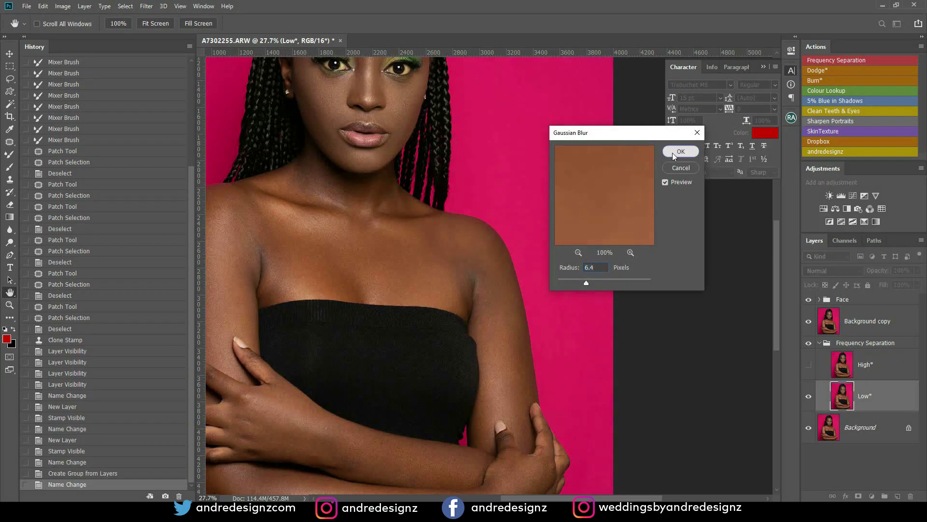
pyautogui.click(674, 150)
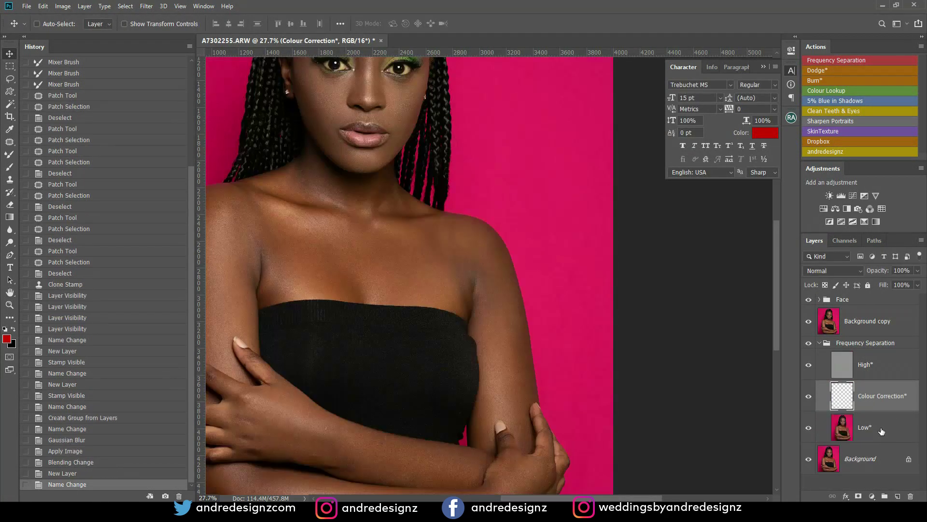
# Step: Bring the new Frequency Separation group to the front of the layer stack and expand it
pyautogui.click(820, 343)
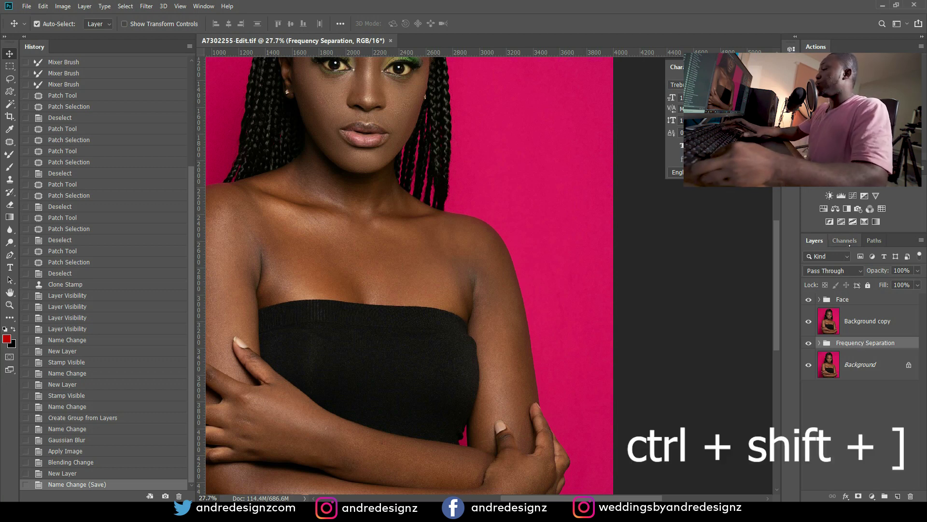
pyautogui.hotkey('ctrl', 'shift', ']')
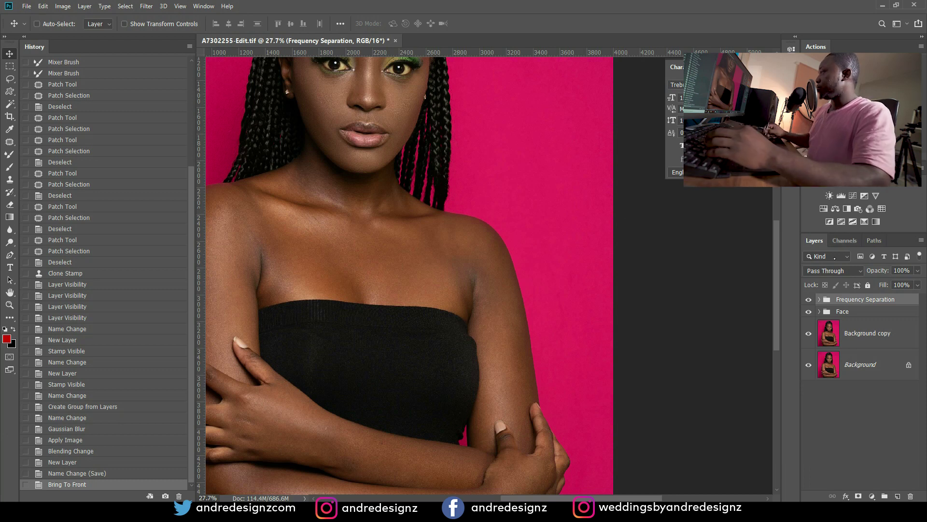
pyautogui.click(820, 300)
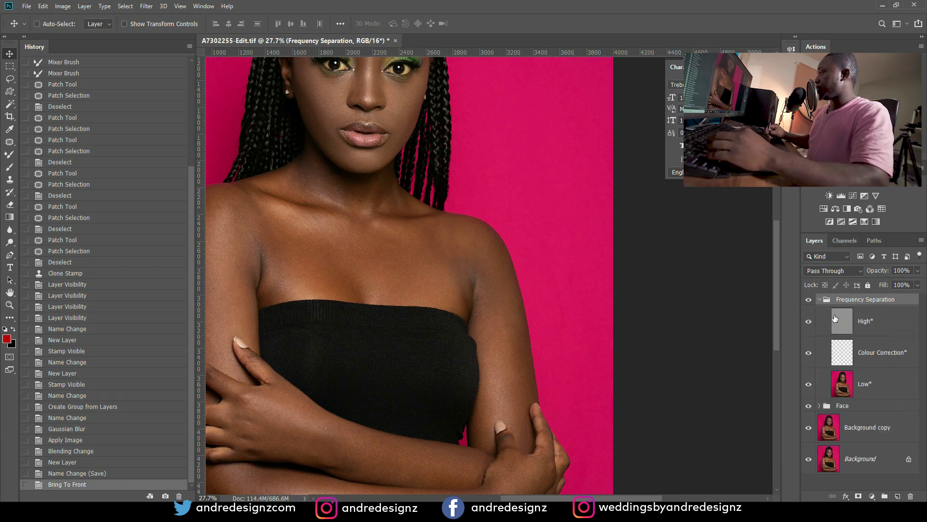
# Step: On the Low layer of the new Frequency Separation group, smooth the neck and collarbone skin with the Mixer Brush at size 175
pyautogui.click(849, 374)
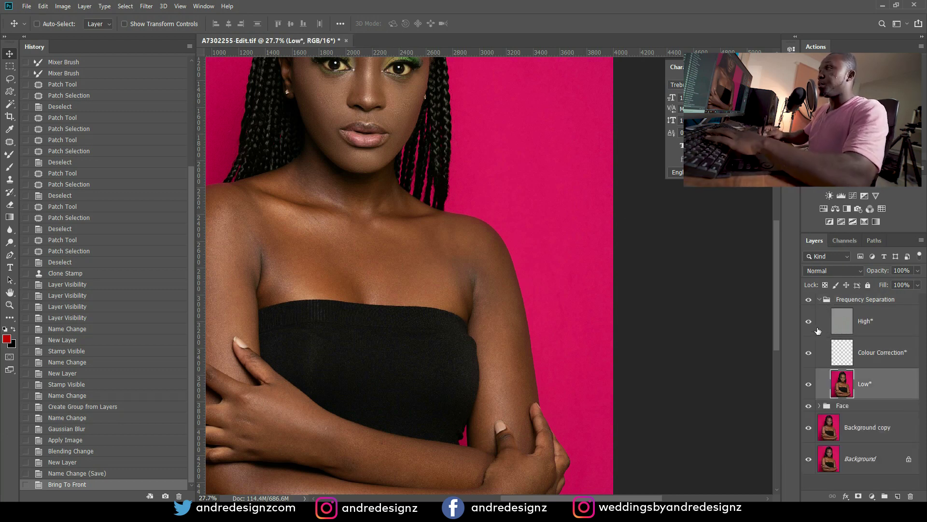
pyautogui.press('b')
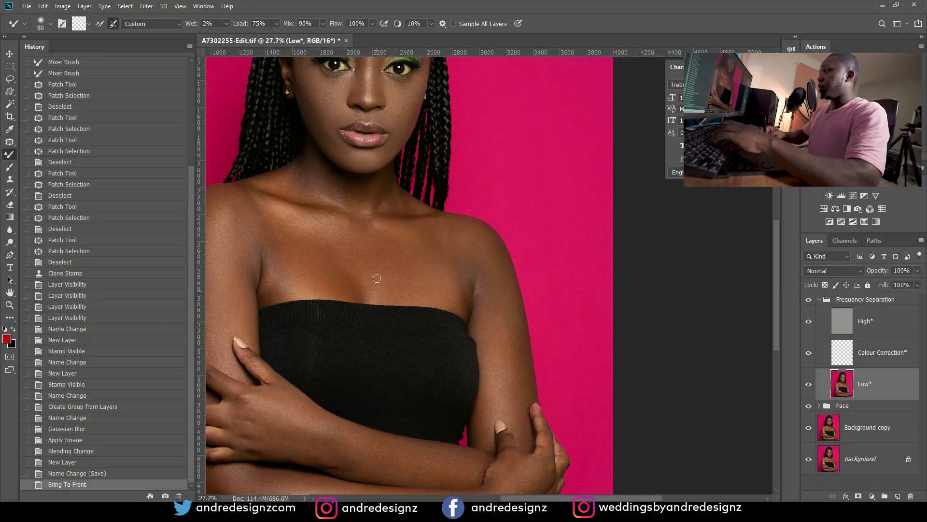
pyautogui.moveTo(351, 249); pyautogui.dragTo(430, 249)
pyautogui.hotkey('ctrl', 'r')
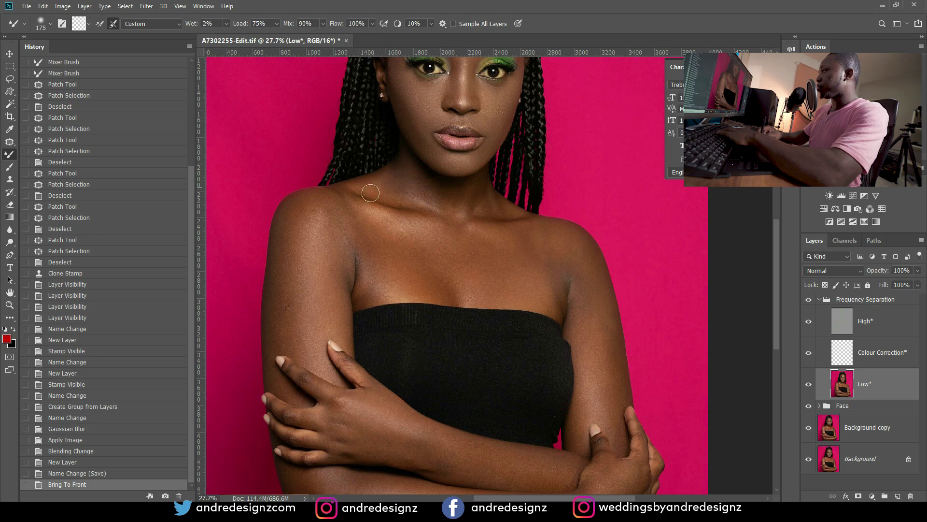
pyautogui.moveTo(412, 183)
pyautogui.mouseDown()
pyautogui.moveTo(431, 202)
pyautogui.moveTo(419, 183)
pyautogui.moveTo(359, 186)
pyautogui.moveTo(409, 172)
pyautogui.moveTo(381, 203)
pyautogui.moveTo(406, 171)
pyautogui.moveTo(365, 189)
pyautogui.moveTo(429, 194)
pyautogui.mouseUp()
pyautogui.moveTo(456, 226); pyautogui.dragTo(468, 215)
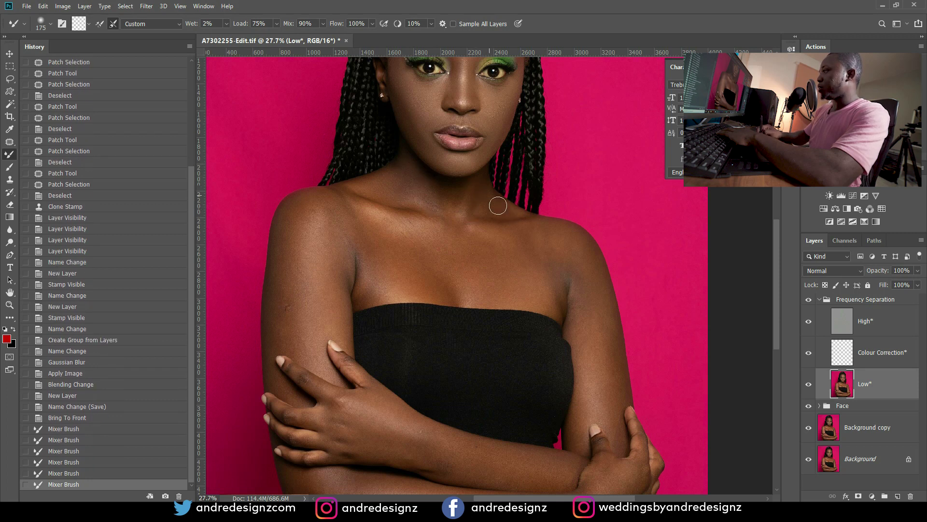
pyautogui.moveTo(522, 216)
pyautogui.mouseDown()
pyautogui.moveTo(463, 211)
pyautogui.moveTo(402, 227)
pyautogui.mouseUp()
# Step: Enlarge the Mixer Brush to 250 and blend the tones on the upper chest beside the image-left shoulder
pyautogui.press(']')
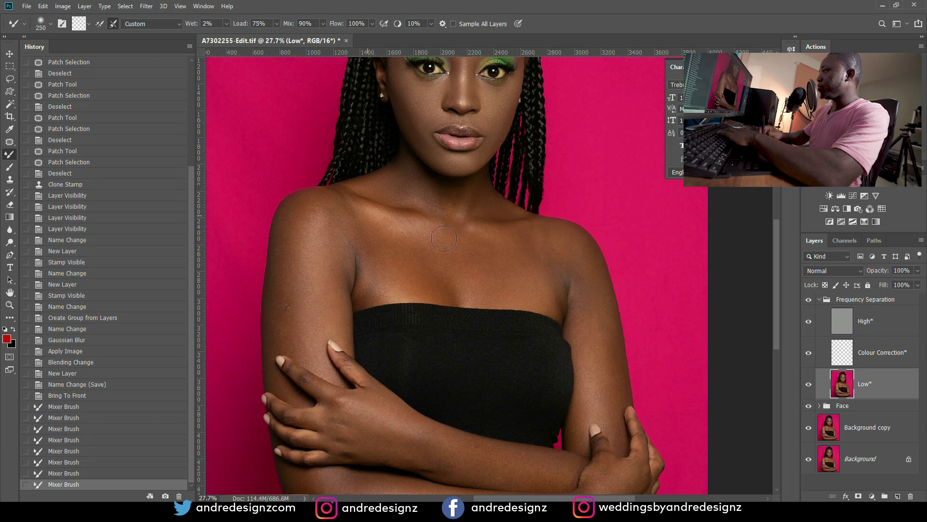
pyautogui.moveTo(409, 252); pyautogui.dragTo(403, 228)
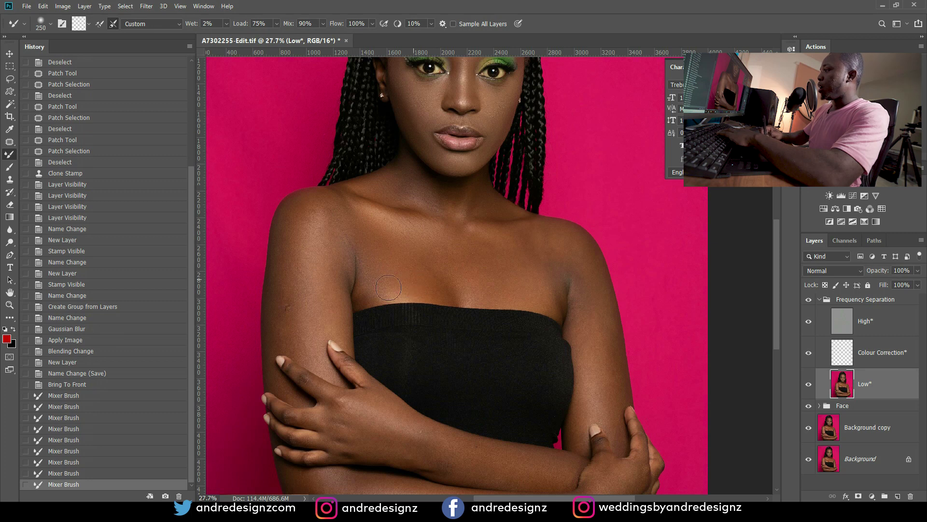
pyautogui.moveTo(397, 264); pyautogui.dragTo(374, 246)
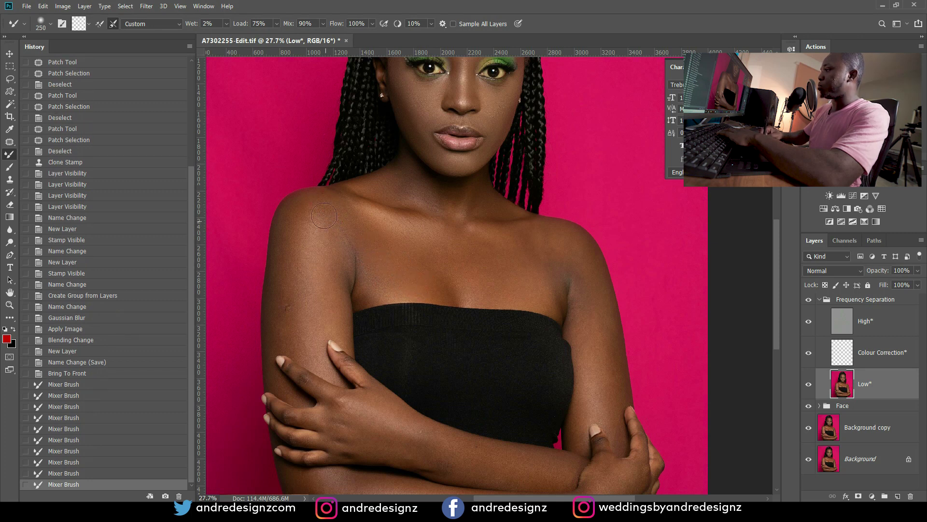
# Step: Smooth the shoulder and upper arm on the image's left side with the Mixer Brush, down to just above the fingers
pyautogui.moveTo(335, 276); pyautogui.dragTo(311, 215)
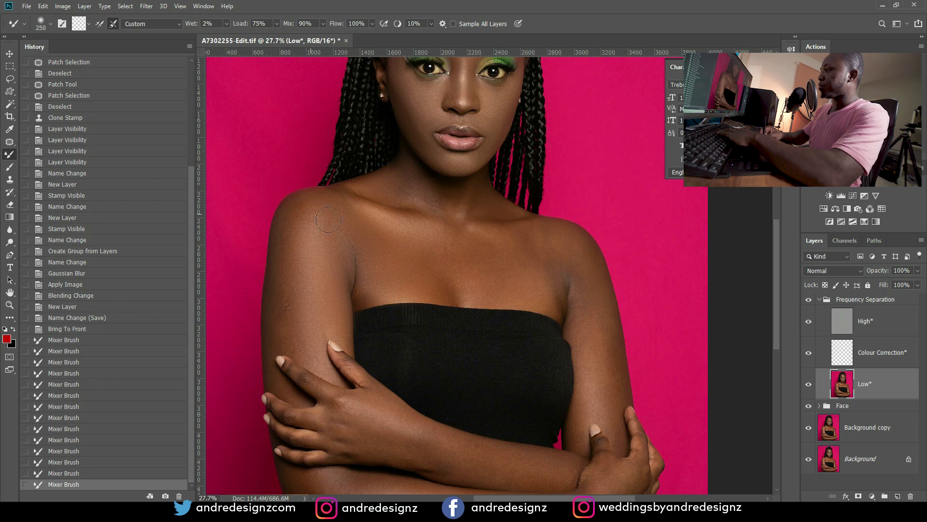
pyautogui.moveTo(298, 211); pyautogui.dragTo(292, 306)
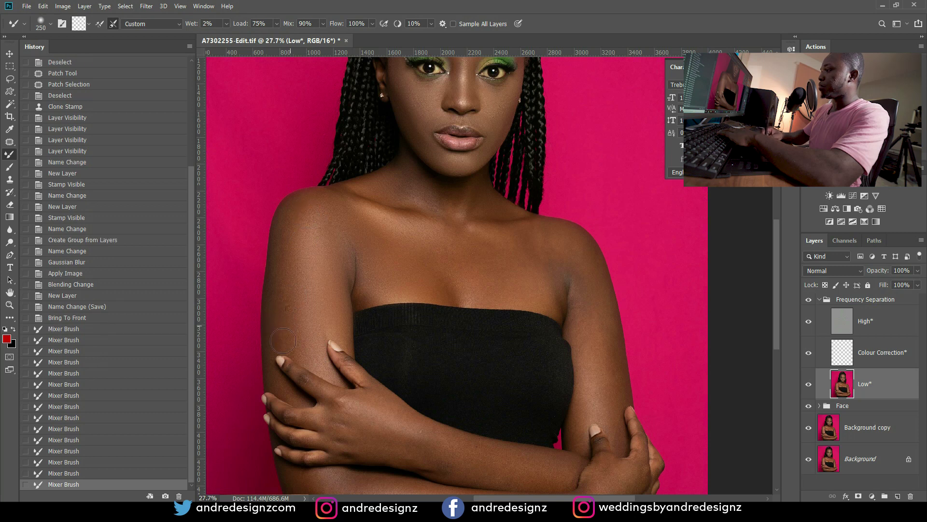
pyautogui.moveTo(302, 312); pyautogui.dragTo(292, 310)
pyautogui.moveTo(293, 309)
pyautogui.mouseDown()
pyautogui.moveTo(285, 307)
pyautogui.moveTo(293, 318)
pyautogui.mouseUp()
pyautogui.moveTo(297, 314); pyautogui.dragTo(303, 324)
pyautogui.moveTo(306, 317); pyautogui.dragTo(311, 325)
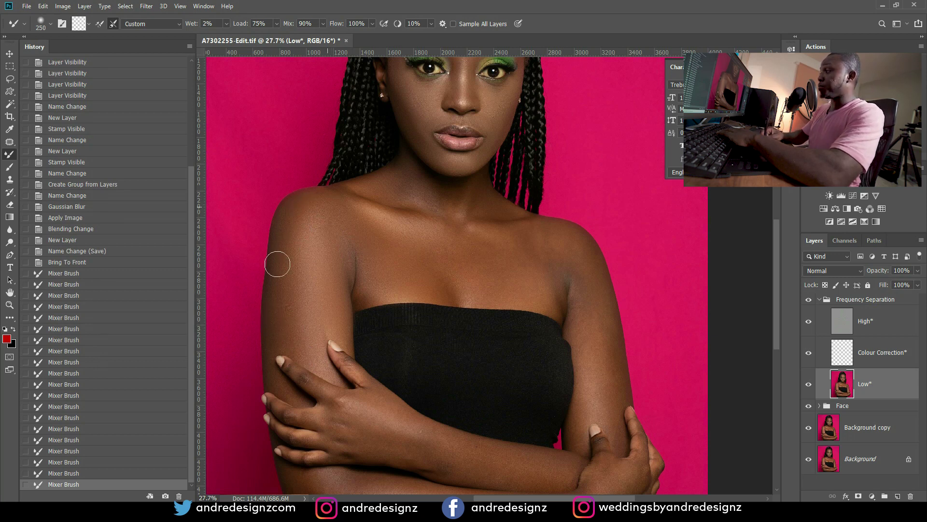
pyautogui.moveTo(352, 235); pyautogui.dragTo(334, 248)
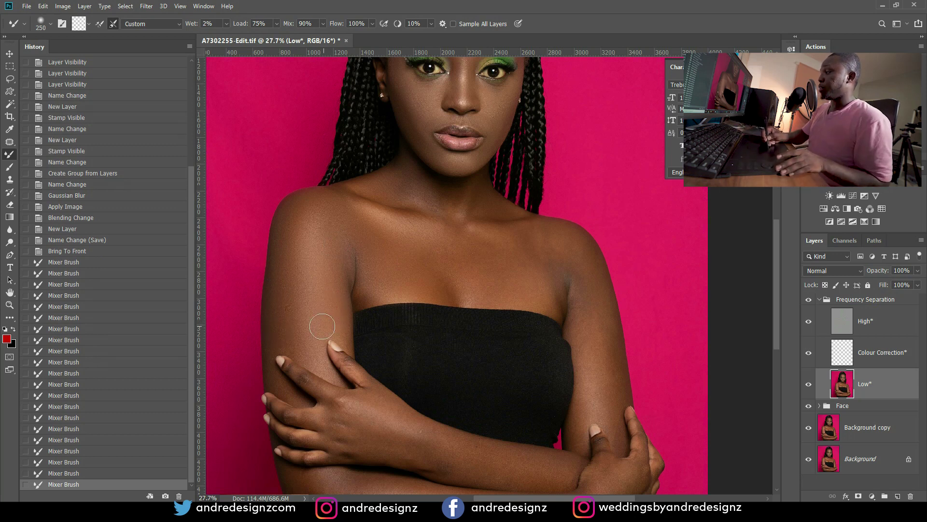
pyautogui.moveTo(345, 234); pyautogui.dragTo(349, 244)
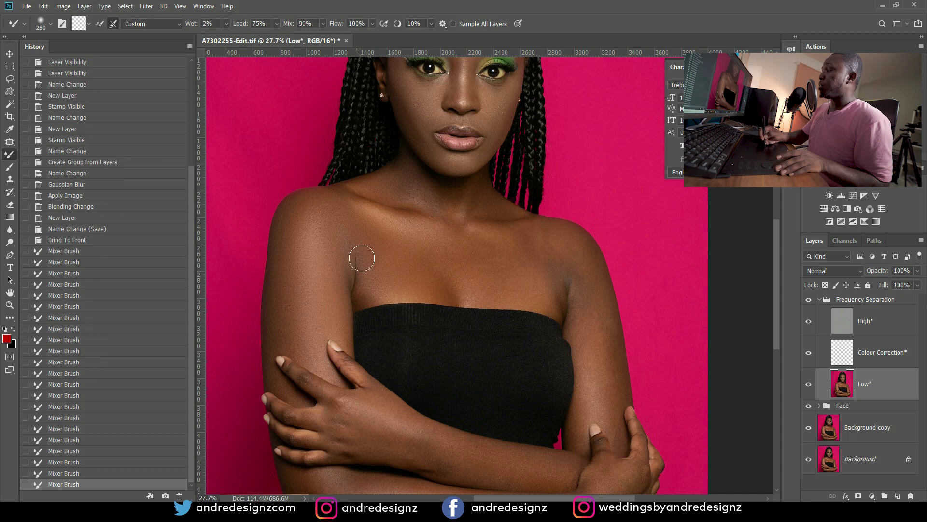
# Step: Blend the skin across the chest above the black top and along the image-left armpit crease with the Mixer Brush
pyautogui.moveTo(381, 279); pyautogui.dragTo(379, 262)
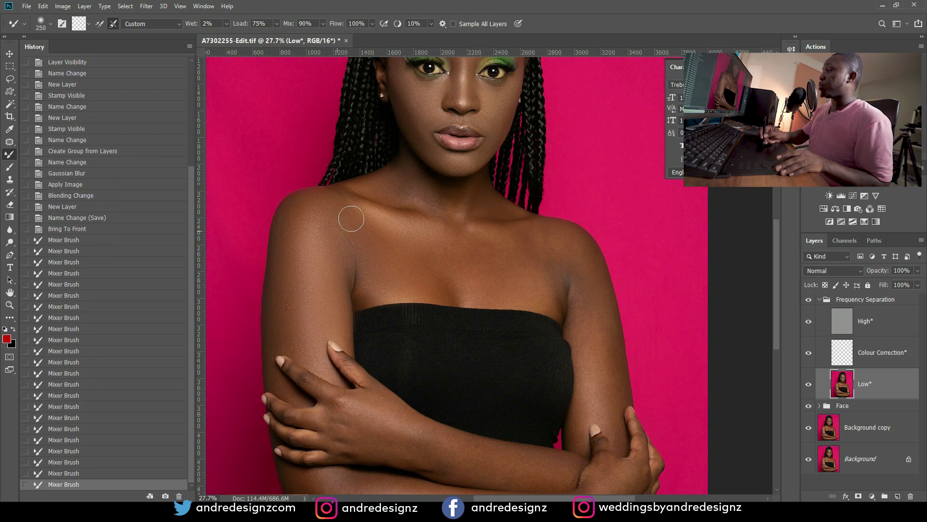
pyautogui.moveTo(500, 269); pyautogui.dragTo(497, 261)
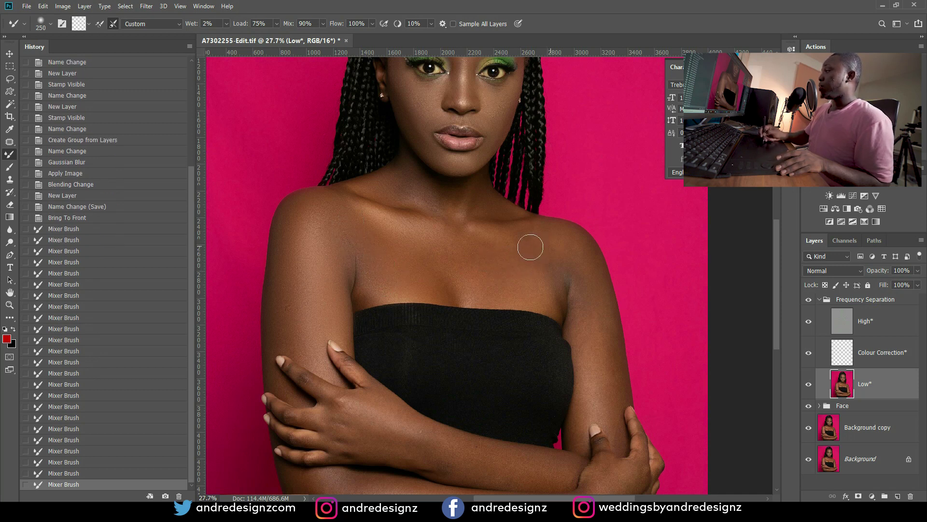
pyautogui.moveTo(464, 255); pyautogui.dragTo(543, 289)
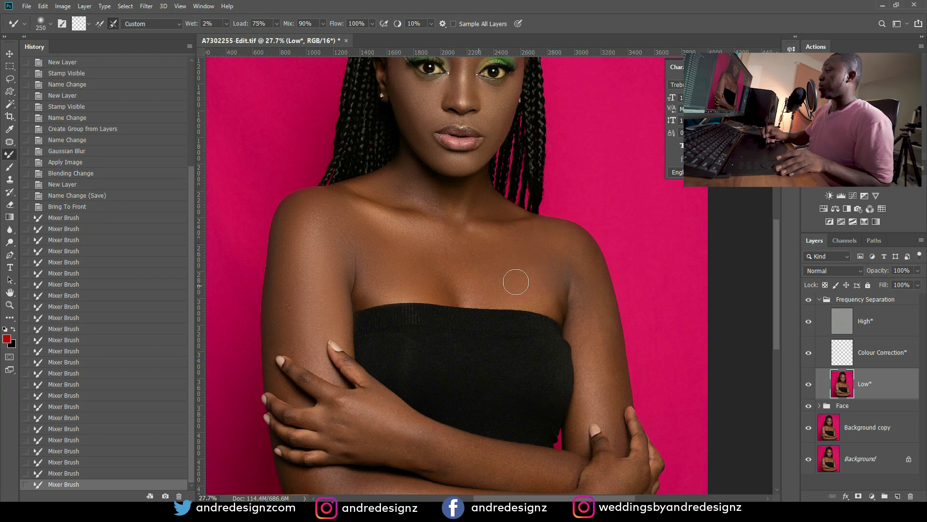
pyautogui.moveTo(501, 277)
pyautogui.mouseDown()
pyautogui.moveTo(456, 314)
pyautogui.moveTo(434, 254)
pyautogui.mouseUp()
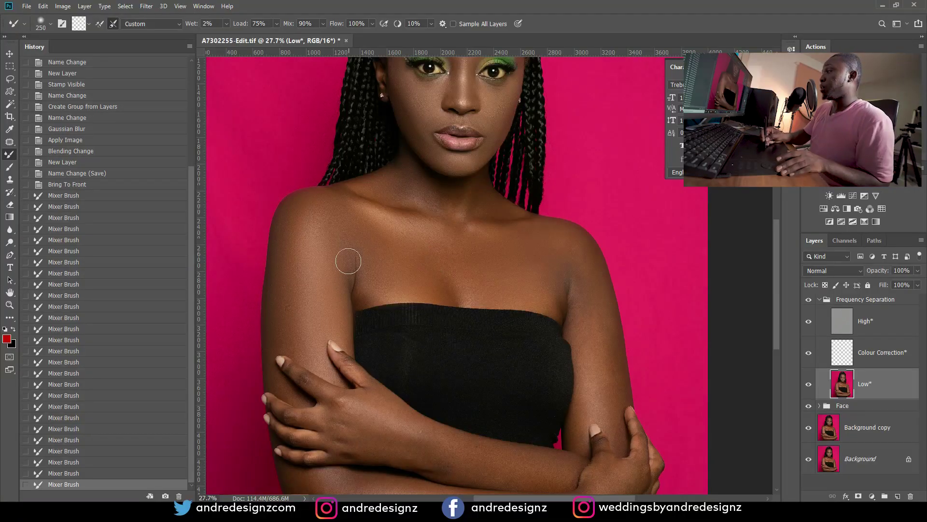
pyautogui.moveTo(345, 280)
pyautogui.mouseDown()
pyautogui.moveTo(352, 256)
pyautogui.moveTo(356, 262)
pyautogui.moveTo(345, 232)
pyautogui.mouseUp()
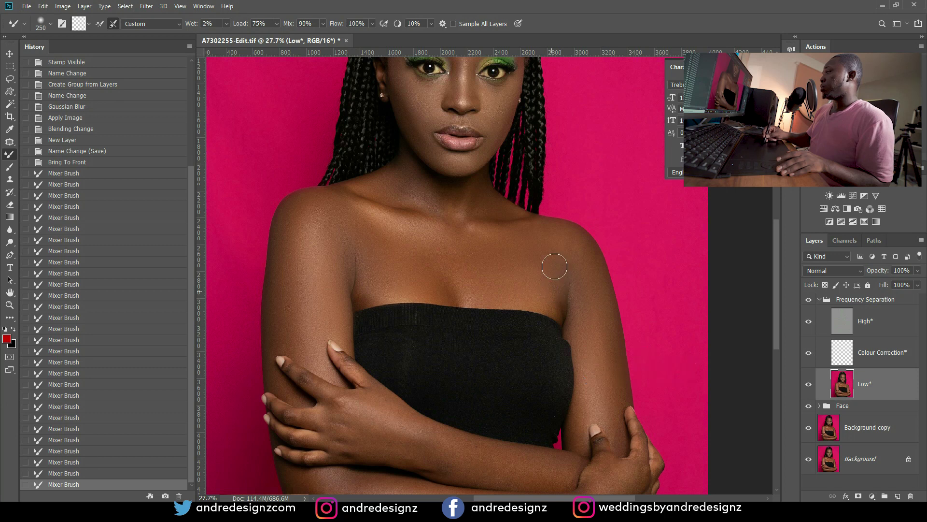
# Step: Smooth the image-right armpit area and upper arm down to the hand with the Mixer Brush
pyautogui.moveTo(574, 275); pyautogui.dragTo(593, 373)
pyautogui.moveTo(589, 408); pyautogui.dragTo(592, 410)
pyautogui.moveTo(600, 346); pyautogui.dragTo(611, 377)
pyautogui.moveTo(586, 272); pyautogui.dragTo(594, 305)
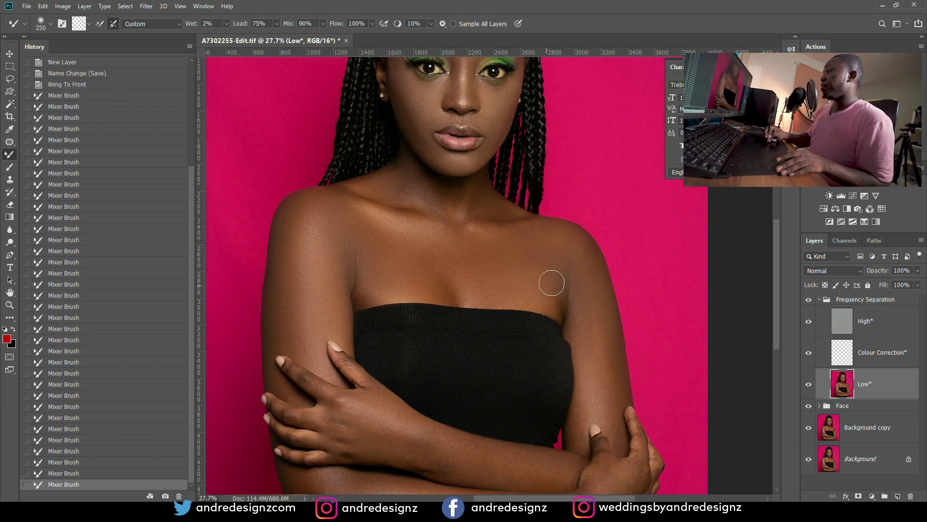
pyautogui.moveTo(552, 283)
pyautogui.mouseDown()
pyautogui.moveTo(555, 296)
pyautogui.moveTo(575, 261)
pyautogui.moveTo(592, 331)
pyautogui.mouseUp()
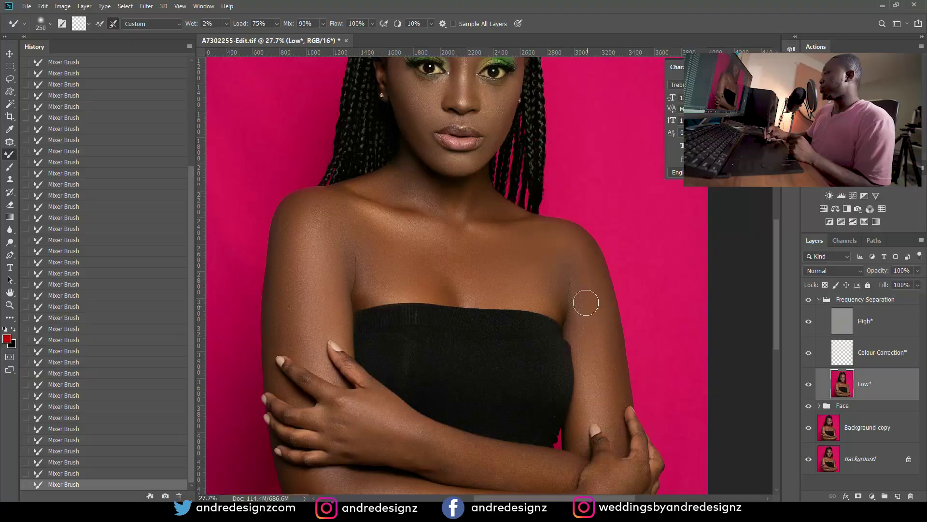
pyautogui.moveTo(586, 303); pyautogui.dragTo(602, 397)
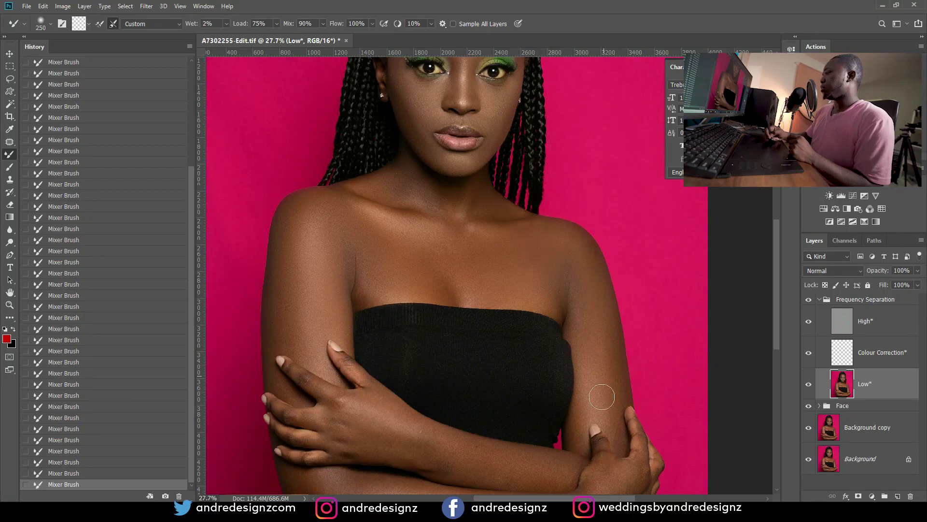
# Step: Collapse the Frequency Separation group and compare the retouched portrait with the original Background layer alone
pyautogui.press('space')
pyautogui.moveTo(395, 351); pyautogui.dragTo(360, 193)
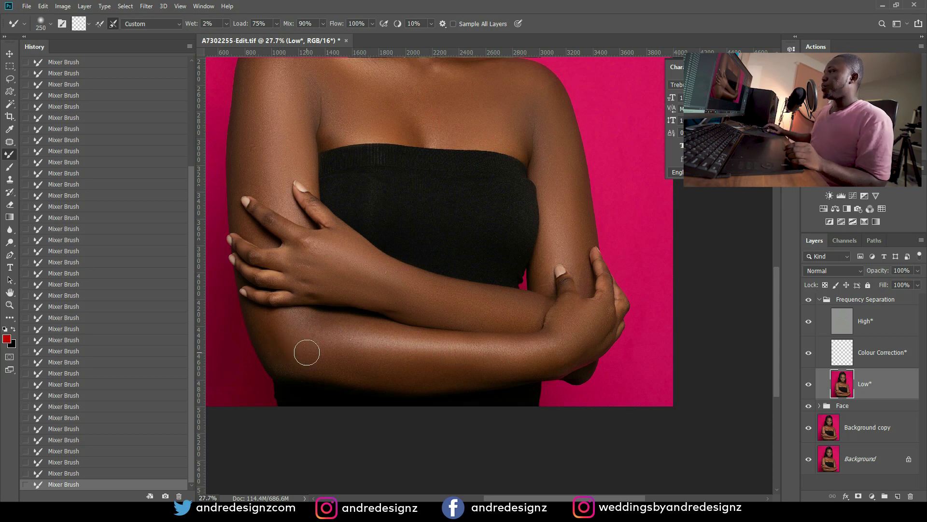
pyautogui.scroll(-7, 433, 350)
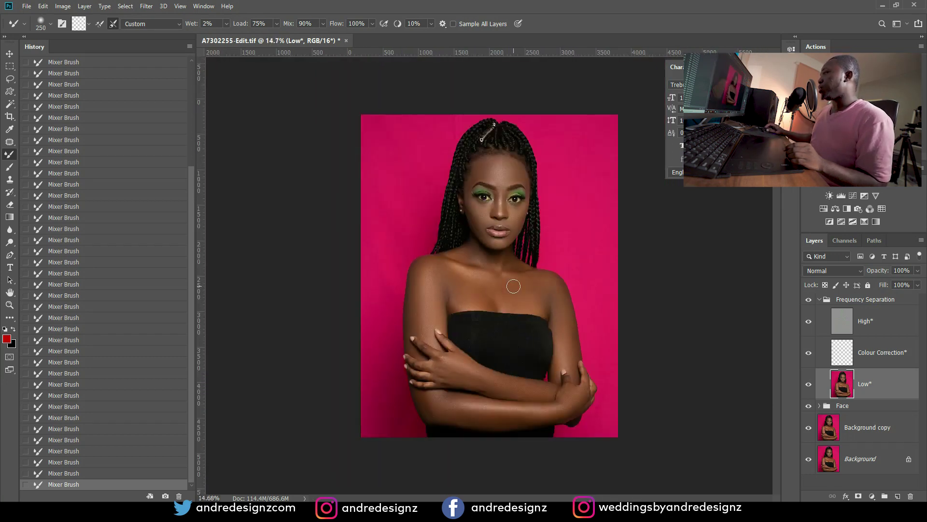
pyautogui.scroll(1, 513, 286)
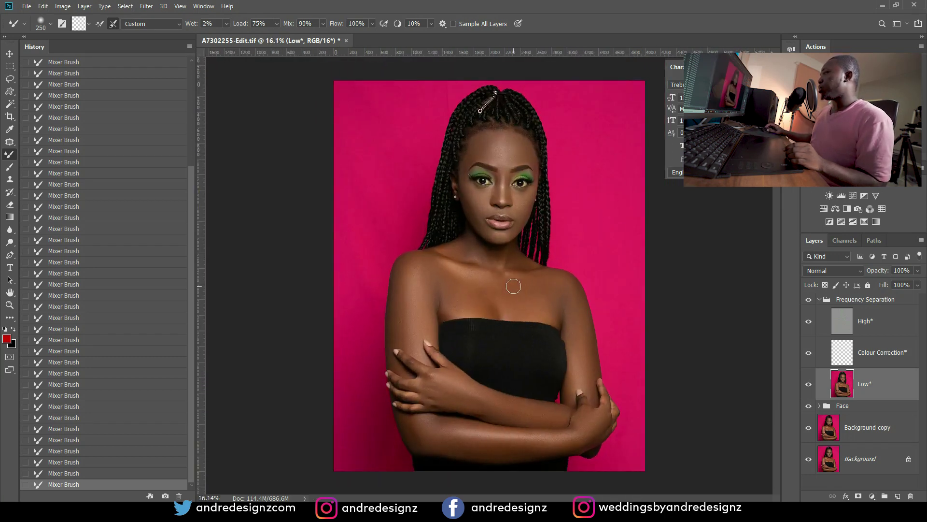
pyautogui.click(819, 300)
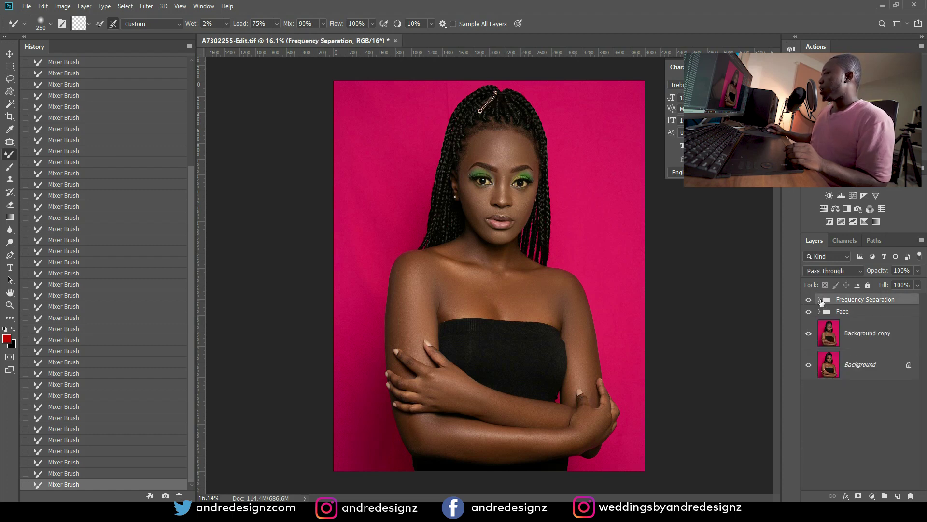
pyautogui.keyDown('alt'); pyautogui.click(809, 367); pyautogui.keyUp('alt')
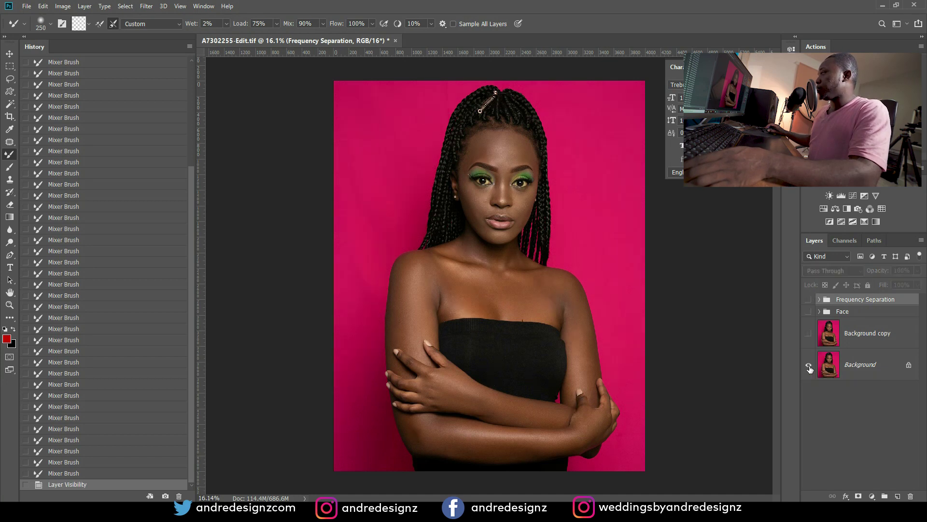
pyautogui.keyDown('alt'); pyautogui.click(809, 367); pyautogui.keyUp('alt')
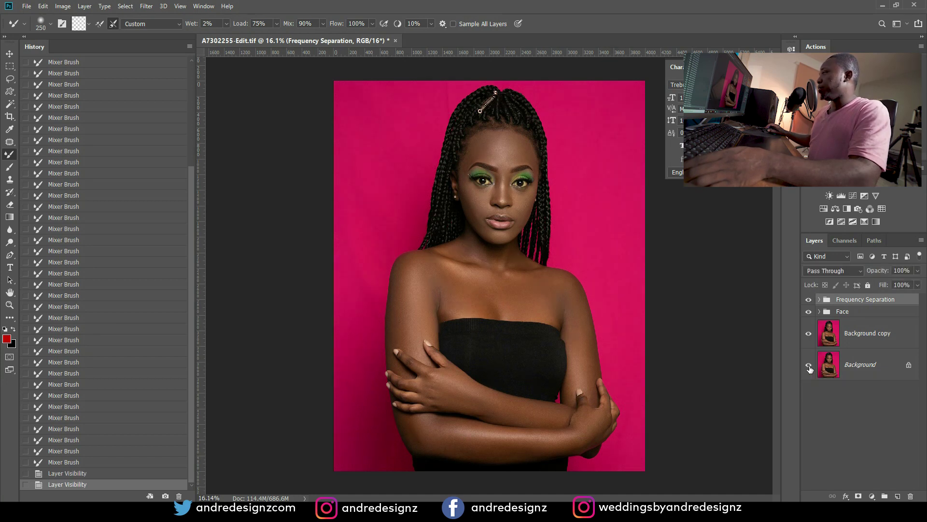
pyautogui.scroll(6, 545, 177)
pyautogui.scroll(-2, 546, 179)
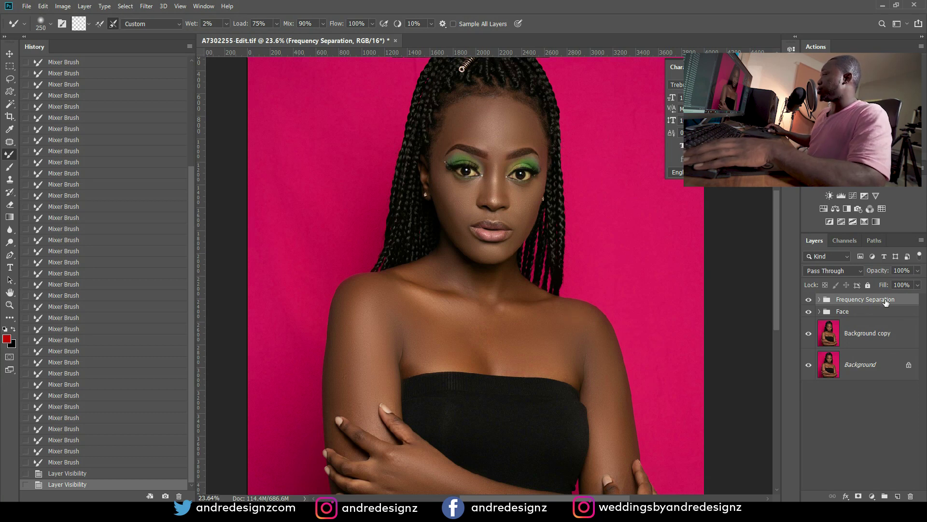
# Step: Add a Vibrance adjustment layer above the groups with Vibrance at +76 and invert its mask to black
pyautogui.click(876, 196)
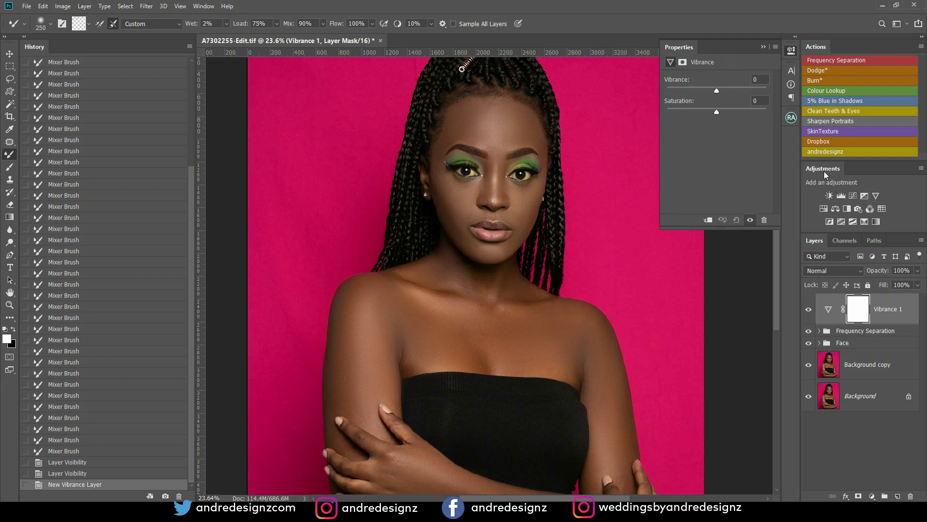
pyautogui.click(873, 496)
pyautogui.moveTo(716, 91); pyautogui.dragTo(720, 91)
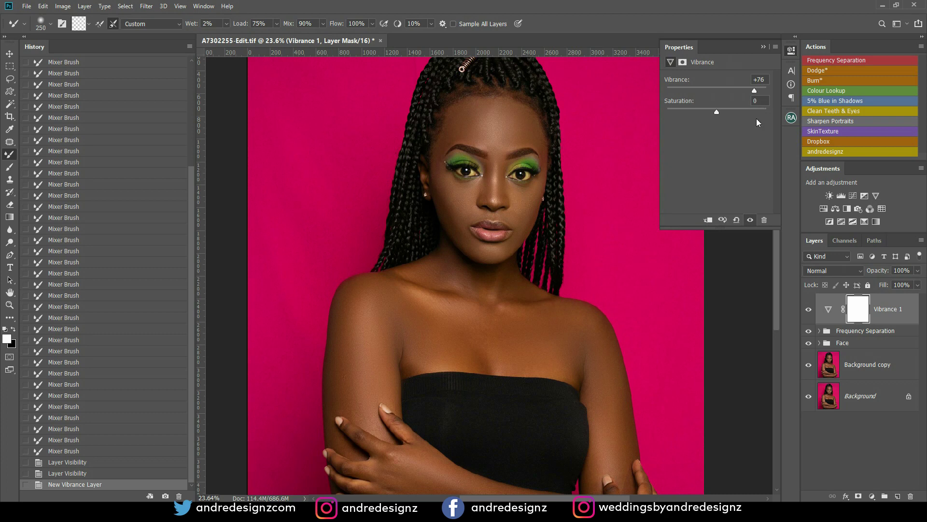
pyautogui.click(859, 310)
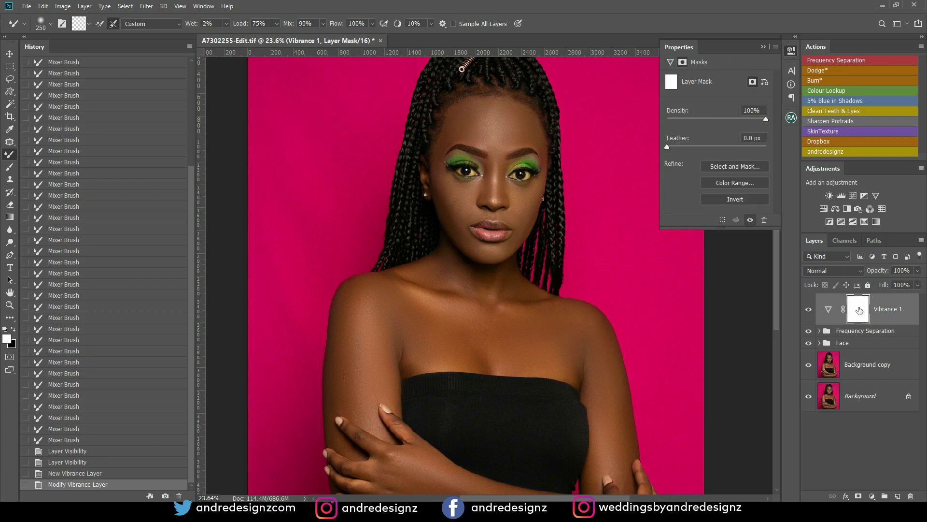
pyautogui.hotkey('ctrl', 'i')
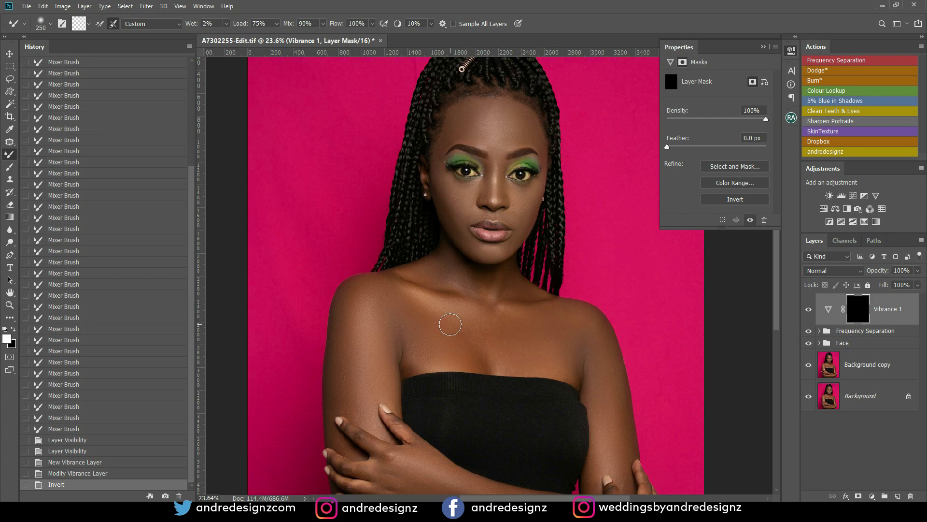
# Step: Paint white over the face and neck on the Vibrance mask with a size 500 brush at 72% flow, and set the layer opacity to 63%
pyautogui.press('b')
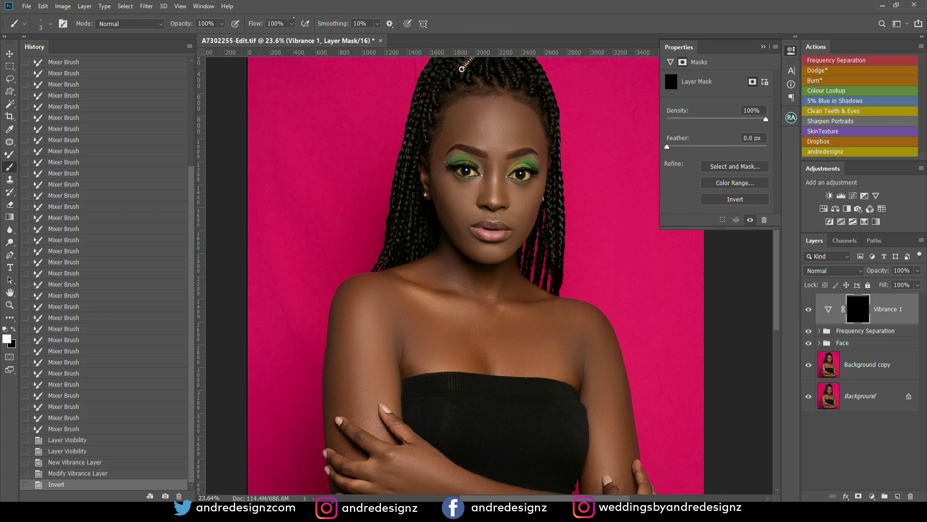
pyautogui.moveTo(291, 25); pyautogui.dragTo(278, 39)
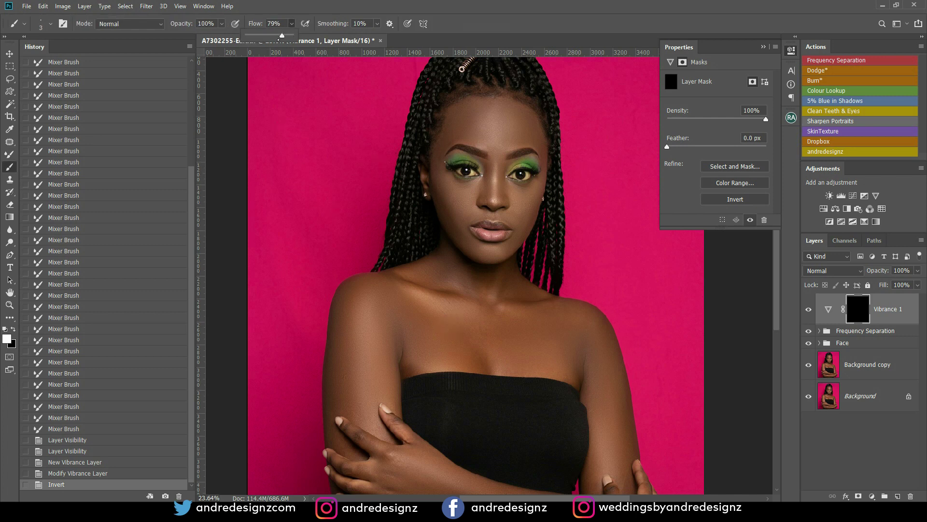
pyautogui.click(304, 16)
pyautogui.press(']')
pyautogui.press(']')
pyautogui.press(']')
pyautogui.moveTo(467, 121)
pyautogui.mouseDown()
pyautogui.moveTo(447, 141)
pyautogui.moveTo(493, 114)
pyautogui.moveTo(430, 164)
pyautogui.moveTo(490, 121)
pyautogui.moveTo(524, 139)
pyautogui.moveTo(499, 119)
pyautogui.moveTo(538, 157)
pyautogui.moveTo(488, 141)
pyautogui.moveTo(495, 218)
pyautogui.mouseUp()
pyautogui.moveTo(496, 174); pyautogui.dragTo(487, 242)
pyautogui.moveTo(466, 182)
pyautogui.mouseDown()
pyautogui.moveTo(484, 253)
pyautogui.moveTo(452, 177)
pyautogui.moveTo(481, 252)
pyautogui.mouseUp()
pyautogui.moveTo(512, 227); pyautogui.dragTo(524, 200)
pyautogui.moveTo(523, 201)
pyautogui.mouseDown()
pyautogui.moveTo(507, 262)
pyautogui.moveTo(530, 212)
pyautogui.mouseUp()
pyautogui.moveTo(469, 257)
pyautogui.mouseDown()
pyautogui.moveTo(440, 169)
pyautogui.moveTo(494, 105)
pyautogui.moveTo(532, 127)
pyautogui.moveTo(549, 211)
pyautogui.moveTo(521, 264)
pyautogui.mouseUp()
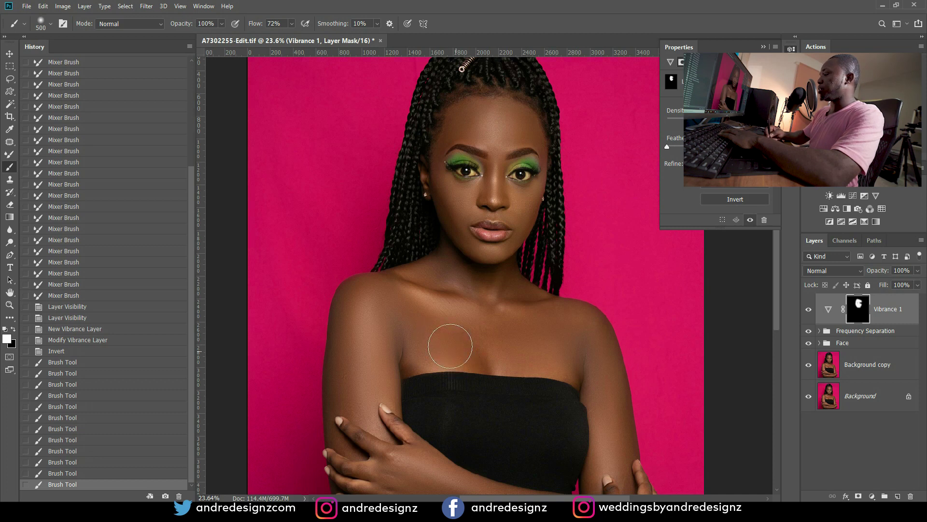
pyautogui.click(917, 270)
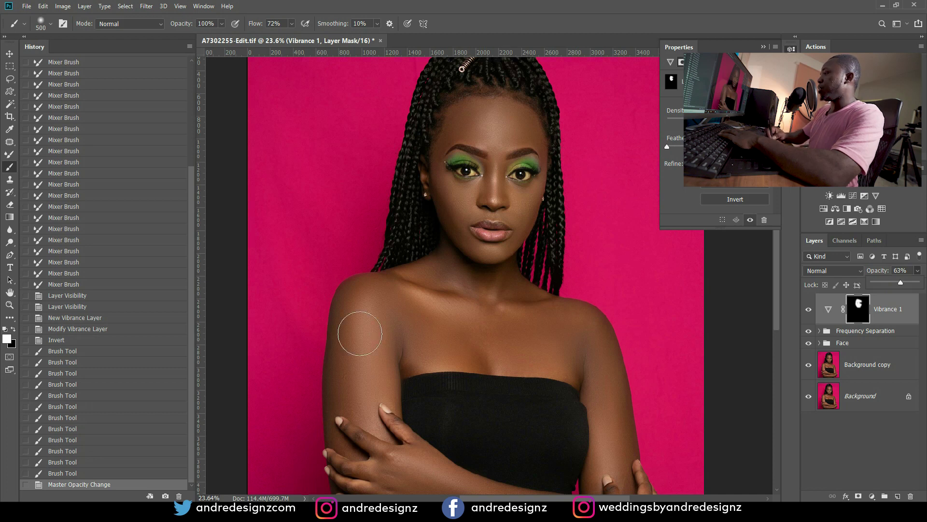
# Step: Add a second Vibrance adjustment layer with Vibrance at +45 and invert its mask to black
pyautogui.click(366, 464)
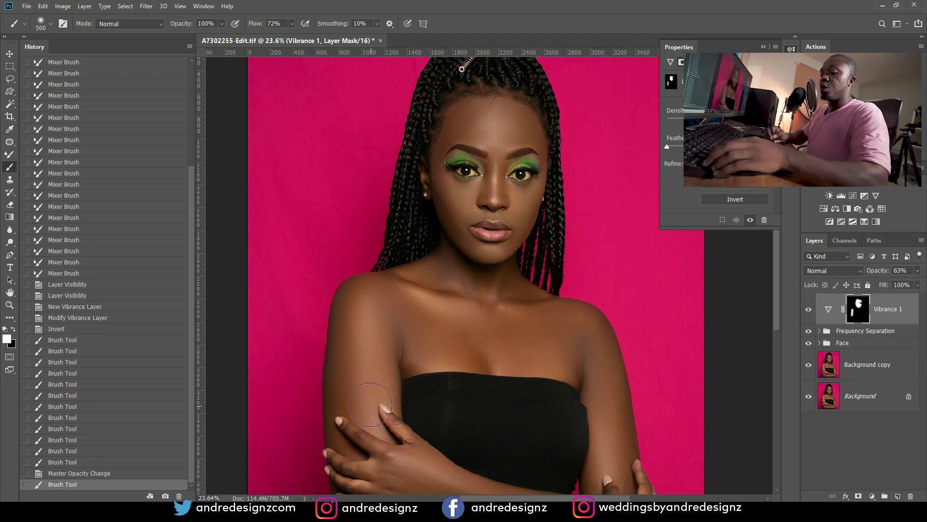
pyautogui.hotkey('ctrl', 'z')
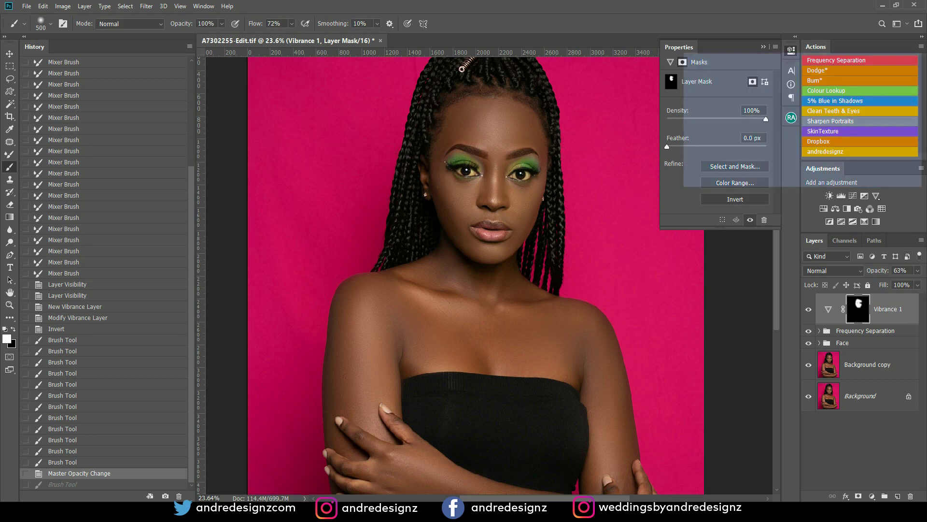
pyautogui.click(876, 195)
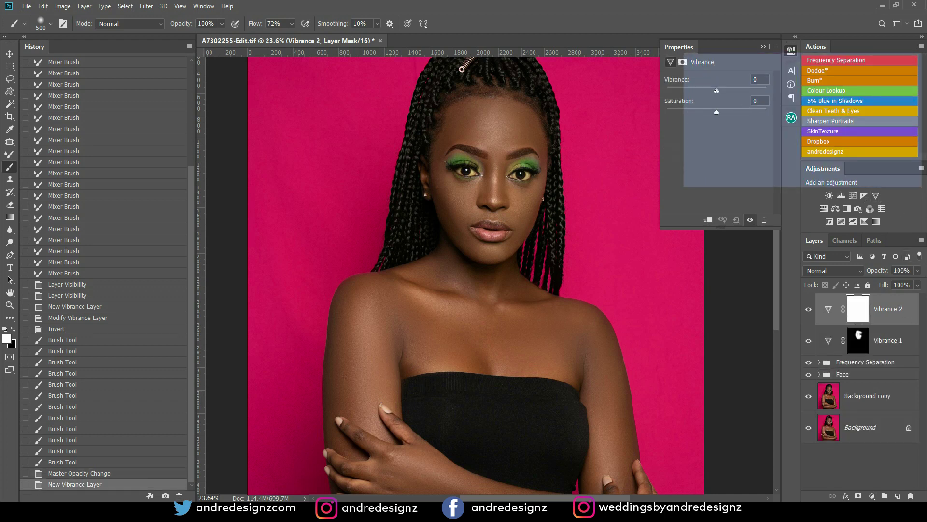
pyautogui.moveTo(717, 90); pyautogui.dragTo(732, 92)
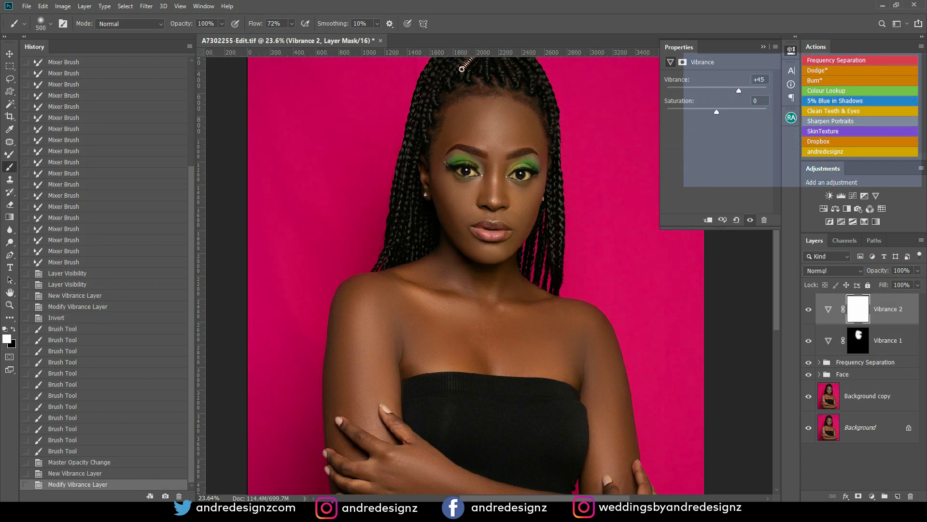
pyautogui.click(856, 309)
pyautogui.hotkey('ctrl', 'i')
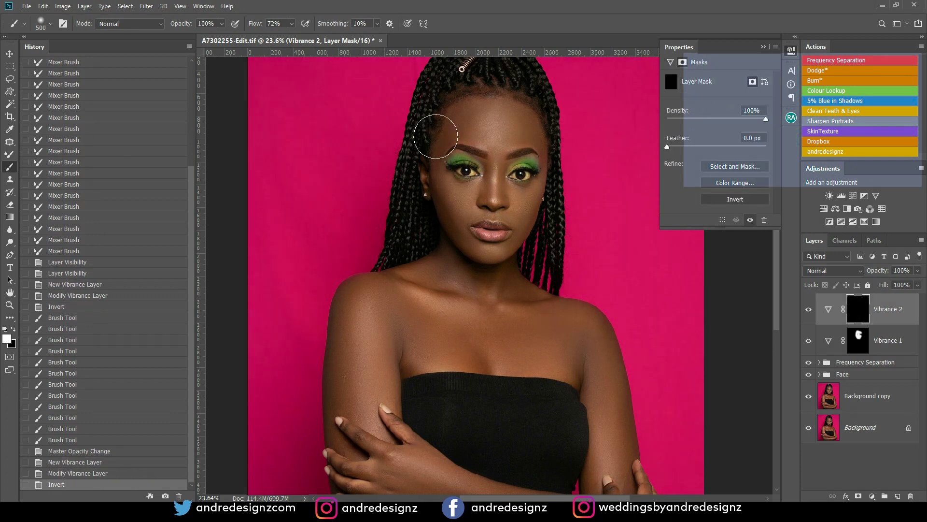
# Step: Paint white over the upper arms and chest on the Vibrance 2 mask with the size 500 brush at 72% flow
pyautogui.moveTo(364, 442)
pyautogui.mouseDown()
pyautogui.moveTo(367, 329)
pyautogui.moveTo(370, 377)
pyautogui.mouseUp()
pyautogui.moveTo(391, 445); pyautogui.dragTo(393, 425)
pyautogui.moveTo(590, 390)
pyautogui.mouseDown()
pyautogui.moveTo(615, 498)
pyautogui.moveTo(602, 342)
pyautogui.moveTo(568, 342)
pyautogui.moveTo(588, 424)
pyautogui.mouseUp()
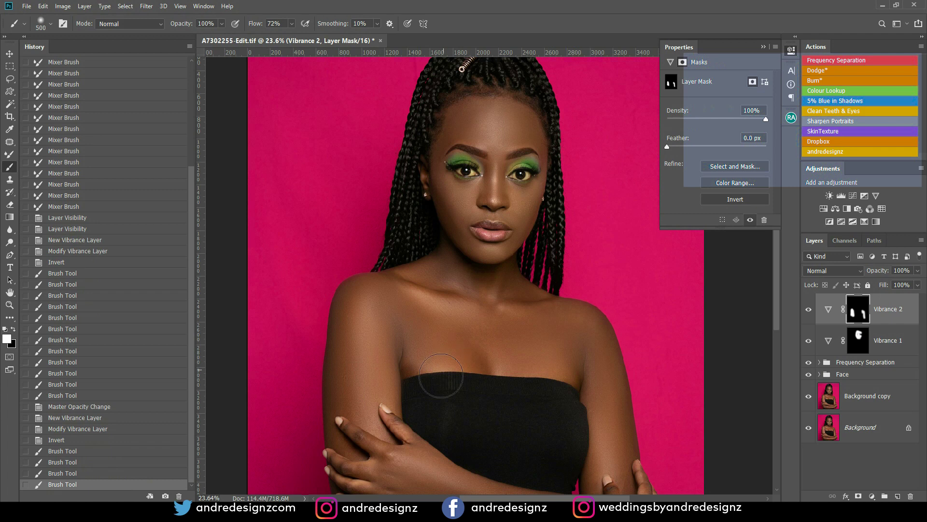
pyautogui.moveTo(574, 348)
pyautogui.mouseDown()
pyautogui.moveTo(546, 305)
pyautogui.moveTo(566, 334)
pyautogui.mouseUp()
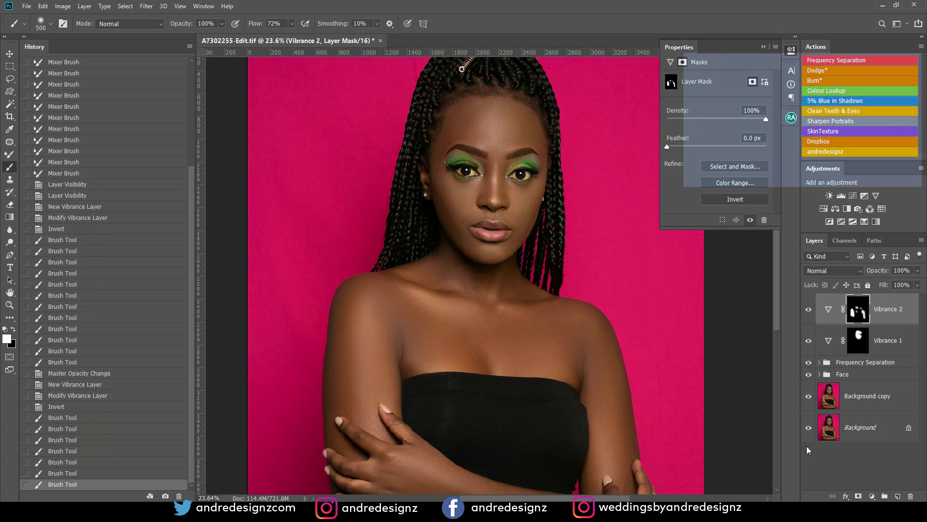
# Step: Compare the retouched portrait with the original Background layer alone and restore all layers
pyautogui.click(809, 429)
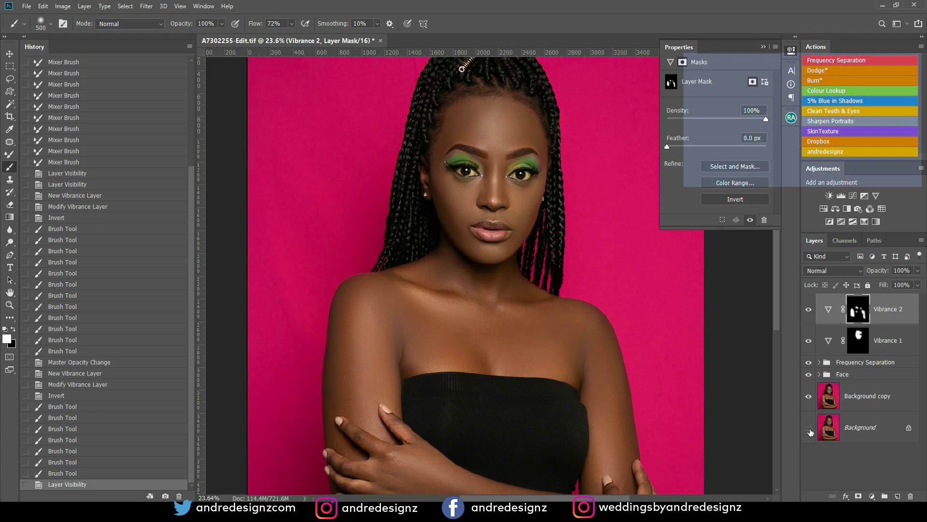
pyautogui.click(810, 428)
pyautogui.press('super')
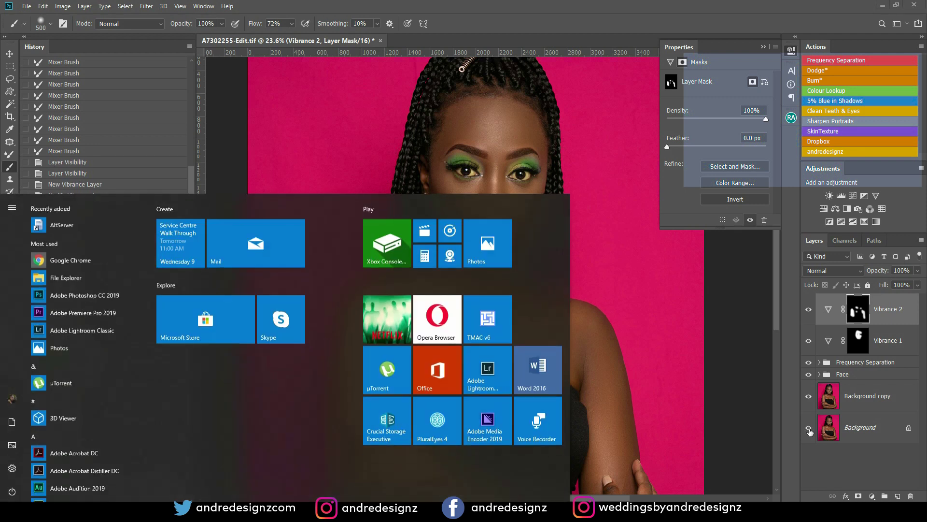
pyautogui.press('super')
pyautogui.keyDown('alt'); pyautogui.click(810, 428); pyautogui.keyUp('alt')
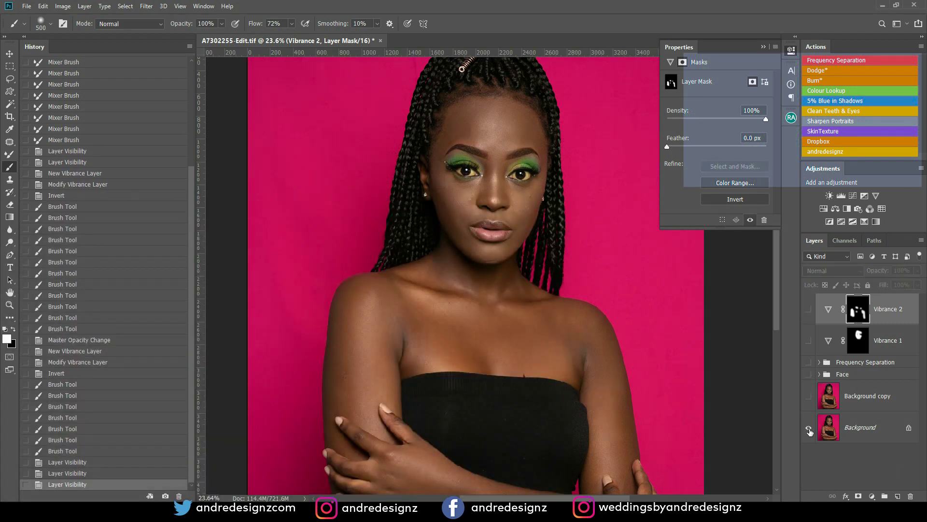
pyautogui.keyDown('alt'); pyautogui.click(810, 428); pyautogui.keyUp('alt')
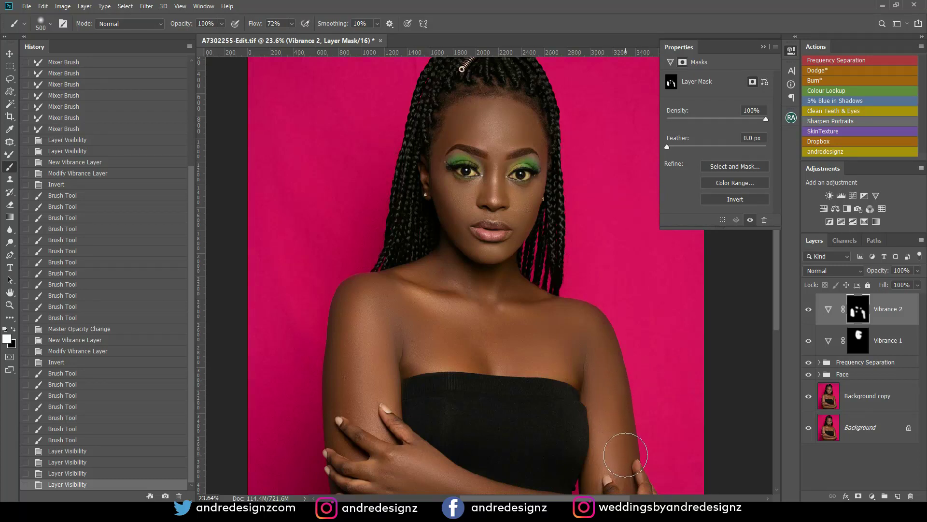
# Step: Run the Clean Teeth & Eyes action to add its black-masked group above the Vibrance layers
pyautogui.scroll(2, 512, 179)
pyautogui.scroll(5, 492, 153)
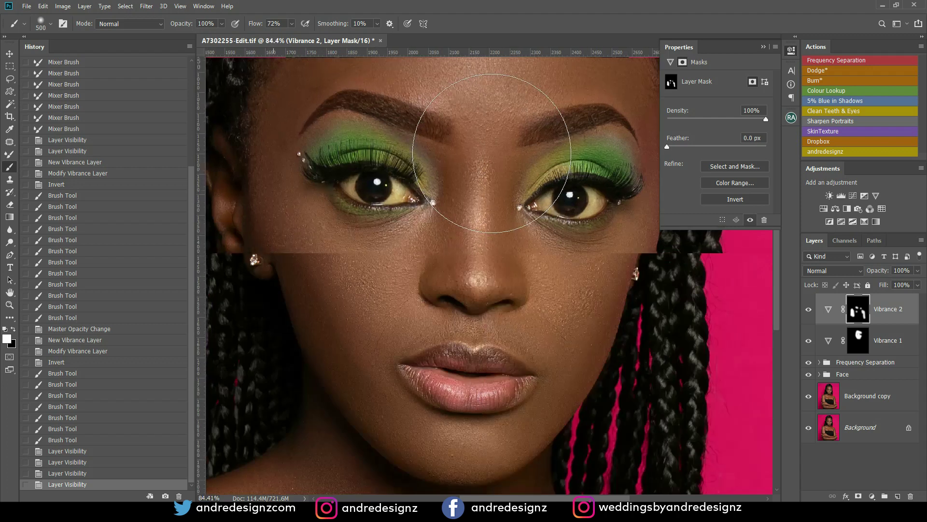
pyautogui.moveTo(504, 155); pyautogui.dragTo(487, 214)
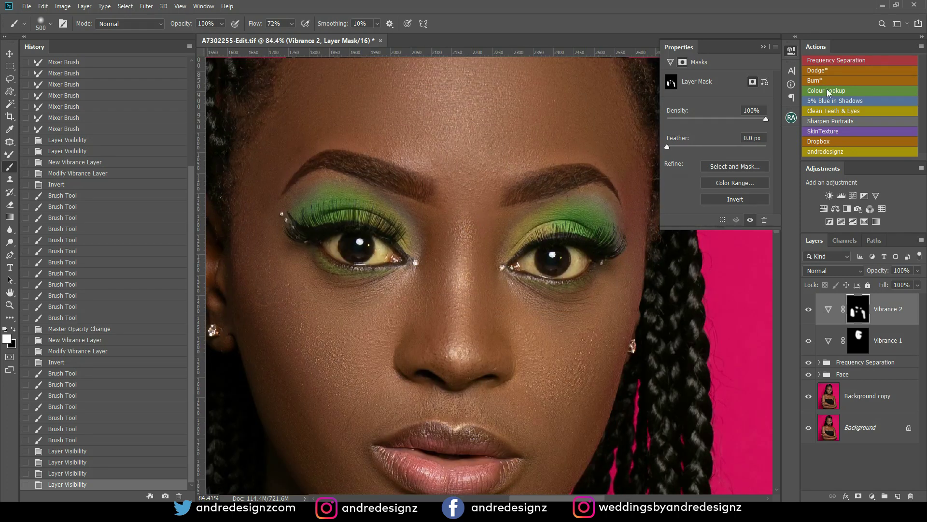
pyautogui.click(827, 111)
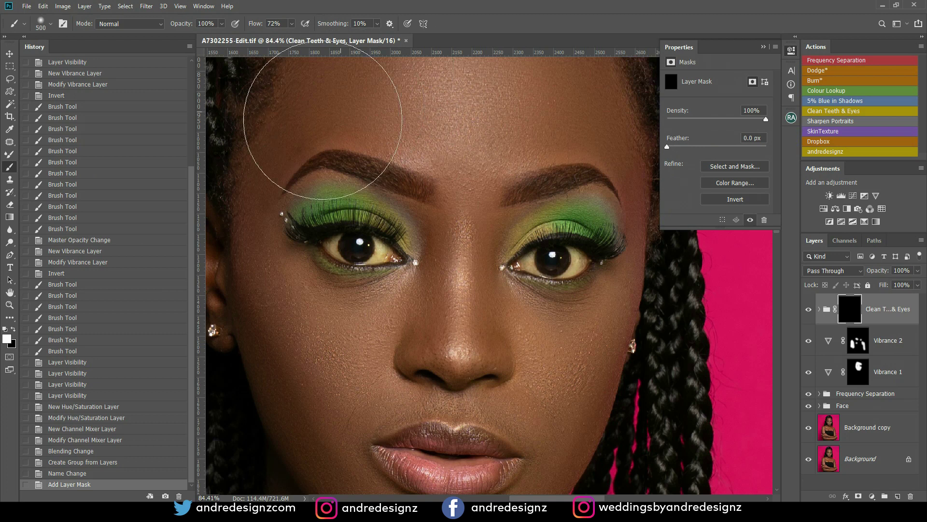
# Step: Whiten the image-left eye on the Clean Teeth & Eyes mask with a small brush at 30% flow, and set the group opacity to 55%
pyautogui.click(292, 23)
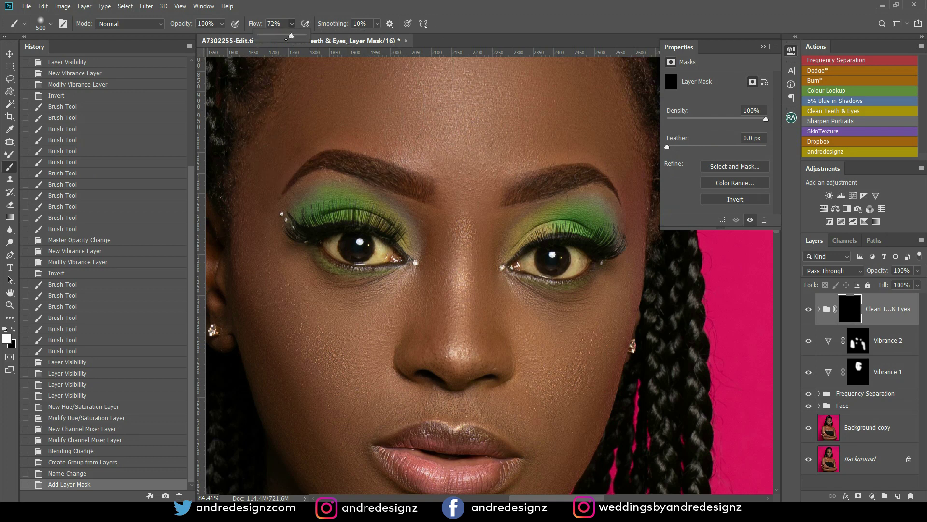
pyautogui.press('[')
pyautogui.press('[')
pyautogui.press('[')
pyautogui.press('[')
pyautogui.press('[')
pyautogui.press('[')
pyautogui.press('[')
pyautogui.press('[')
pyautogui.press('[')
pyautogui.press('[')
pyautogui.press('[')
pyautogui.press('[')
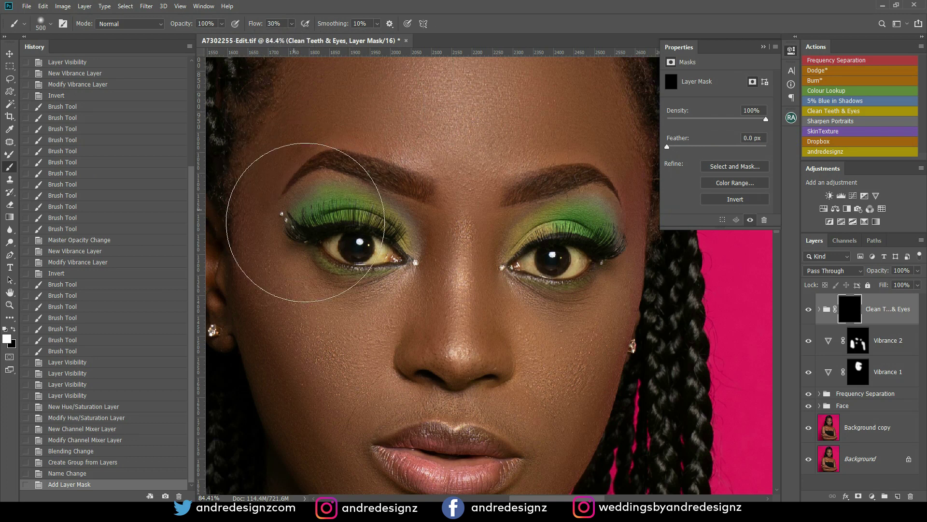
pyautogui.press('[')
pyautogui.press('[')
pyautogui.press('[')
pyautogui.press('[')
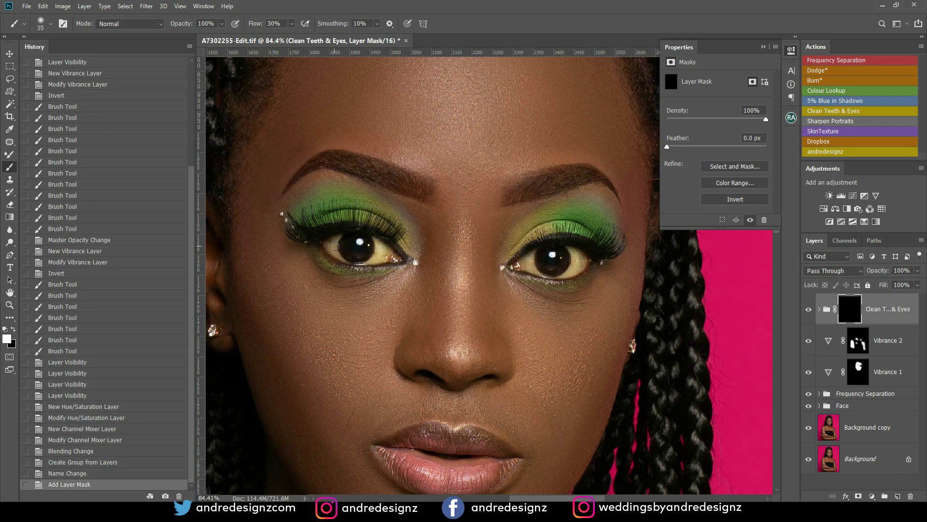
pyautogui.moveTo(331, 249)
pyautogui.mouseDown()
pyautogui.moveTo(341, 261)
pyautogui.moveTo(333, 247)
pyautogui.moveTo(348, 240)
pyautogui.moveTo(383, 254)
pyautogui.moveTo(380, 247)
pyautogui.moveTo(371, 265)
pyautogui.moveTo(385, 252)
pyautogui.mouseUp()
pyautogui.moveTo(332, 245)
pyautogui.mouseDown()
pyautogui.moveTo(358, 270)
pyautogui.moveTo(384, 268)
pyautogui.mouseUp()
pyautogui.click(915, 271)
pyautogui.moveTo(897, 282); pyautogui.dragTo(897, 282)
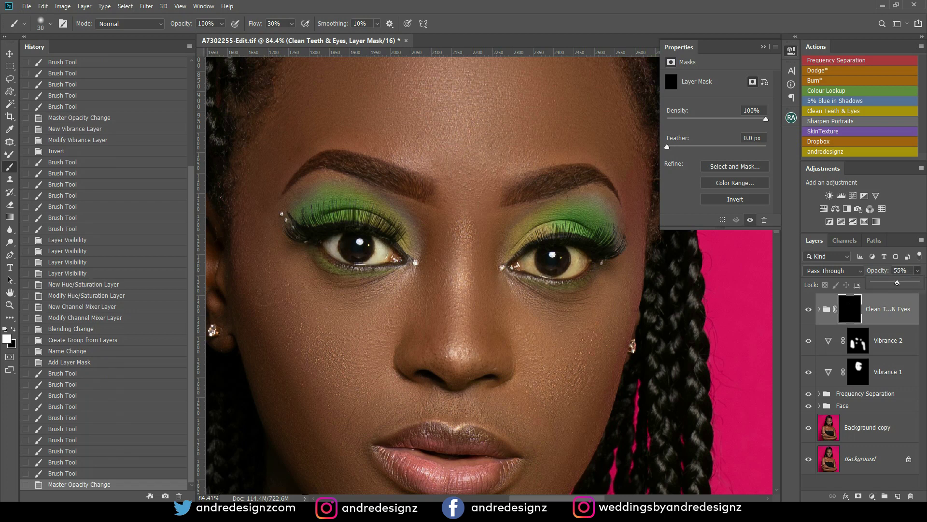
# Step: Whiten the image-right eye on the Clean Teeth & Eyes mask and touch up the inner white of the image-left eye
pyautogui.click(533, 257)
pyautogui.moveTo(568, 261); pyautogui.dragTo(565, 273)
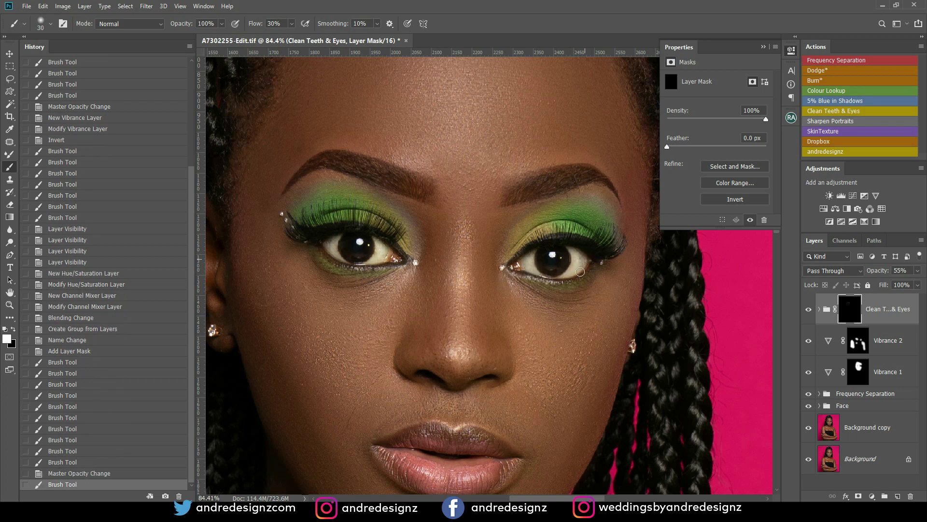
pyautogui.moveTo(580, 261); pyautogui.dragTo(578, 257)
pyautogui.moveTo(576, 256)
pyautogui.mouseDown()
pyautogui.moveTo(571, 251)
pyautogui.moveTo(552, 273)
pyautogui.mouseUp()
pyautogui.moveTo(548, 271); pyautogui.dragTo(516, 279)
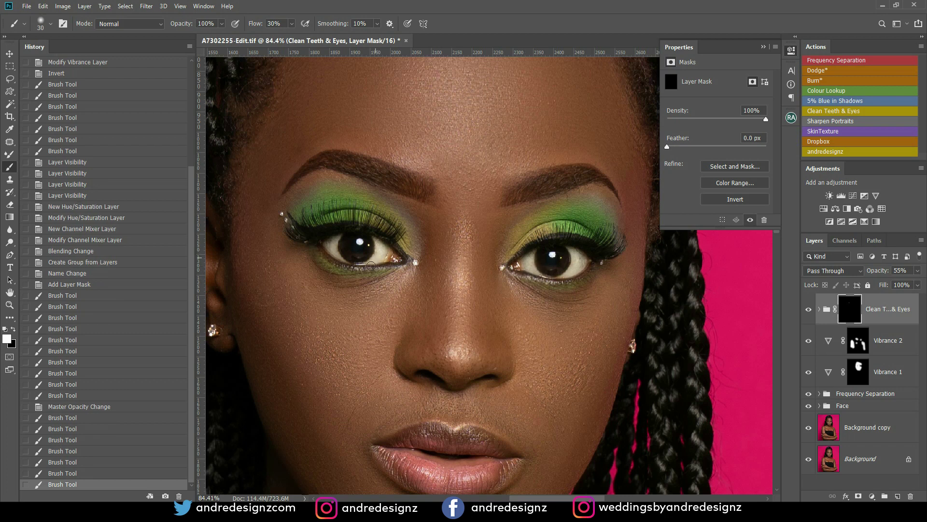
pyautogui.moveTo(378, 252); pyautogui.dragTo(377, 259)
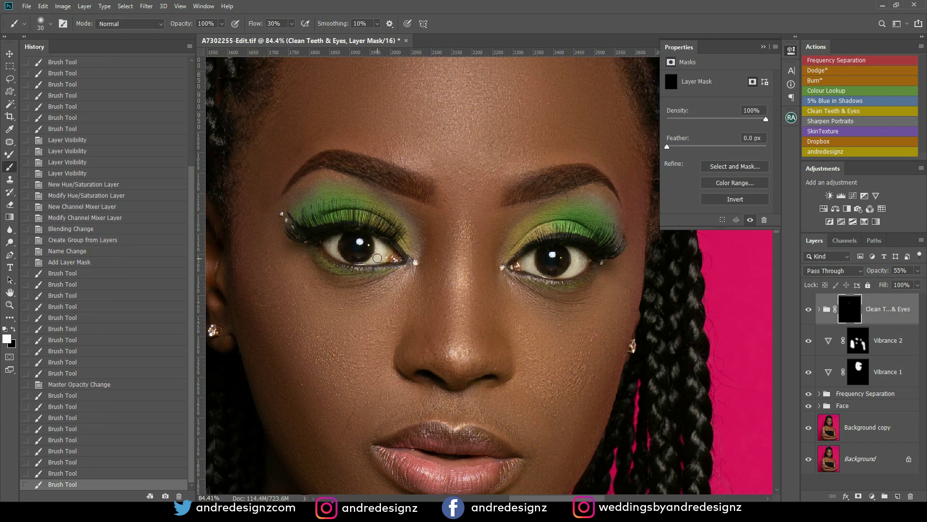
# Step: Run the Dodge* action to add a black-masked Levels layer in Screen mode on top
pyautogui.hotkey('ctrl', '0')
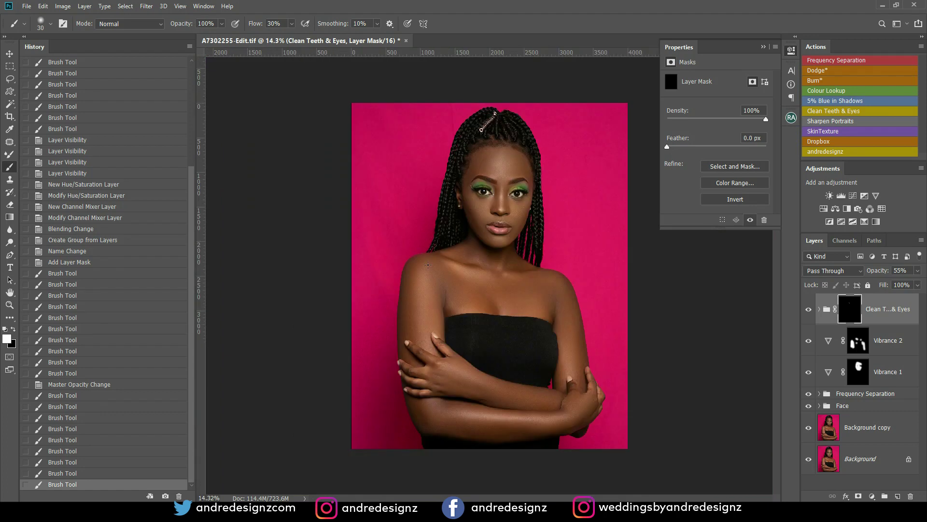
pyautogui.scroll(1, 534, 270)
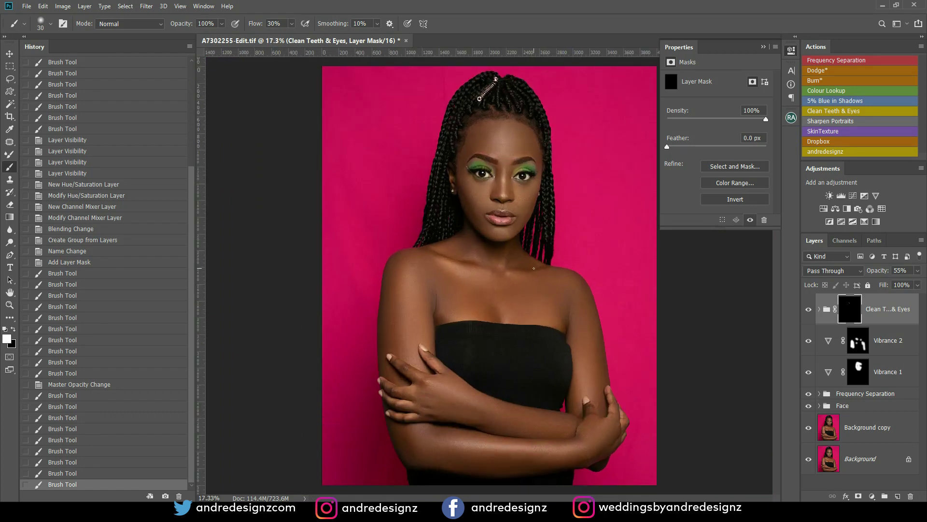
pyautogui.click(815, 70)
# Step: Dodge the nose bridge and both cheeks at 1% flow, enlarging the brush to 175, and check the Dodge* layer off and on
pyautogui.scroll(3, 525, 187)
pyautogui.moveTo(290, 25); pyautogui.dragTo(260, 42)
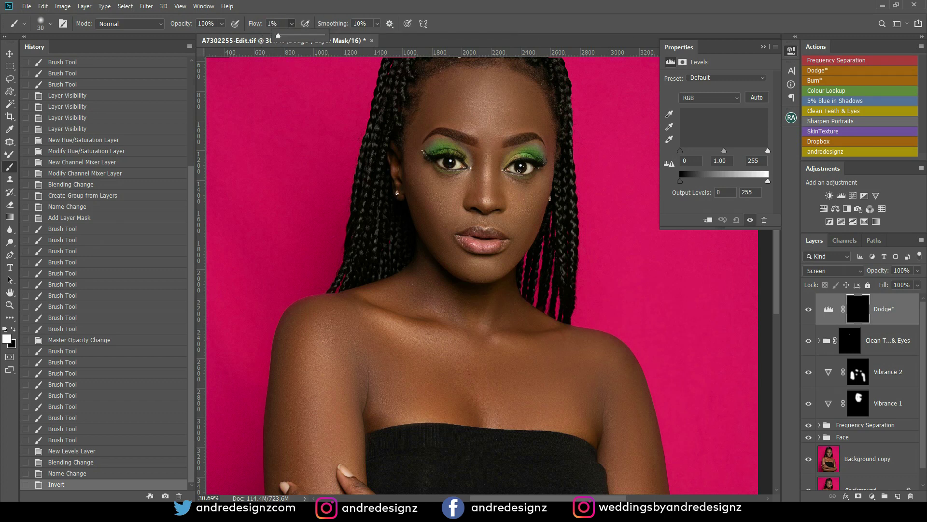
pyautogui.moveTo(489, 145); pyautogui.dragTo(490, 186)
pyautogui.press(']')
pyautogui.press(']')
pyautogui.press(']')
pyautogui.press(']')
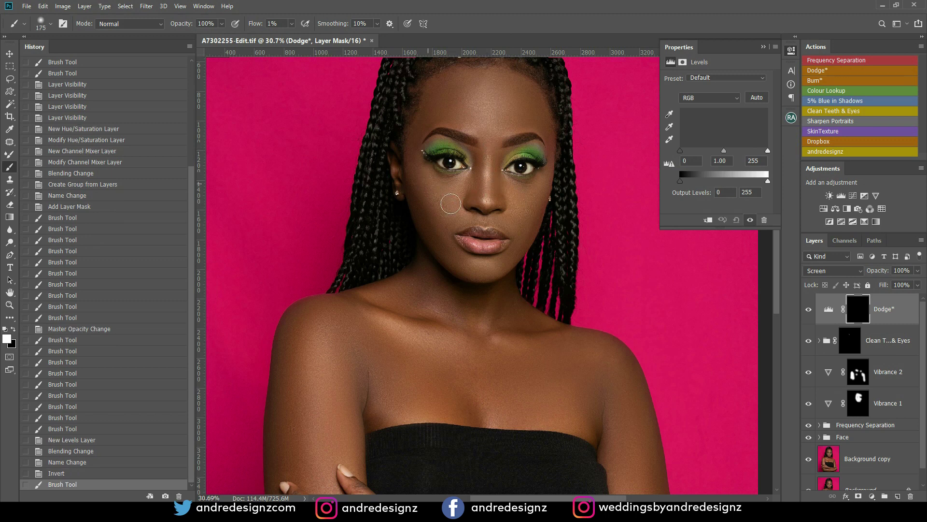
pyautogui.moveTo(452, 192)
pyautogui.mouseDown()
pyautogui.moveTo(434, 190)
pyautogui.moveTo(450, 215)
pyautogui.mouseUp()
pyautogui.moveTo(524, 199)
pyautogui.mouseDown()
pyautogui.moveTo(527, 217)
pyautogui.moveTo(518, 189)
pyautogui.moveTo(540, 183)
pyautogui.moveTo(528, 206)
pyautogui.mouseUp()
pyautogui.click(809, 309)
pyautogui.click(808, 309)
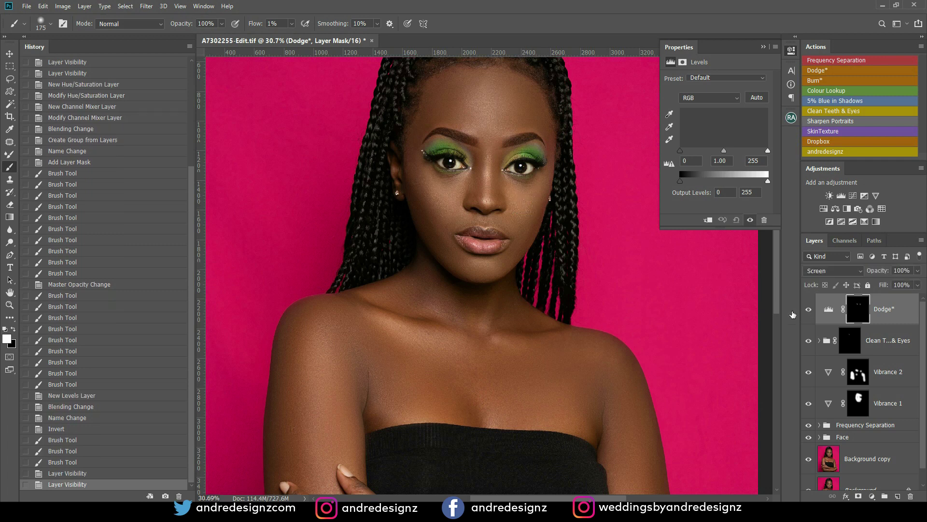
# Step: Dodge the chin and, with the brush enlarged to 250, the centre of the forehead on the Dodge* mask
pyautogui.moveTo(484, 270); pyautogui.dragTo(459, 265)
pyautogui.press(']')
pyautogui.press(']')
pyautogui.moveTo(498, 104)
pyautogui.mouseDown()
pyautogui.moveTo(480, 85)
pyautogui.moveTo(497, 96)
pyautogui.moveTo(493, 90)
pyautogui.moveTo(474, 106)
pyautogui.moveTo(493, 78)
pyautogui.moveTo(508, 117)
pyautogui.moveTo(502, 105)
pyautogui.moveTo(483, 118)
pyautogui.moveTo(493, 112)
pyautogui.moveTo(477, 108)
pyautogui.moveTo(496, 123)
pyautogui.mouseUp()
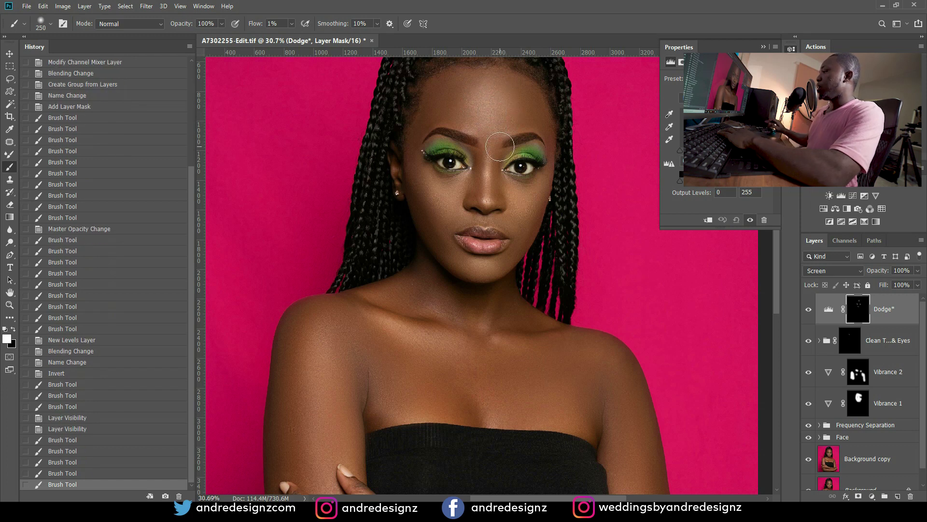
# Step: Compare the whole portrait with the Dodge* layer hidden and shown
pyautogui.scroll(-3, 499, 147)
pyautogui.scroll(1, 483, 193)
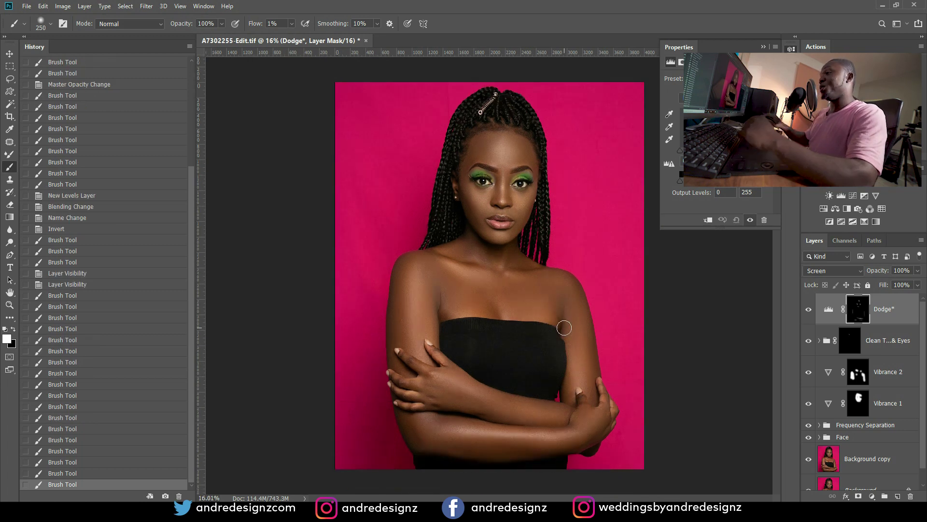
pyautogui.scroll(2, 560, 338)
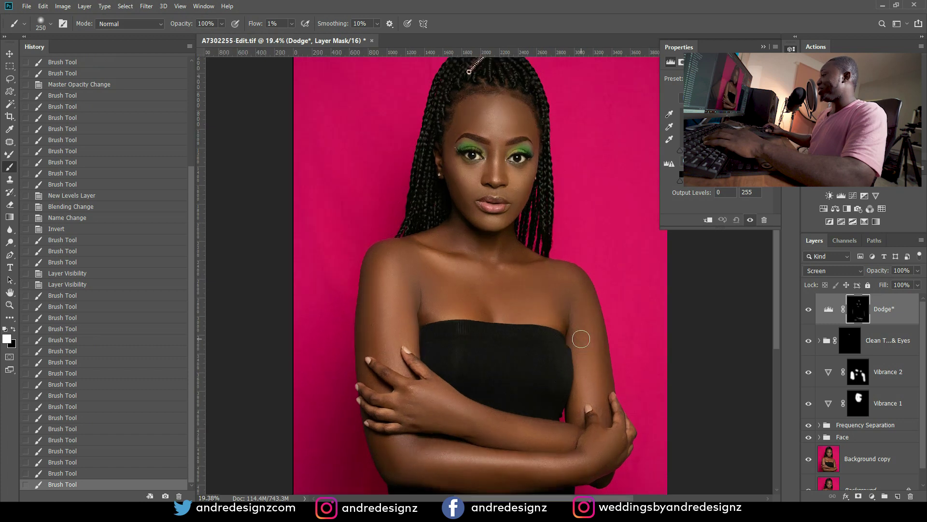
pyautogui.click(808, 309)
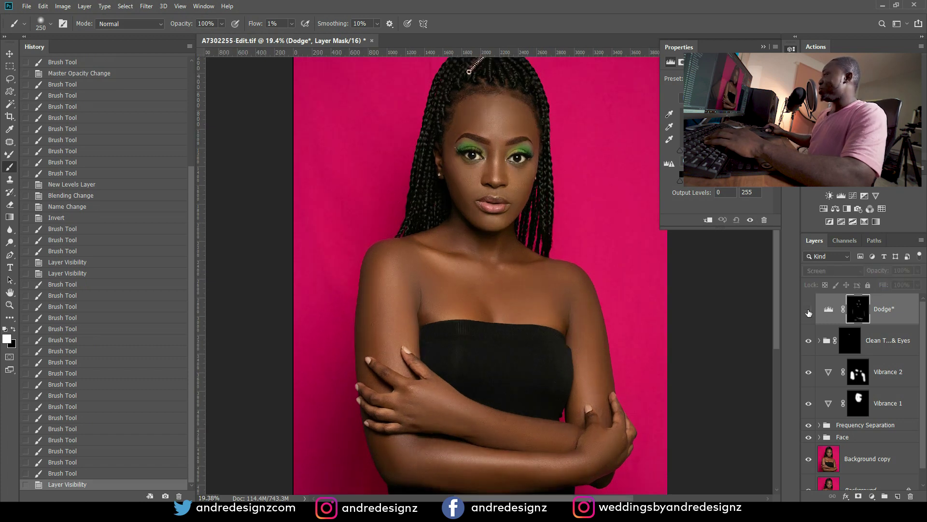
pyautogui.click(809, 311)
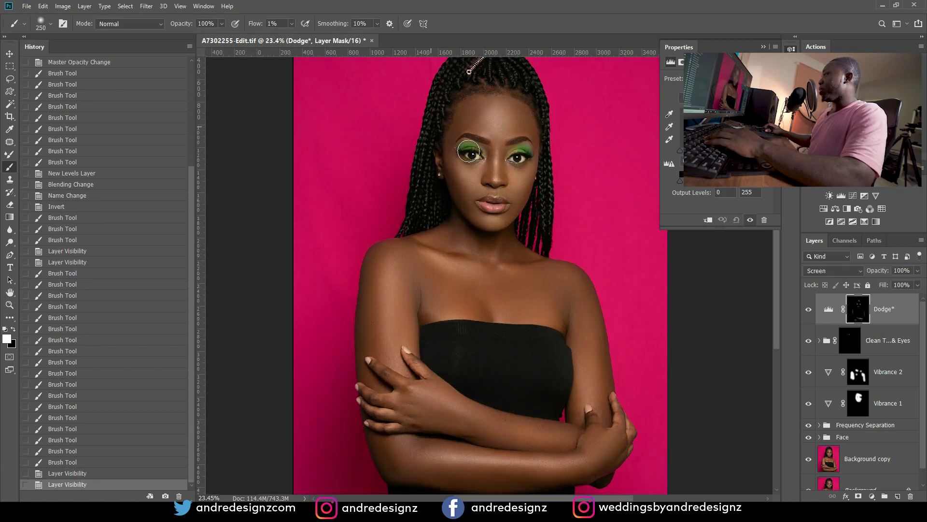
# Step: Patch rough skin texture on the outer cheek below the eye on the frequency separation High* layer
pyautogui.scroll(3, 475, 151)
pyautogui.scroll(3, 475, 151)
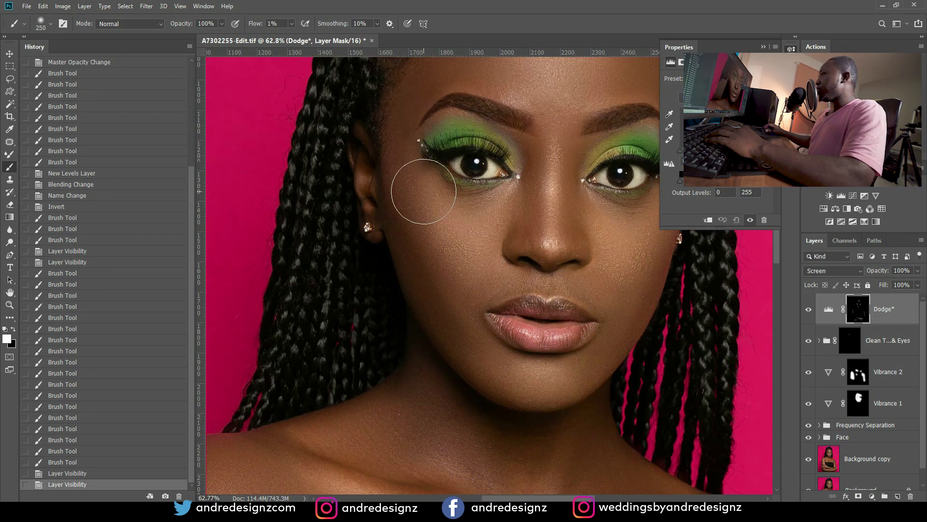
pyautogui.scroll(3, 420, 193)
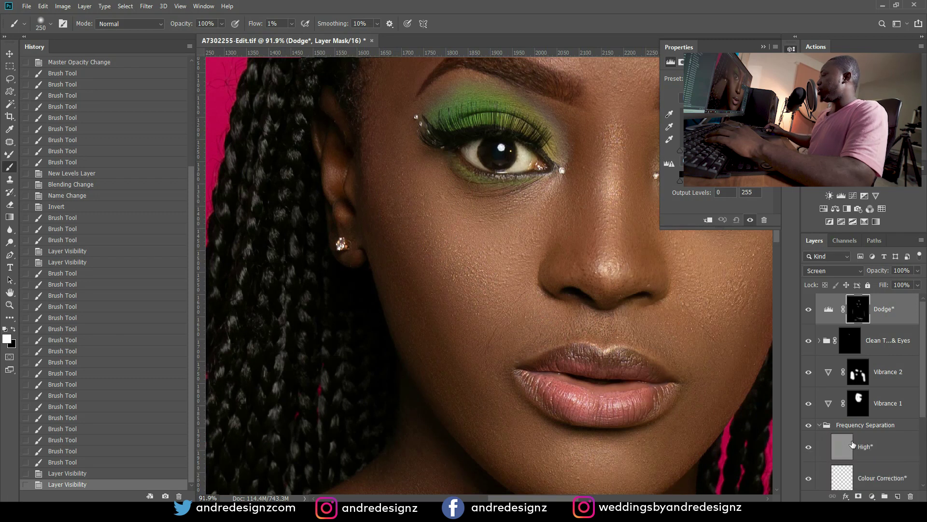
pyautogui.scroll(-3, 886, 440)
pyautogui.click(854, 352)
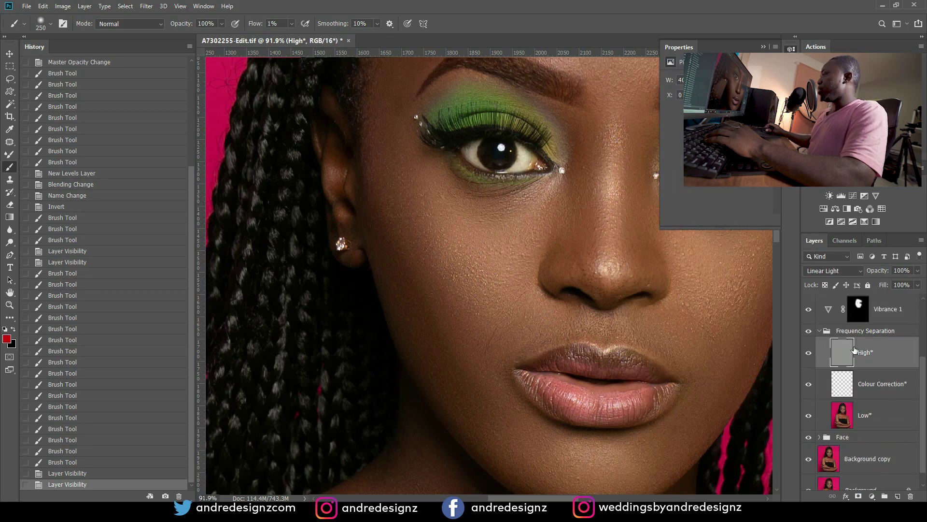
pyautogui.press('j')
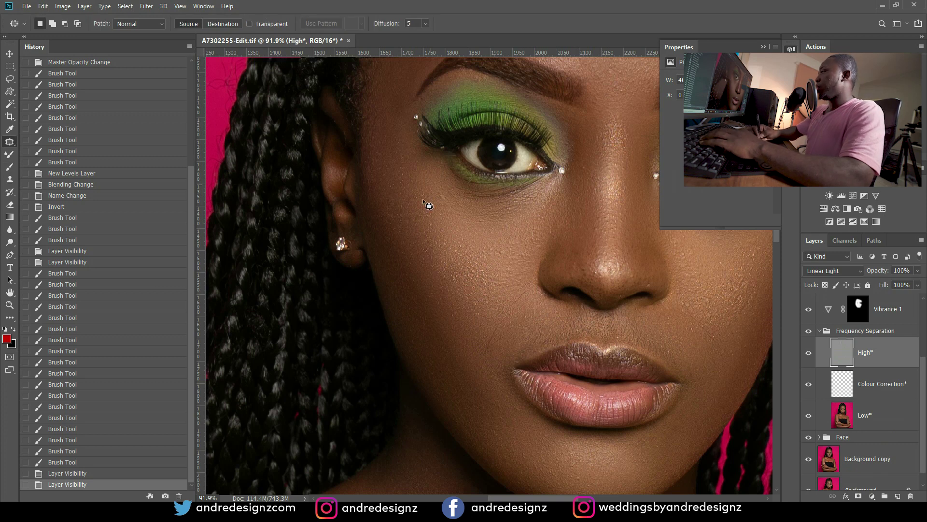
pyautogui.moveTo(392, 225)
pyautogui.mouseDown()
pyautogui.moveTo(412, 201)
pyautogui.moveTo(410, 243)
pyautogui.mouseUp()
pyautogui.hotkey('ctrl', 'd')
pyautogui.moveTo(405, 190); pyautogui.dragTo(407, 193)
pyautogui.moveTo(402, 195)
pyautogui.mouseDown()
pyautogui.moveTo(405, 209)
pyautogui.moveTo(435, 207)
pyautogui.moveTo(456, 257)
pyautogui.moveTo(451, 289)
pyautogui.mouseUp()
pyautogui.moveTo(458, 287); pyautogui.dragTo(476, 268)
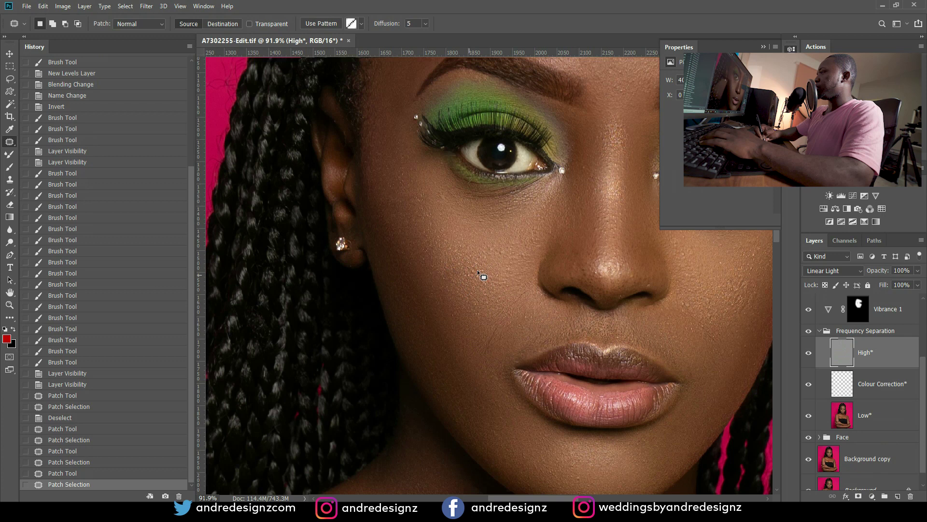
# Step: Patch the remaining texture spots on the inner cheek beside the nose and on the chin, still on High*
pyautogui.moveTo(484, 267); pyautogui.dragTo(484, 269)
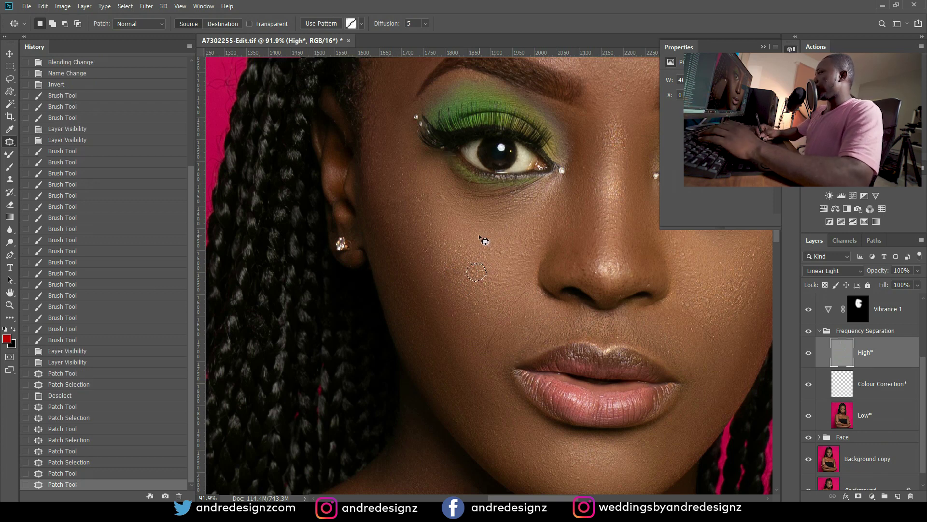
pyautogui.moveTo(485, 274)
pyautogui.mouseDown()
pyautogui.moveTo(489, 286)
pyautogui.moveTo(511, 269)
pyautogui.mouseUp()
pyautogui.moveTo(508, 264); pyautogui.dragTo(511, 273)
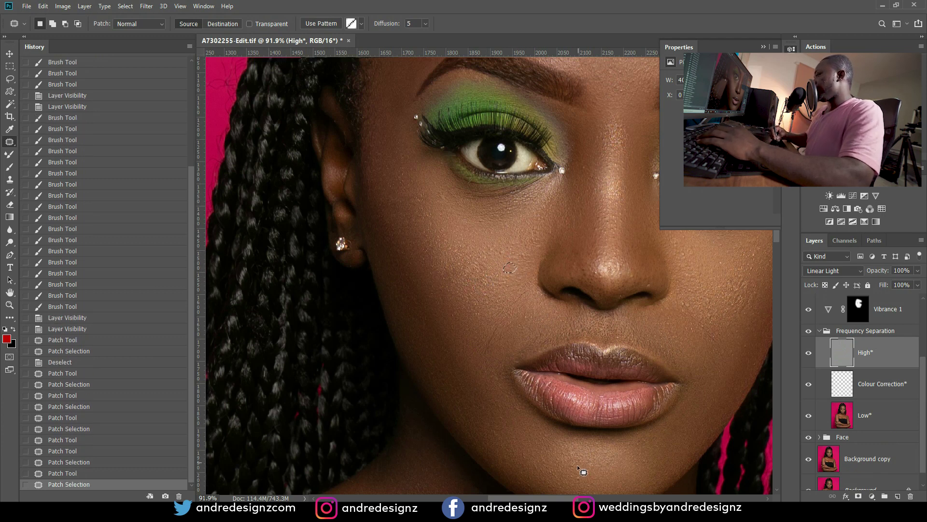
pyautogui.moveTo(580, 480)
pyautogui.mouseDown()
pyautogui.moveTo(574, 474)
pyautogui.moveTo(594, 482)
pyautogui.mouseUp()
pyautogui.moveTo(594, 482); pyautogui.dragTo(595, 475)
# Step: Paint a skin tone sampled from the chest across the upper chest on the Colour Correction* layer at 1% flow
pyautogui.scroll(-2, 425, 338)
pyautogui.scroll(-10, 430, 294)
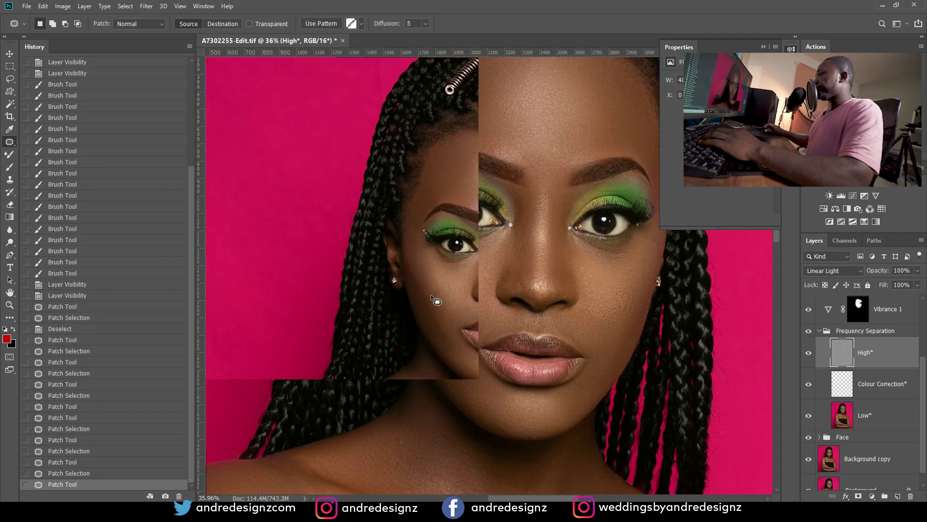
pyautogui.scroll(-4, 476, 257)
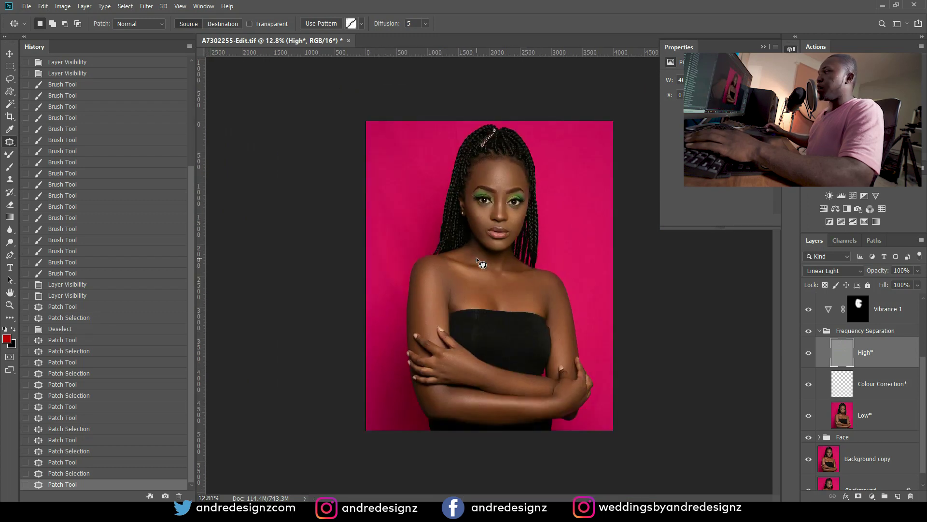
pyautogui.scroll(5, 477, 253)
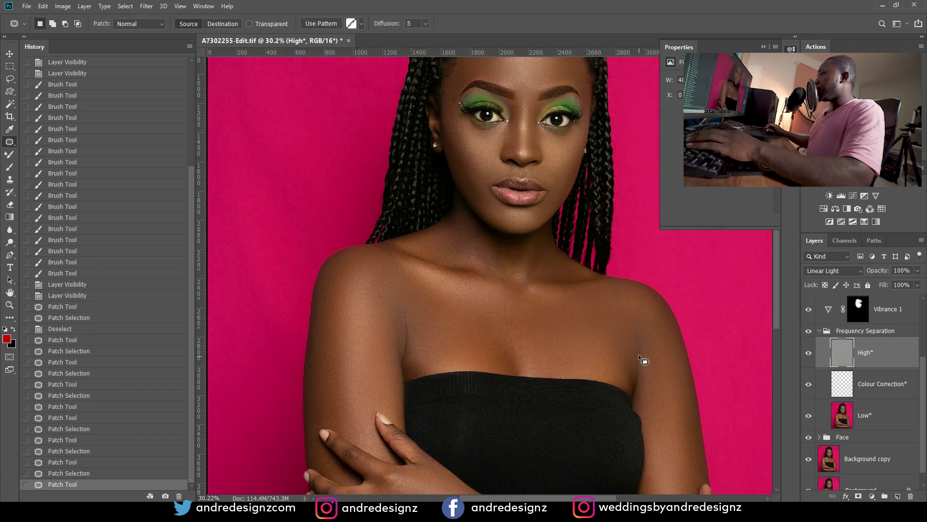
pyautogui.click(874, 385)
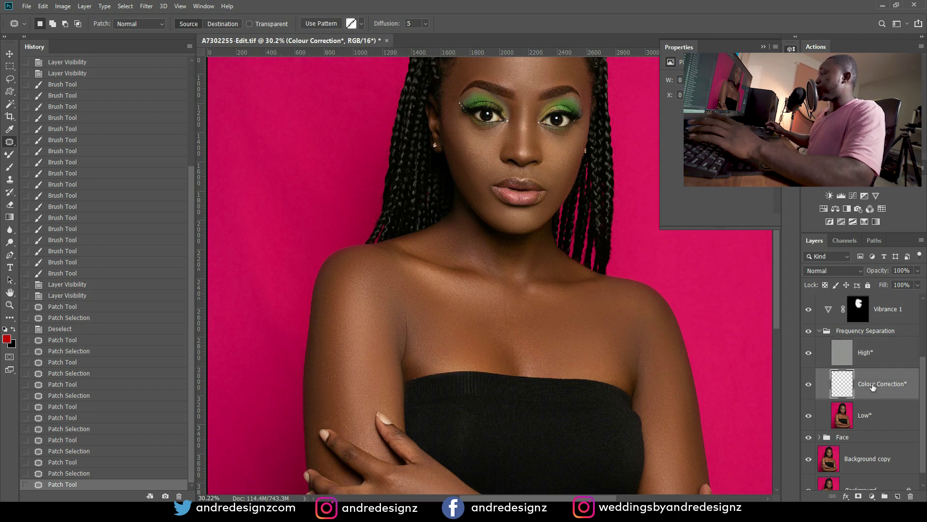
pyautogui.scroll(3, 878, 384)
pyautogui.scroll(-3, 878, 383)
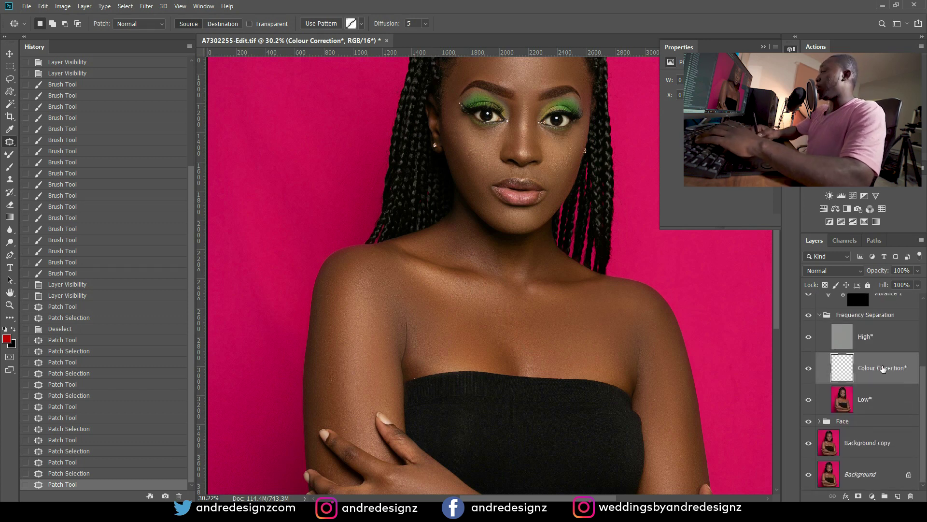
pyautogui.press('b')
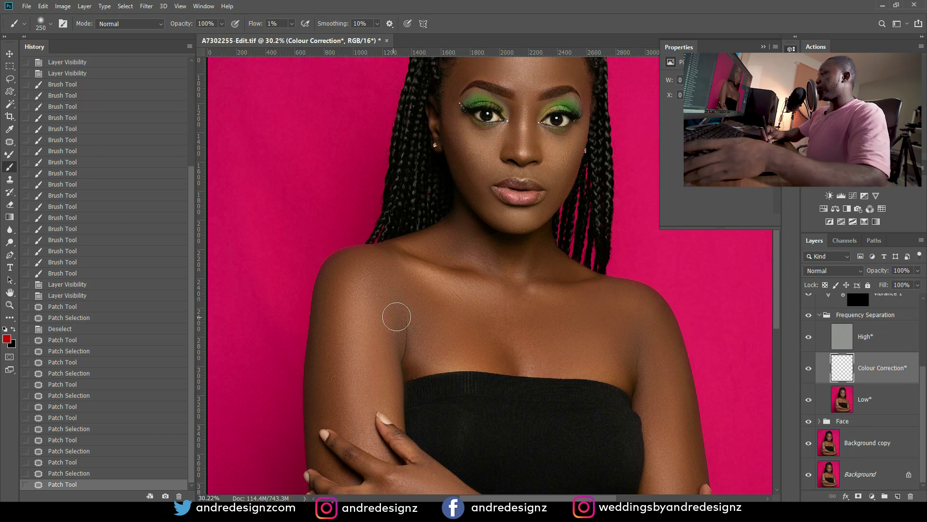
pyautogui.press('alt')
pyautogui.keyDown('alt'); pyautogui.click(464, 346); pyautogui.keyUp('alt')
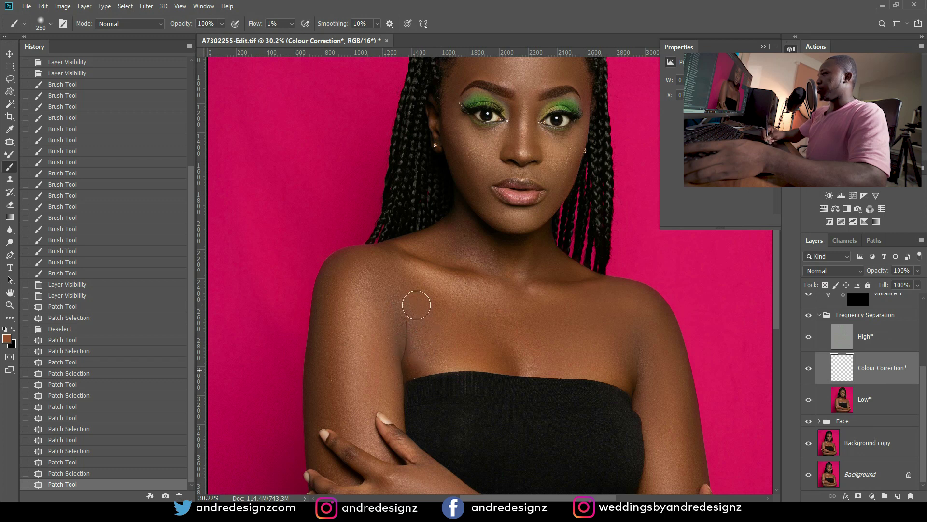
pyautogui.moveTo(445, 357)
pyautogui.mouseDown()
pyautogui.moveTo(425, 345)
pyautogui.moveTo(415, 353)
pyautogui.moveTo(504, 353)
pyautogui.mouseUp()
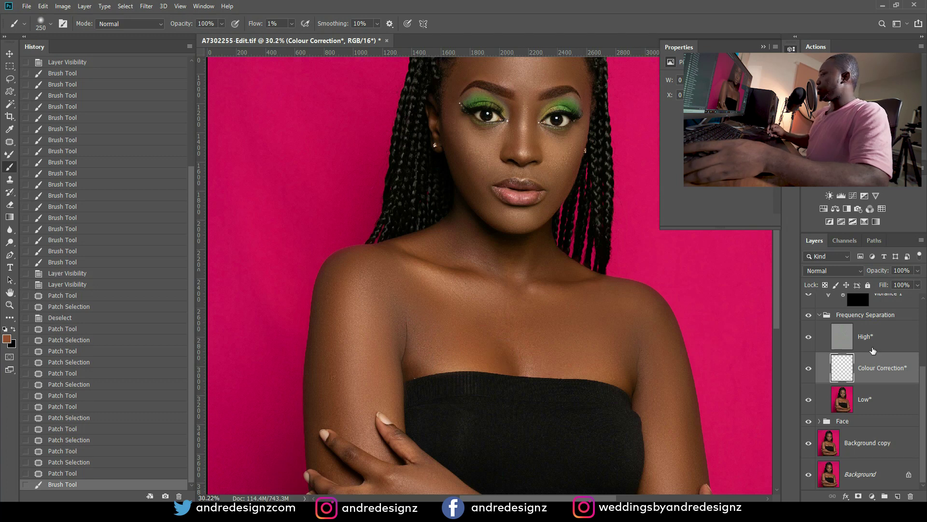
# Step: Compare the chest skin tone repeatedly with the Colour Correction* layer hidden and shown
pyautogui.click(808, 369)
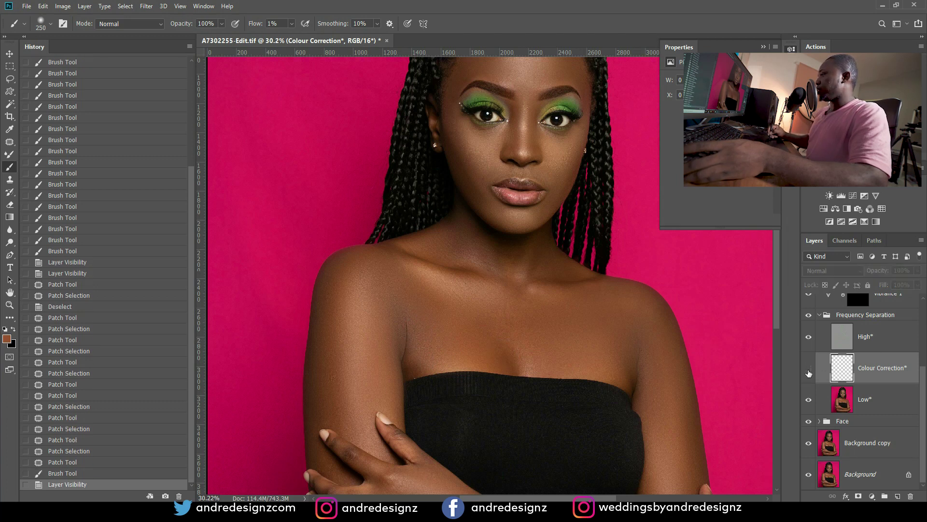
pyautogui.click(809, 369)
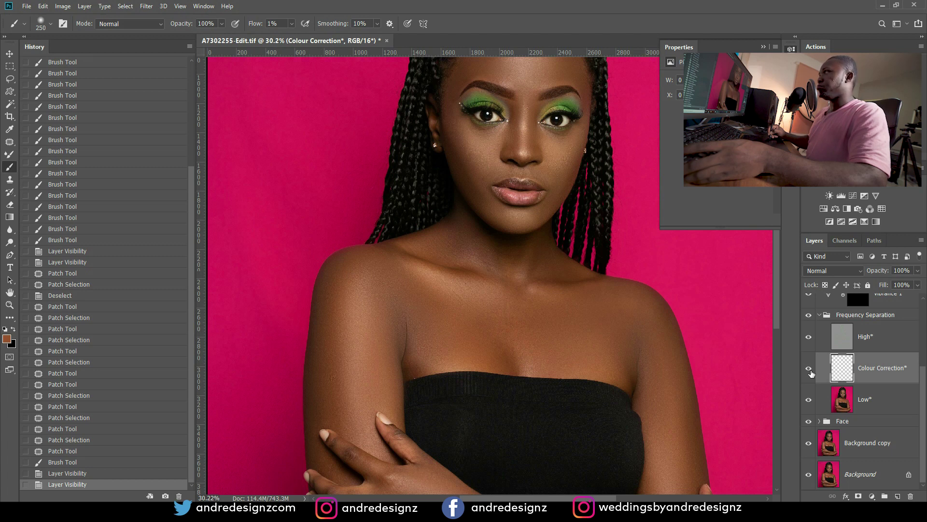
pyautogui.click(810, 370)
pyautogui.click(810, 371)
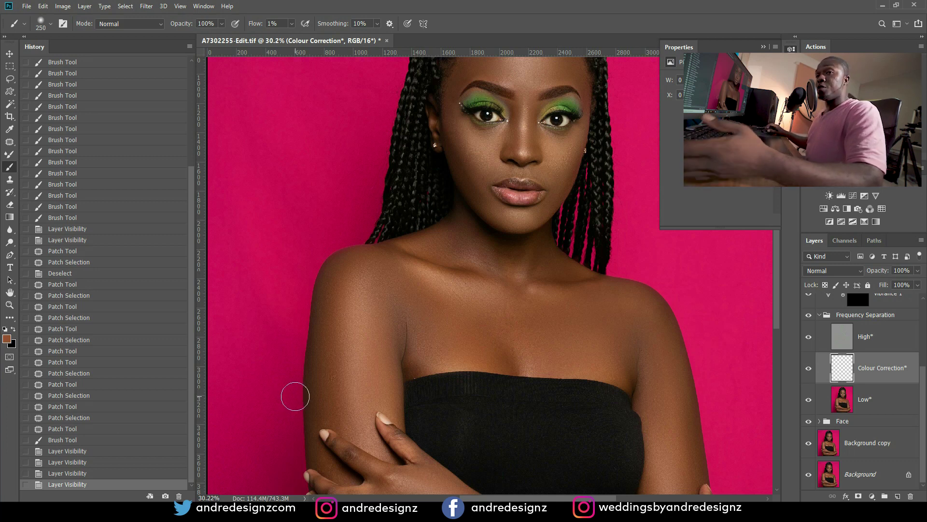
pyautogui.click(809, 369)
pyautogui.click(809, 369)
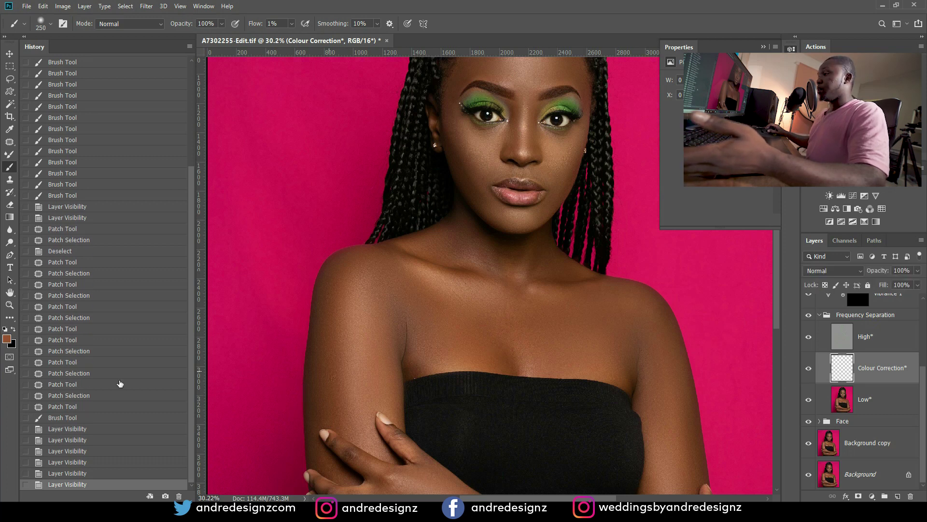
pyautogui.click(61, 418)
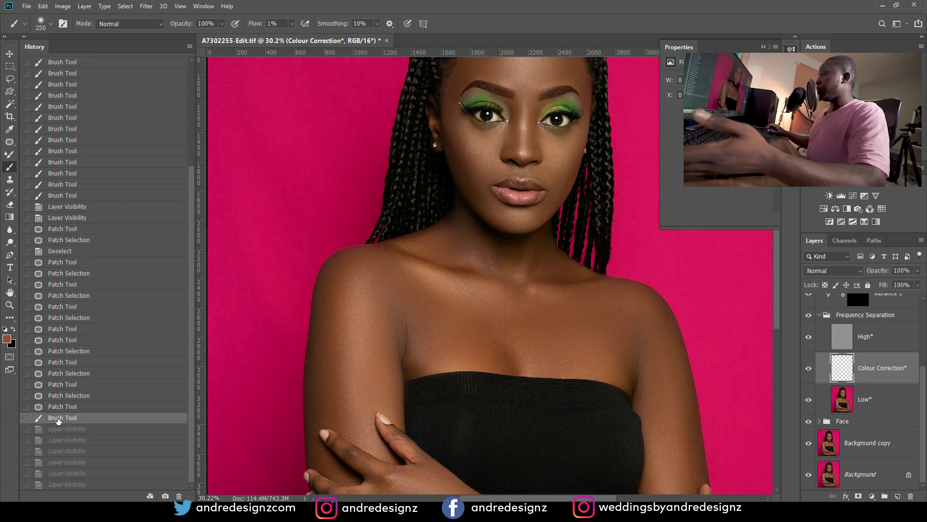
pyautogui.click(809, 369)
pyautogui.click(809, 369)
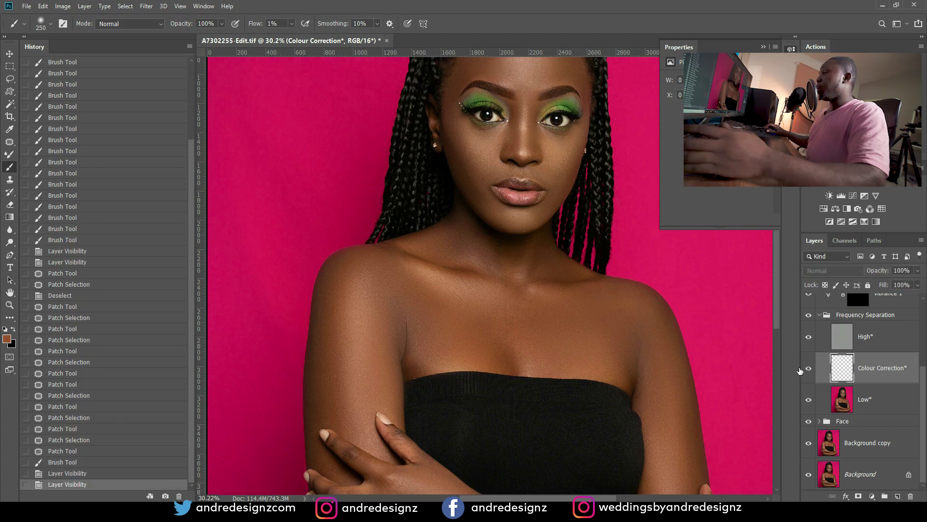
# Step: Save the layered portrait and close Photoshop to switch to Lightroom Classic
pyautogui.click(26, 6)
pyautogui.click(47, 107)
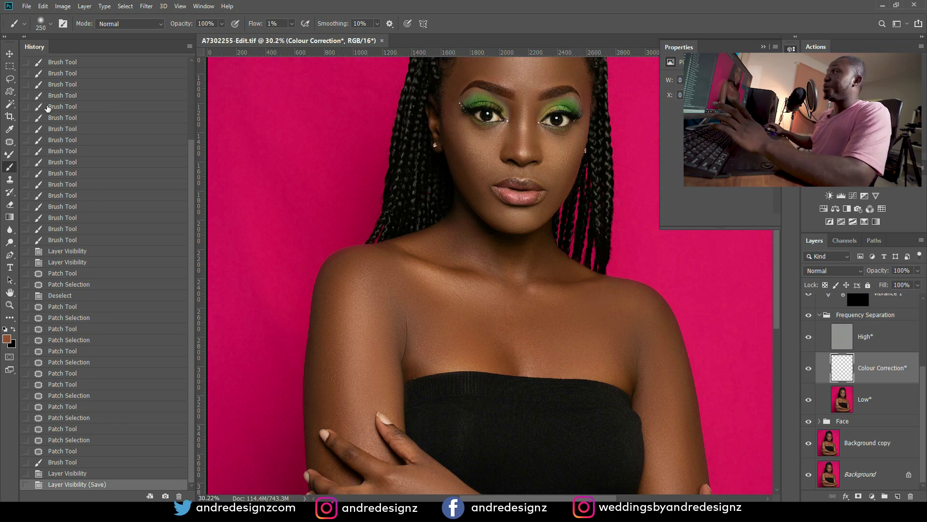
pyautogui.click(916, 6)
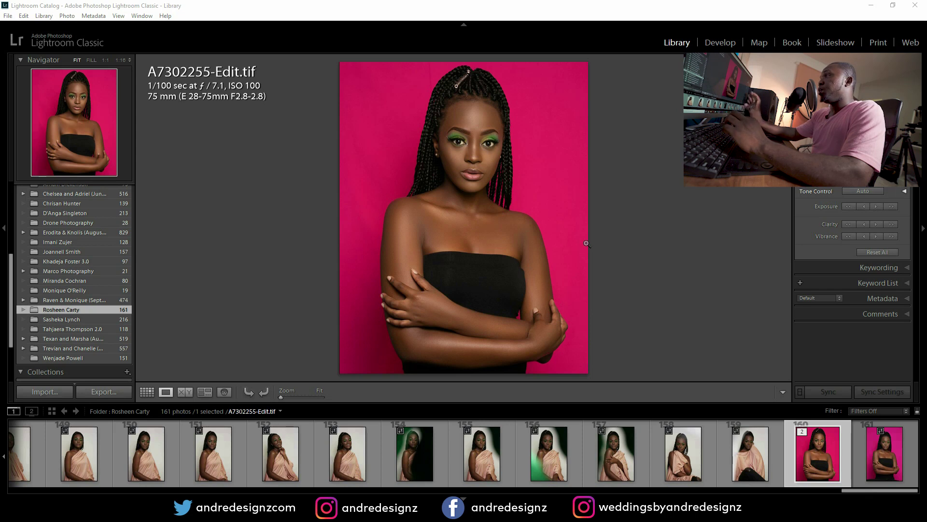
# Step: Open A7302255-Edit.tif in Adobe Photoshop CC 2019 as a copy with Lightroom adjustments and collapse the Properties panel
pyautogui.hotkey('ctrl', 'e')
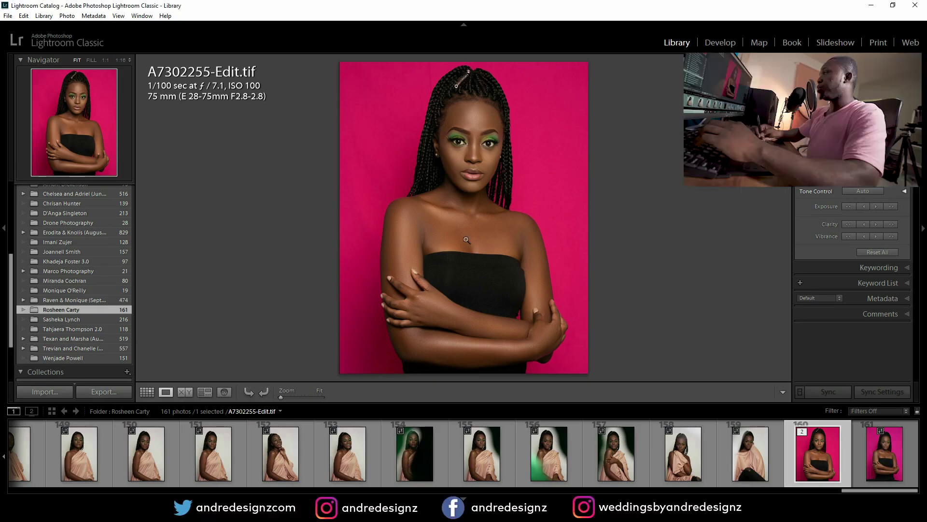
pyautogui.rightClick(460, 141)
pyautogui.moveTo(522, 234)
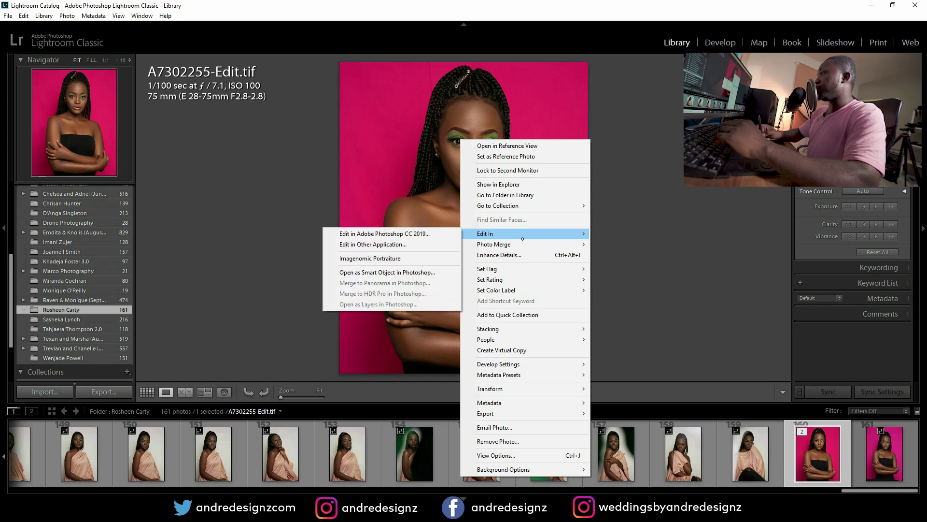
pyautogui.click(451, 234)
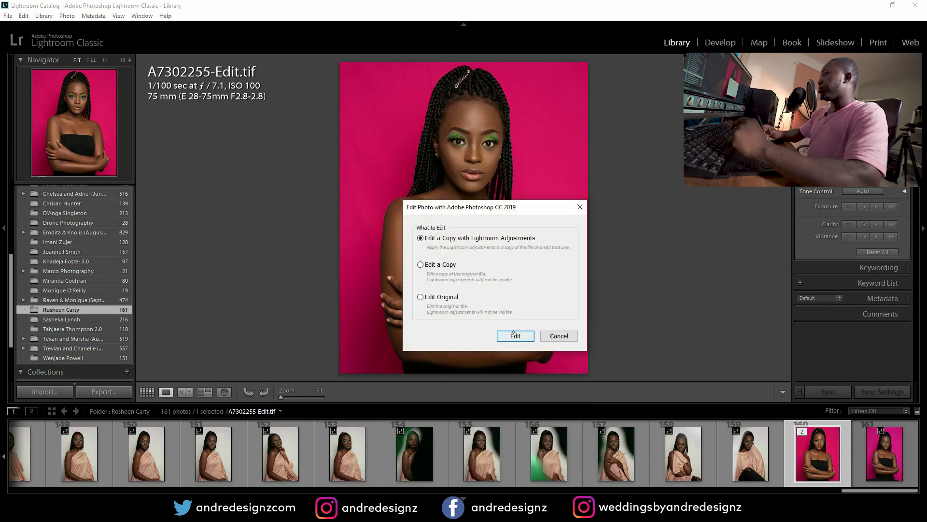
pyautogui.click(516, 335)
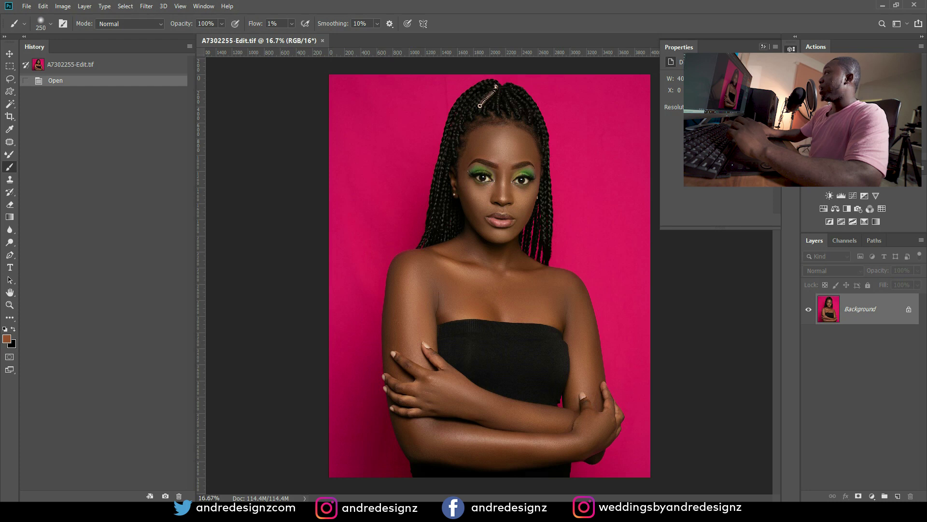
pyautogui.click(763, 47)
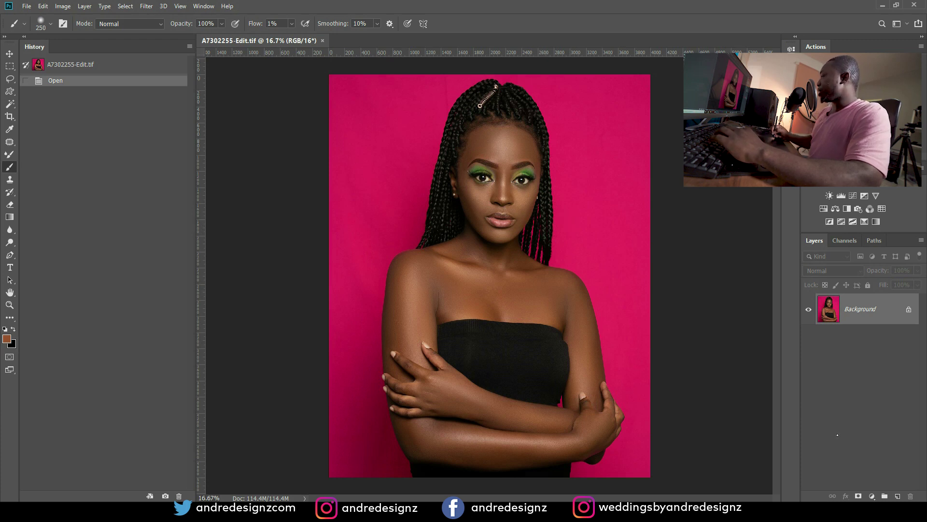
# Step: Run the Frequency Separation action on the flattened portrait with a Gaussian Blur radius of 6.4 pixels
pyautogui.click(898, 496)
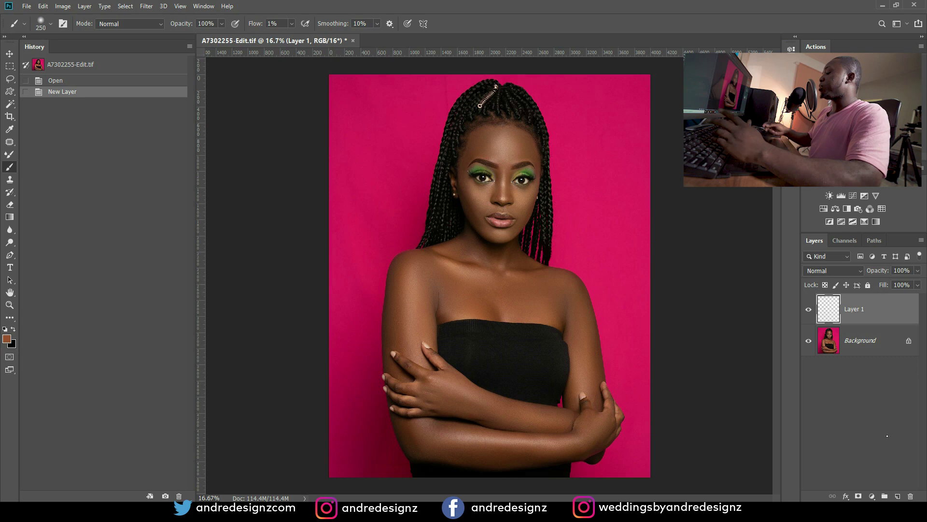
pyautogui.press('Delete')
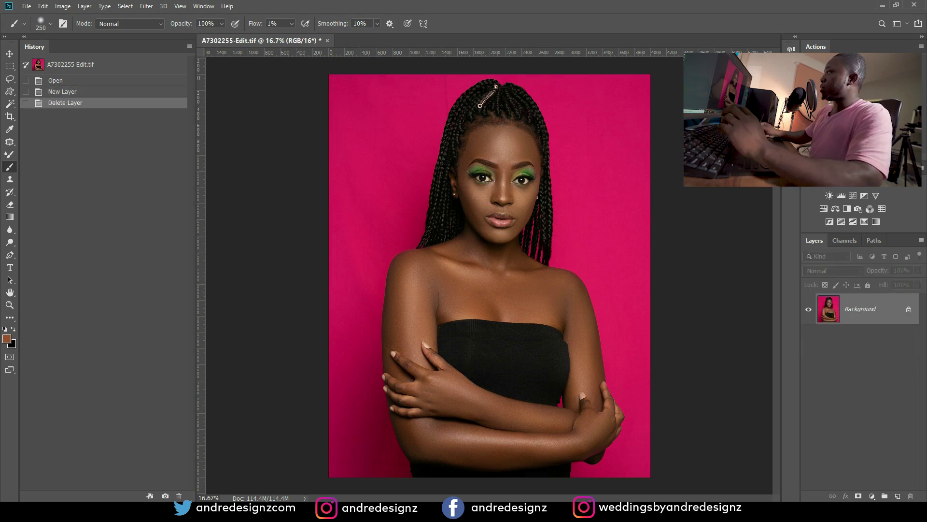
pyautogui.press('F2')
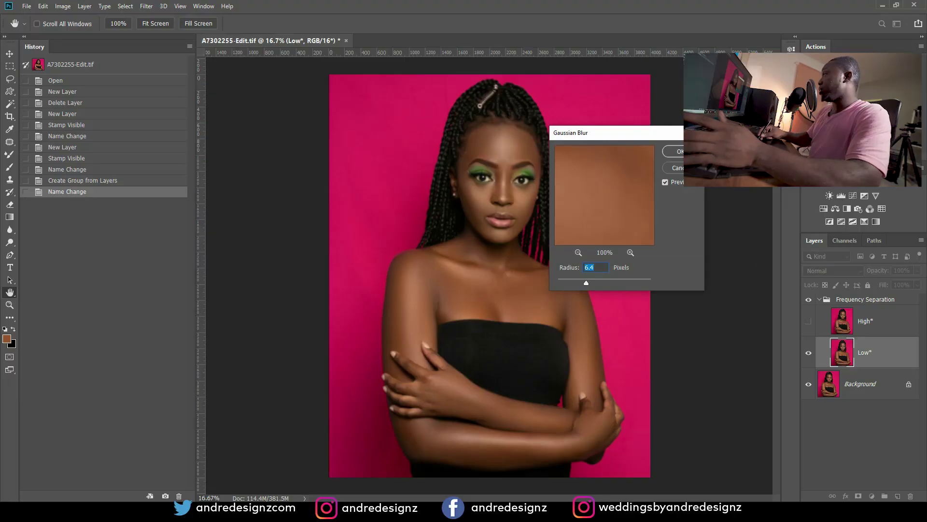
pyautogui.click(681, 151)
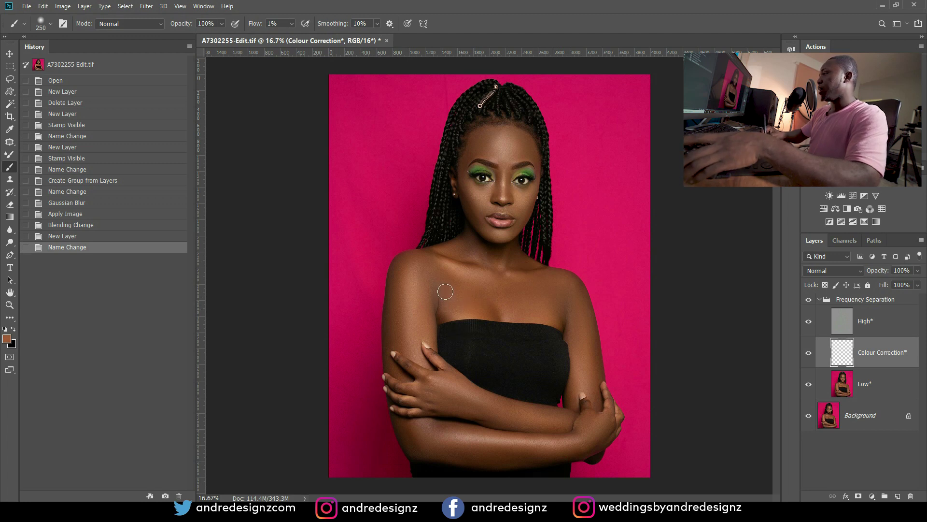
# Step: Even the skin tone across the upper chest and near the armpit on Colour Correction*, checking the layer off and on
pyautogui.moveTo(445, 293)
pyautogui.mouseDown()
pyautogui.moveTo(451, 312)
pyautogui.moveTo(442, 312)
pyautogui.moveTo(506, 292)
pyautogui.mouseUp()
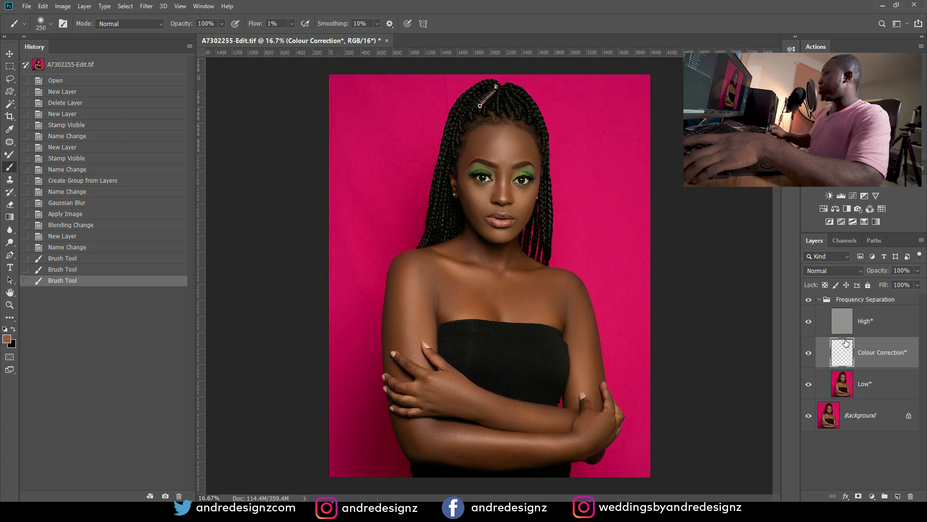
pyautogui.click(809, 353)
pyautogui.click(811, 354)
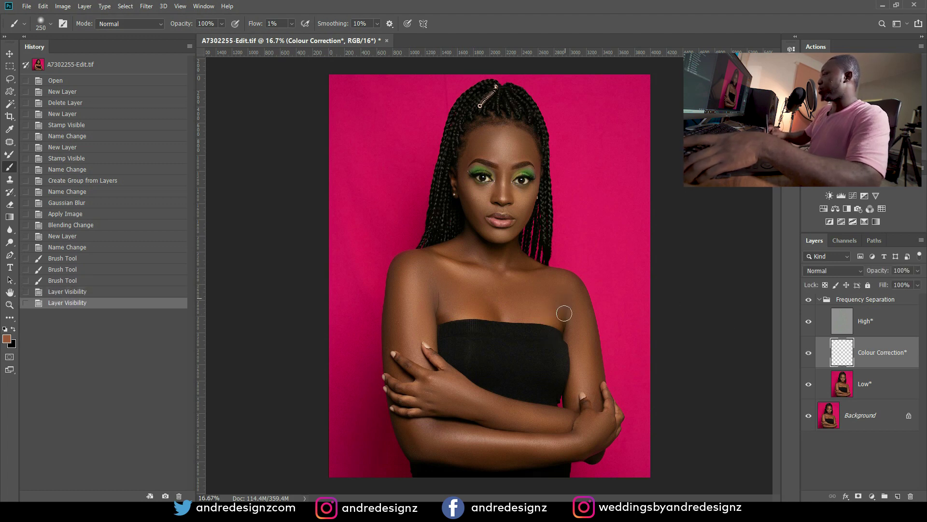
pyautogui.moveTo(563, 302)
pyautogui.mouseDown()
pyautogui.moveTo(563, 320)
pyautogui.moveTo(562, 300)
pyautogui.mouseUp()
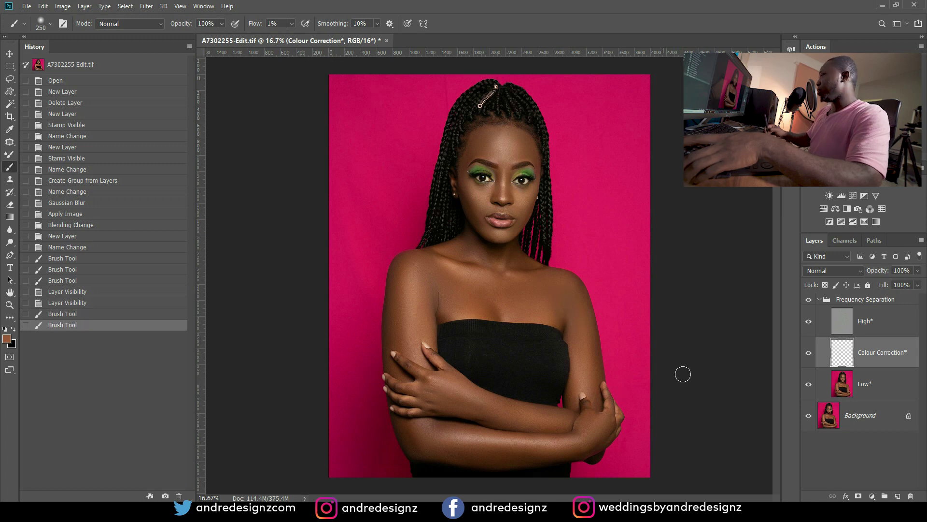
# Step: Undo the last brush stroke on Colour Correction*, repaint the skin near the armpit, and collapse the Frequency Separation group
pyautogui.click(91, 313)
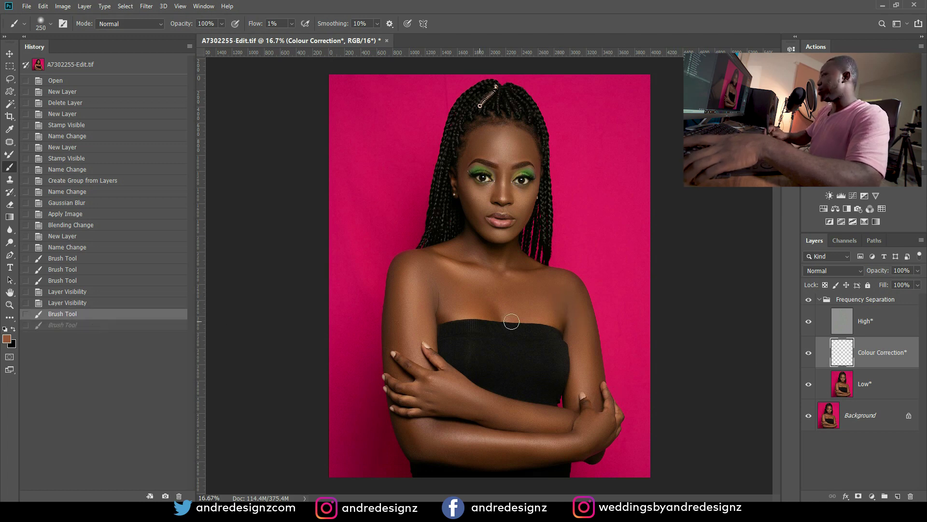
pyautogui.moveTo(569, 311); pyautogui.dragTo(573, 338)
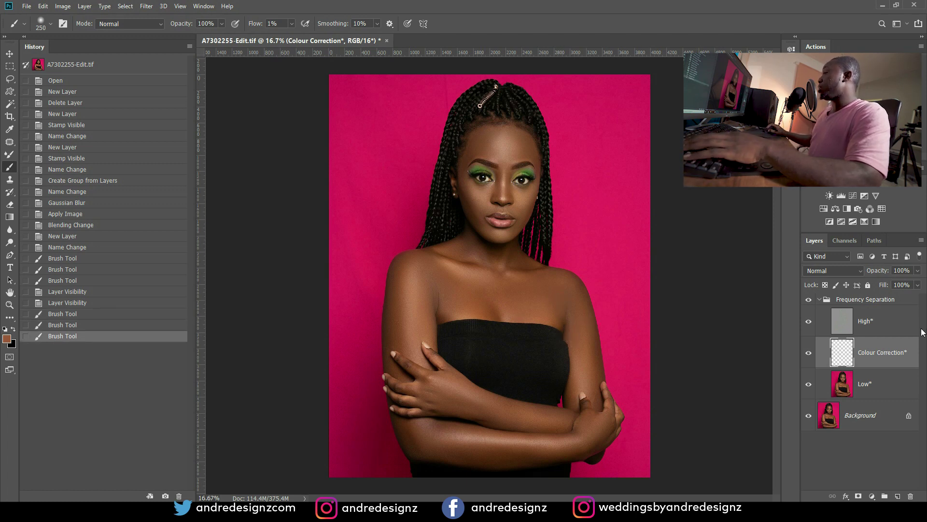
pyautogui.click(822, 300)
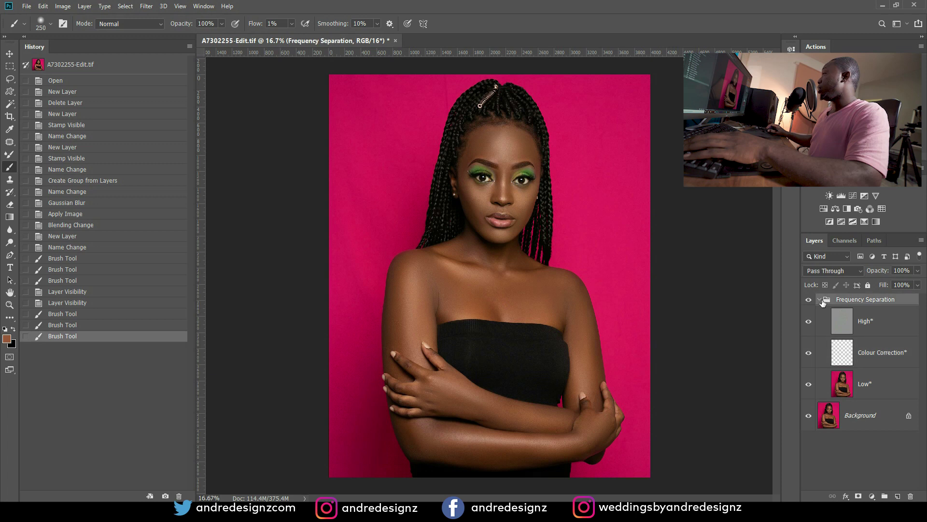
pyautogui.click(820, 300)
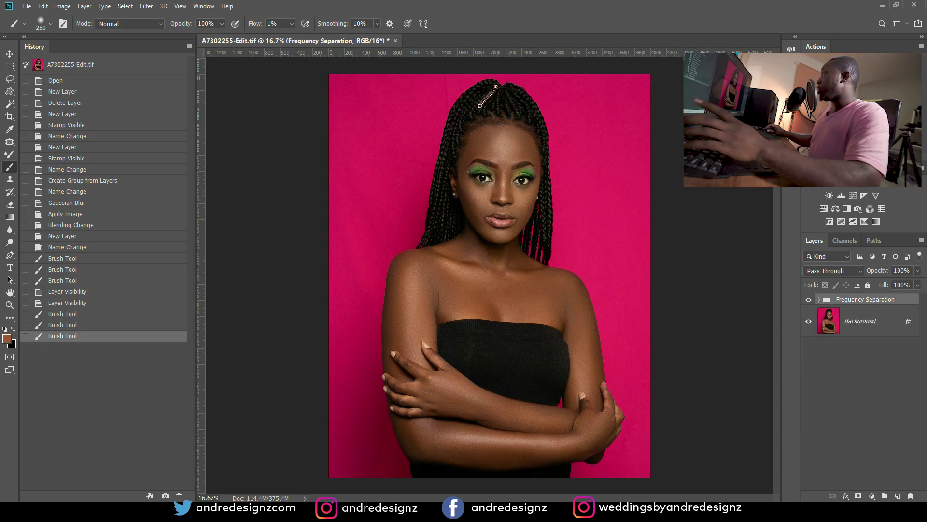
# Step: Add a Burn* Levels layer in Multiply mode with an inverted mask and burn along the nose with a 100-pixel brush
pyautogui.press('F2')
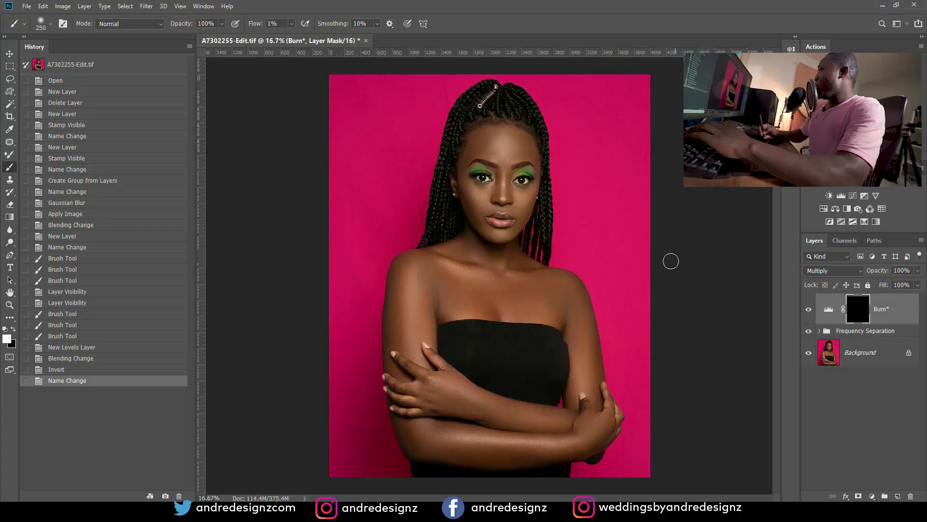
pyautogui.press('[')
pyautogui.press('[')
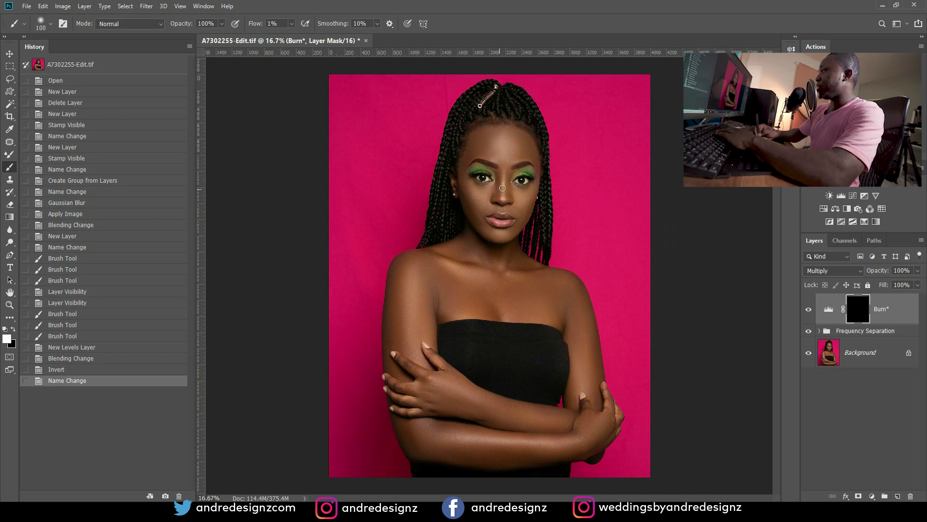
pyautogui.click(502, 188)
pyautogui.moveTo(511, 177); pyautogui.dragTo(505, 179)
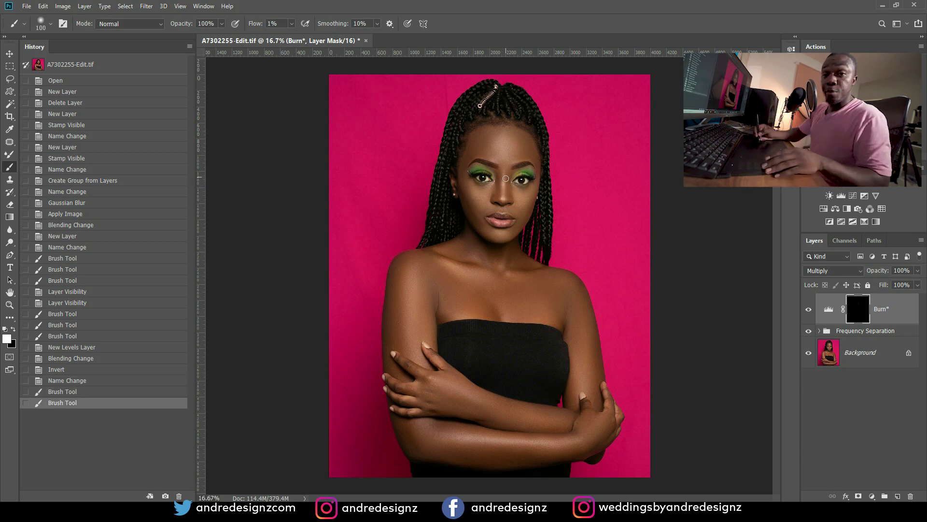
# Step: Burn the cheeks, jaw and outer forehead on the Burn* mask, checking the layer off and on
pyautogui.scroll(5, 505, 179)
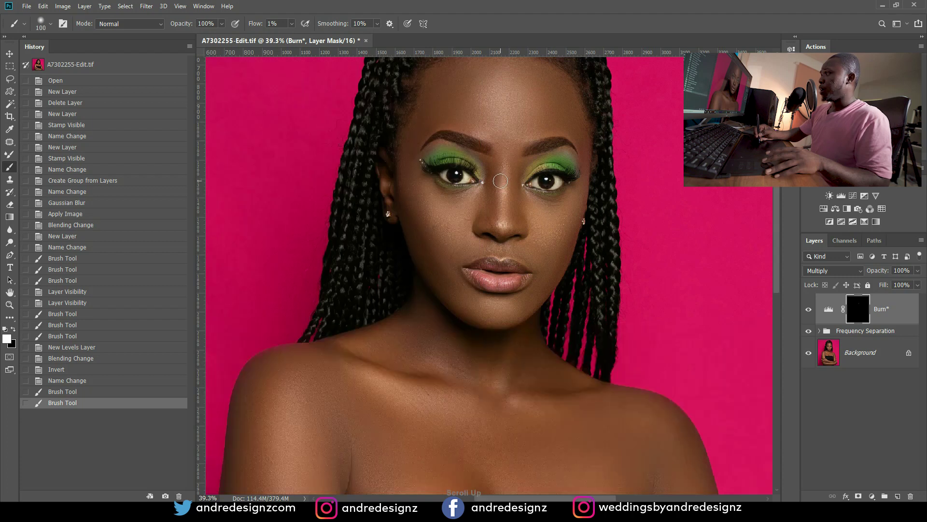
pyautogui.moveTo(409, 211)
pyautogui.mouseDown()
pyautogui.moveTo(435, 271)
pyautogui.moveTo(433, 231)
pyautogui.mouseUp()
pyautogui.moveTo(567, 236); pyautogui.dragTo(550, 309)
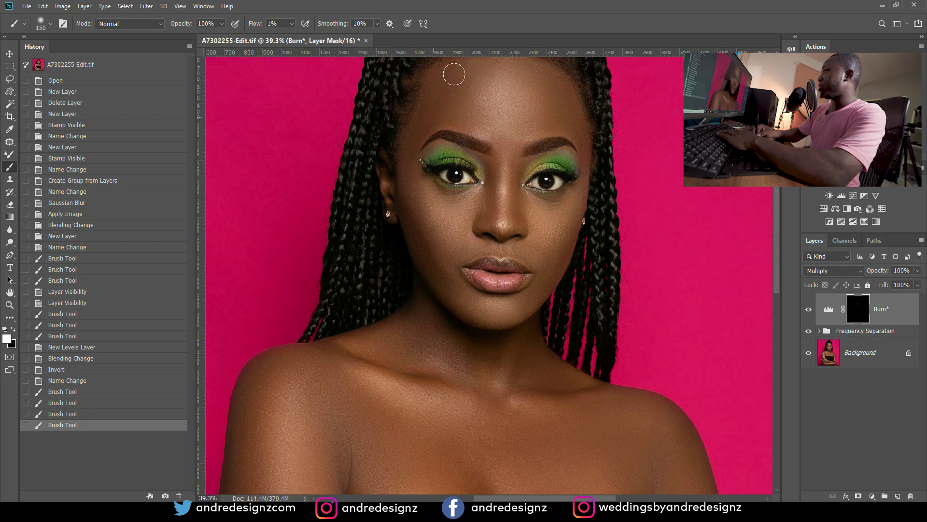
pyautogui.moveTo(453, 74)
pyautogui.mouseDown()
pyautogui.moveTo(506, 111)
pyautogui.moveTo(559, 100)
pyautogui.moveTo(570, 124)
pyautogui.moveTo(570, 114)
pyautogui.moveTo(590, 135)
pyautogui.mouseUp()
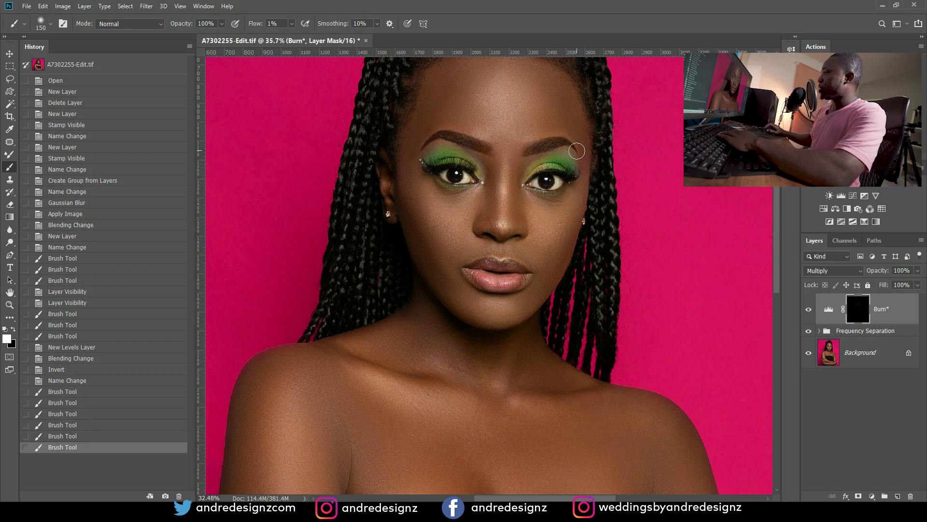
pyautogui.scroll(-3, 691, 316)
pyautogui.scroll(4, 614, 213)
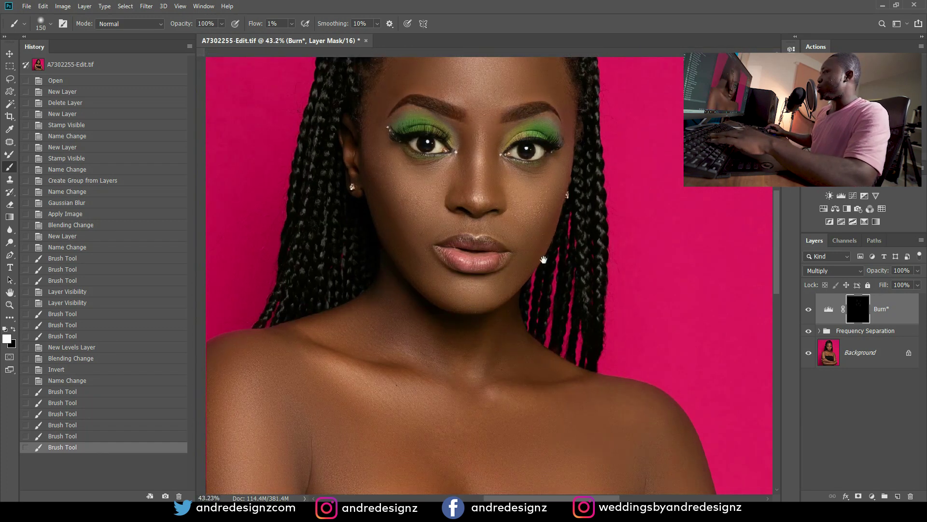
pyautogui.moveTo(545, 214); pyautogui.dragTo(534, 315)
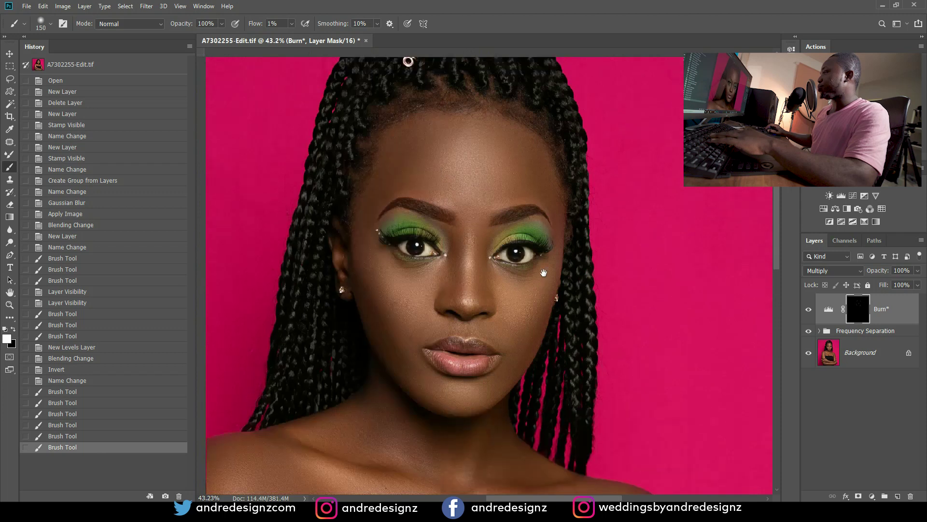
pyautogui.click(806, 313)
pyautogui.click(807, 310)
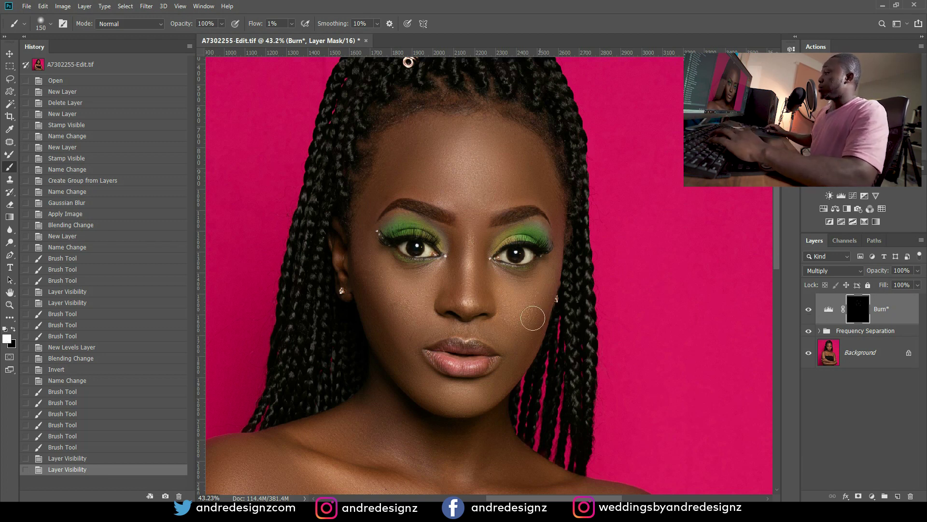
# Step: Examine the shading on the shoulders, chest and arms, both in the full portrait and close up
pyautogui.scroll(-3, 523, 297)
pyautogui.scroll(-1, 523, 297)
pyautogui.moveTo(517, 338); pyautogui.dragTo(471, 160)
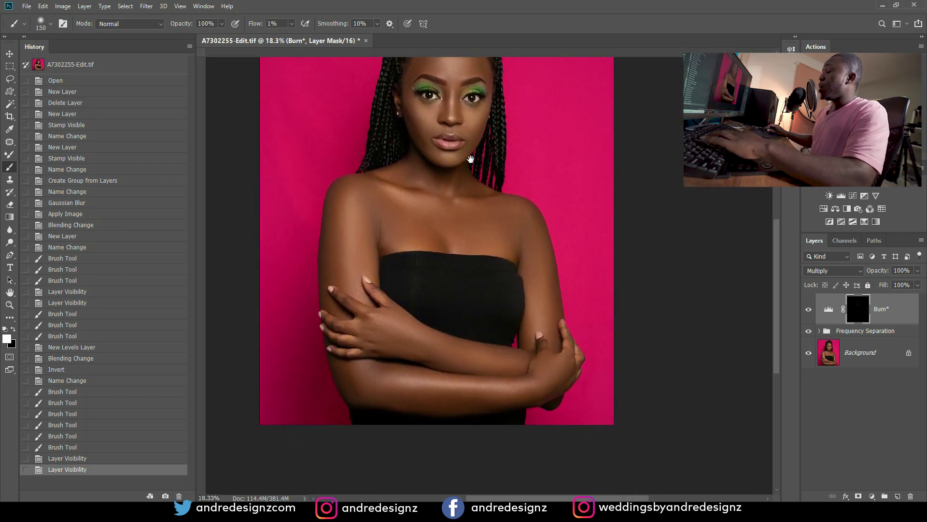
pyautogui.hotkey('ctrl', 'r')
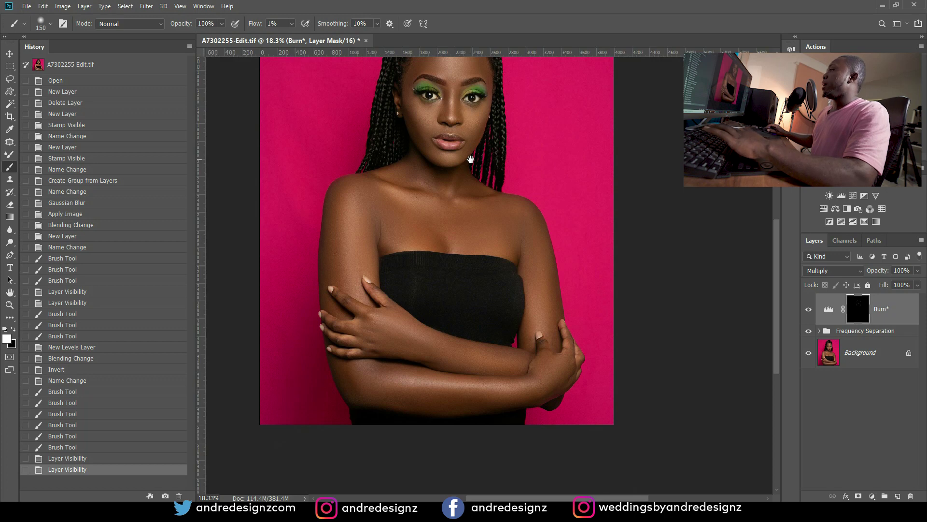
pyautogui.scroll(1, 428, 219)
pyautogui.moveTo(428, 215); pyautogui.dragTo(461, 266)
pyautogui.scroll(-3, 461, 266)
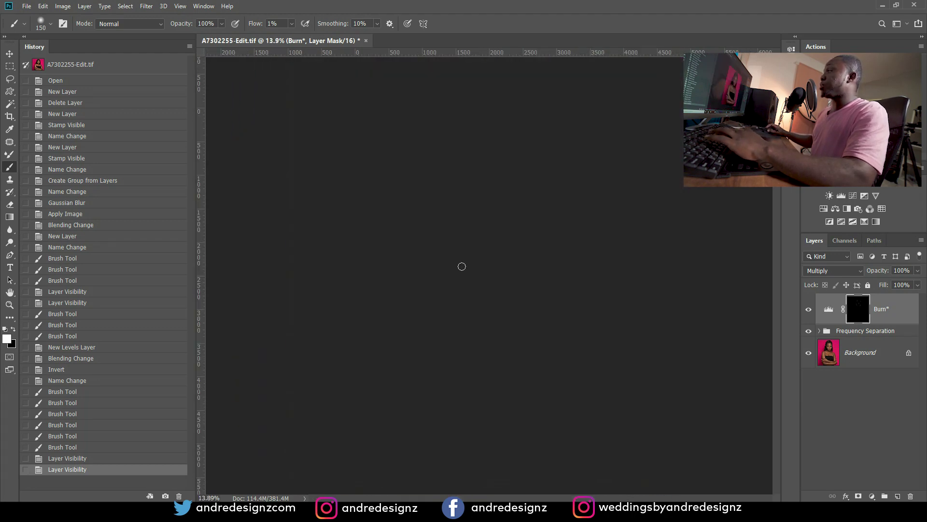
pyautogui.scroll(2, 461, 266)
pyautogui.scroll(2, 461, 266)
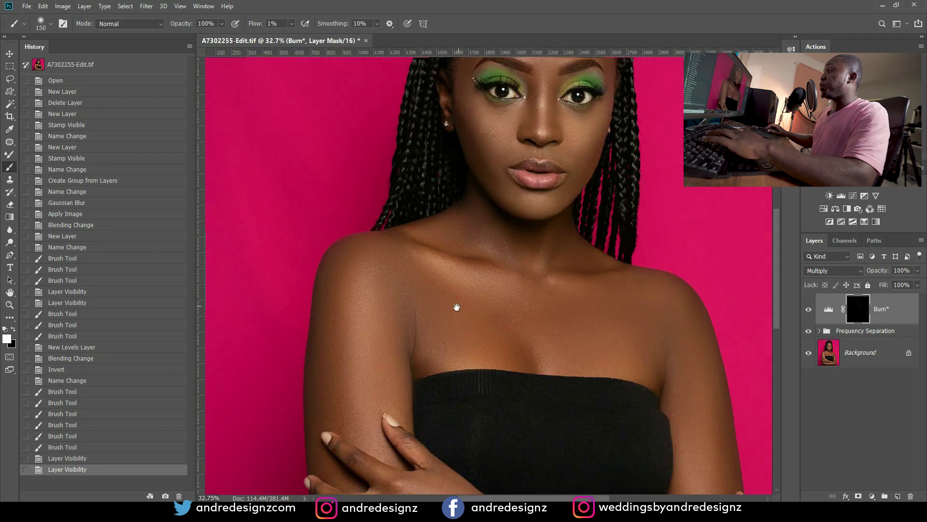
pyautogui.scroll(-3, 461, 251)
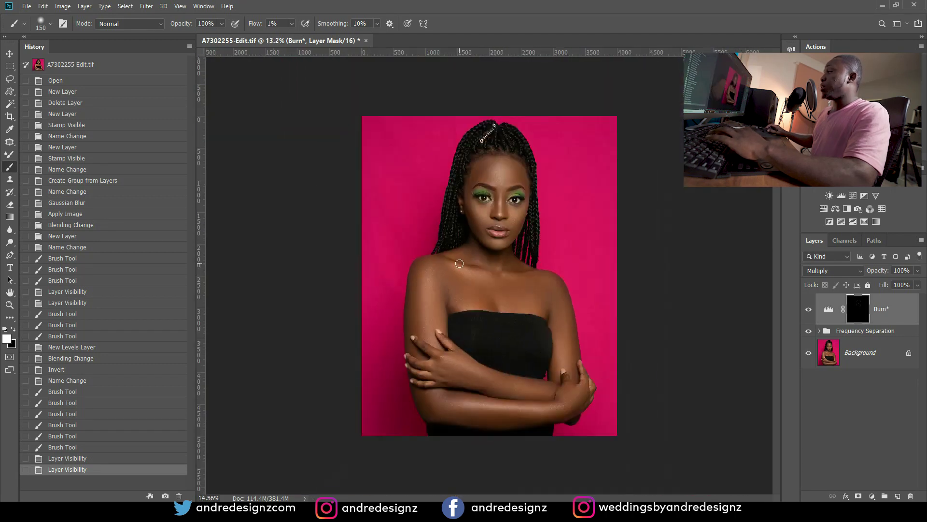
pyautogui.hotkey('ctrl', 'r')
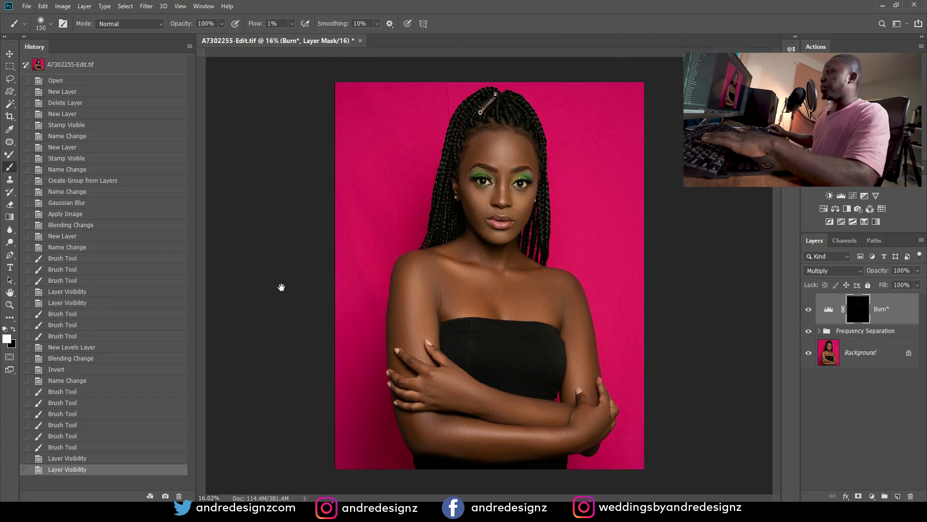
pyautogui.scroll(3, 512, 241)
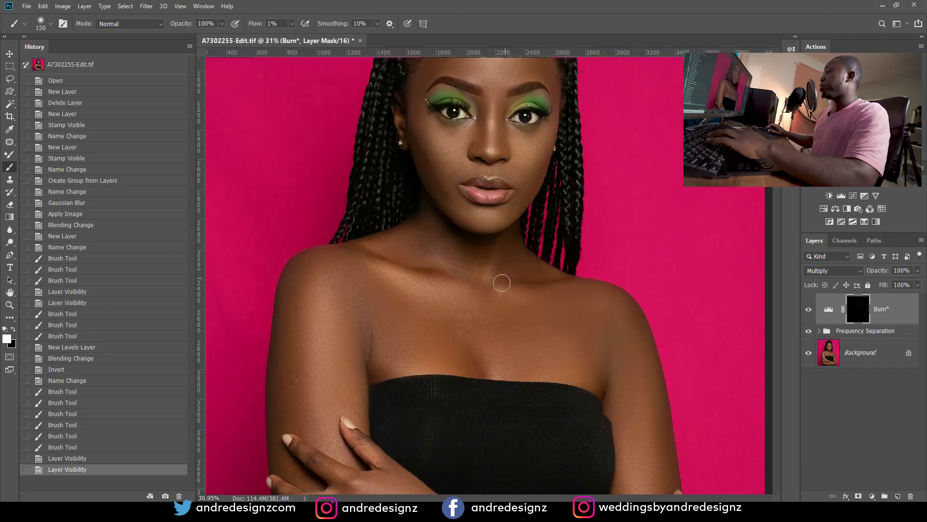
pyautogui.scroll(-3, 436, 220)
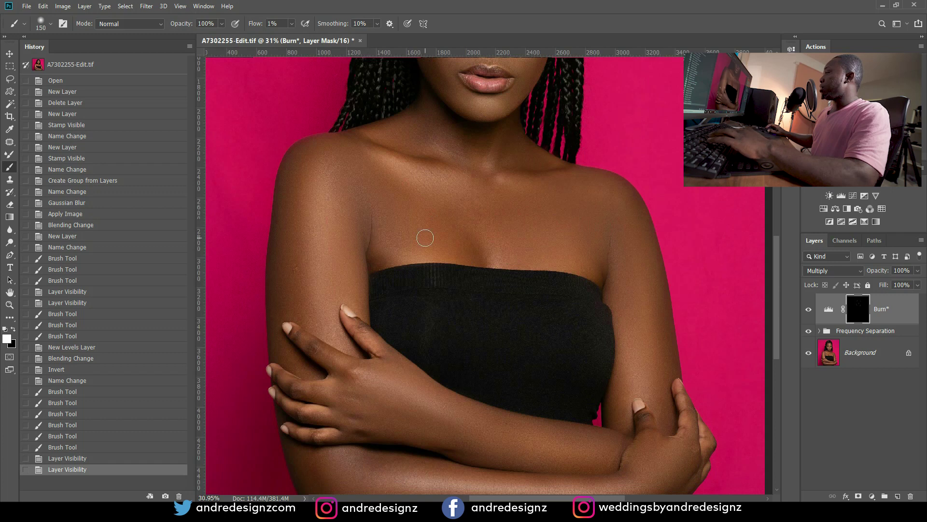
# Step: Burn the upper arm, forearm and hand on the Burn* mask with a 300-pixel brush
pyautogui.hotkey('ctrl', 'r')
pyautogui.scroll(-1, 425, 238)
pyautogui.press(']')
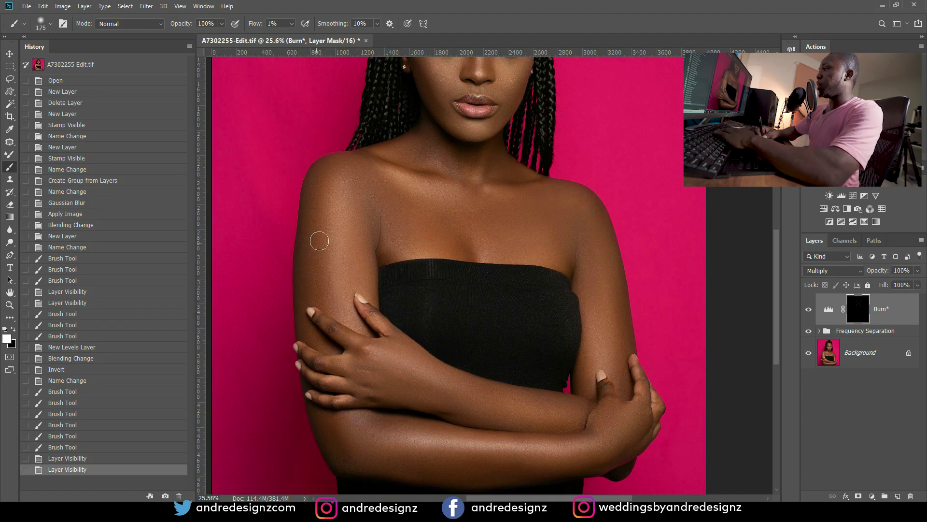
pyautogui.press(']')
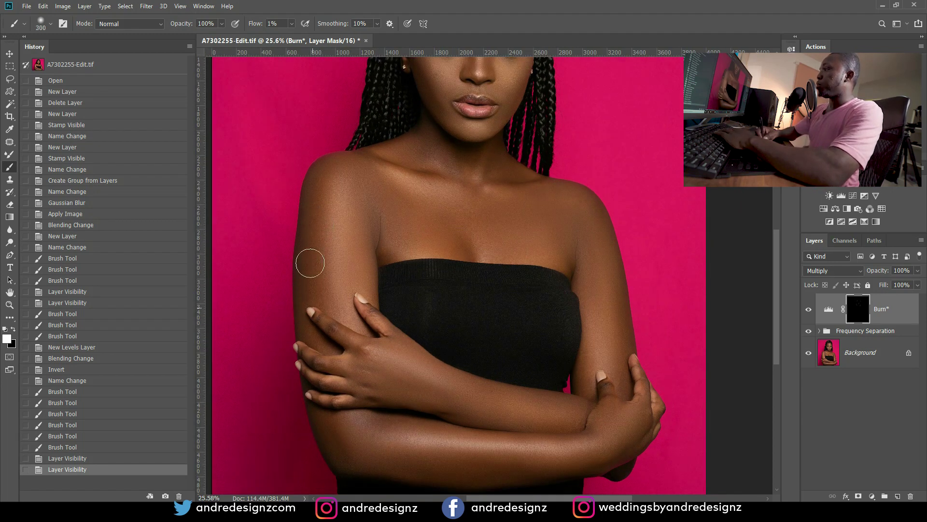
pyautogui.moveTo(359, 208); pyautogui.dragTo(368, 293)
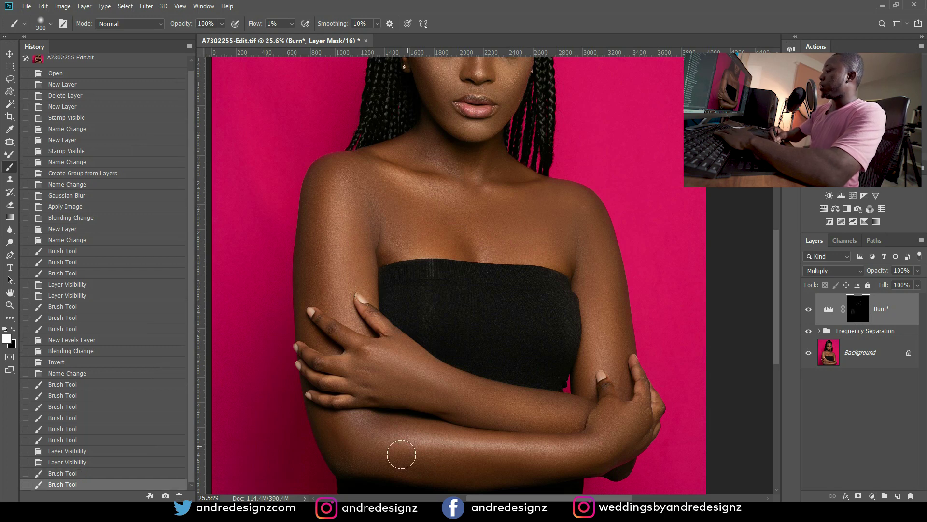
pyautogui.moveTo(635, 402); pyautogui.dragTo(617, 401)
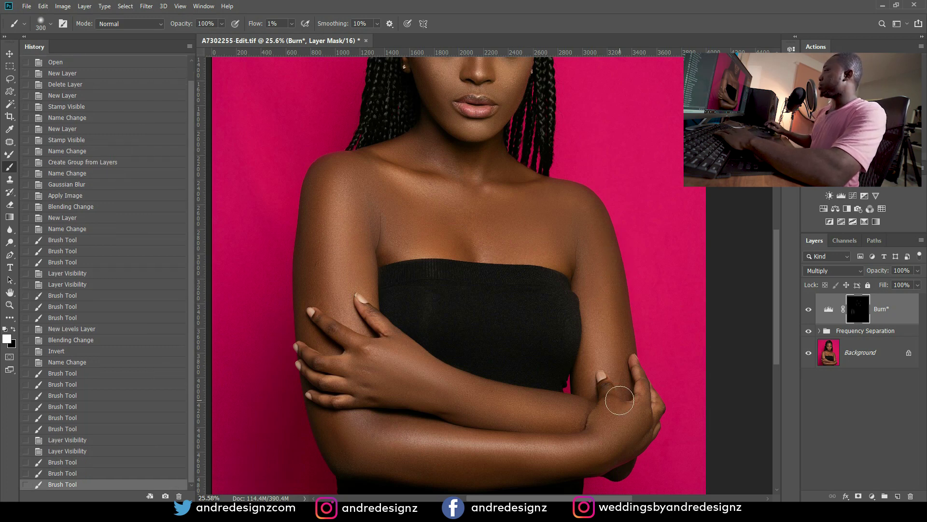
# Step: Burn around the collarbones and upper chest on the Burn* mask with a 175-pixel brush
pyautogui.press('[')
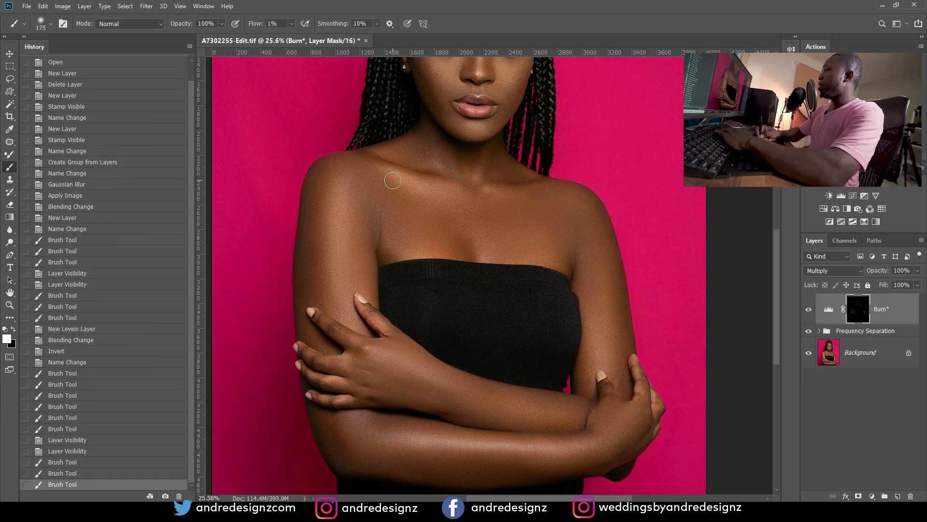
pyautogui.moveTo(429, 194); pyautogui.dragTo(442, 202)
pyautogui.moveTo(542, 202); pyautogui.dragTo(509, 215)
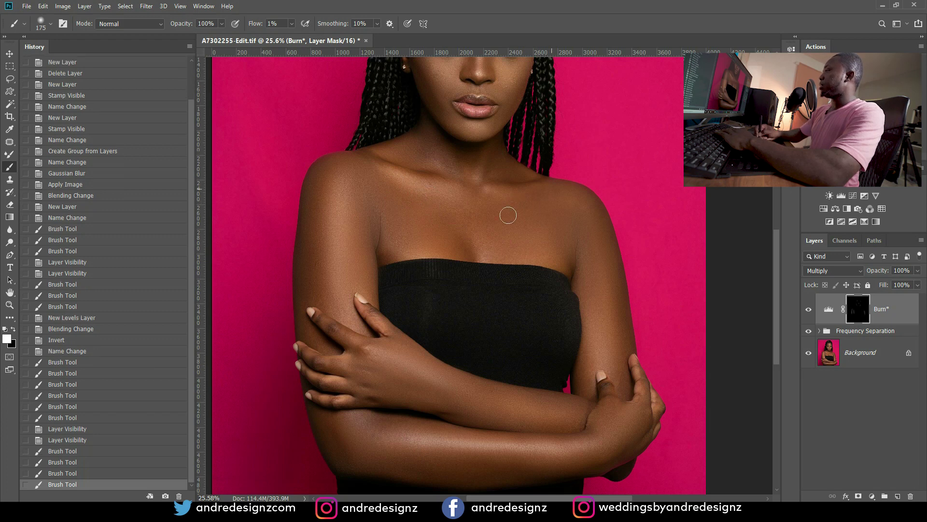
pyautogui.moveTo(537, 181); pyautogui.dragTo(507, 175)
pyautogui.moveTo(390, 152); pyautogui.dragTo(398, 159)
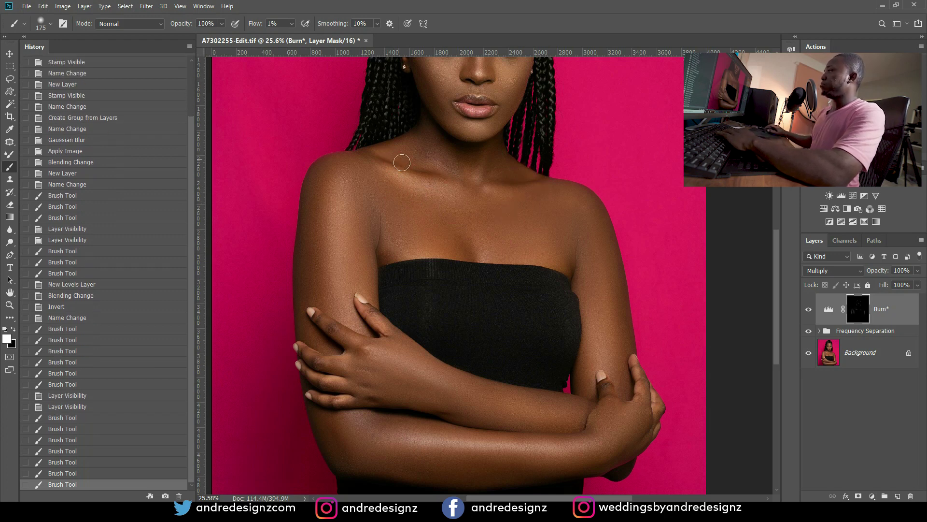
# Step: Switch to Lightroom Classic, view A7302255.ARW and A7302255-Edit.tif for comparison, and return to Photoshop
pyautogui.scroll(-5, 467, 210)
pyautogui.scroll(-1, 513, 199)
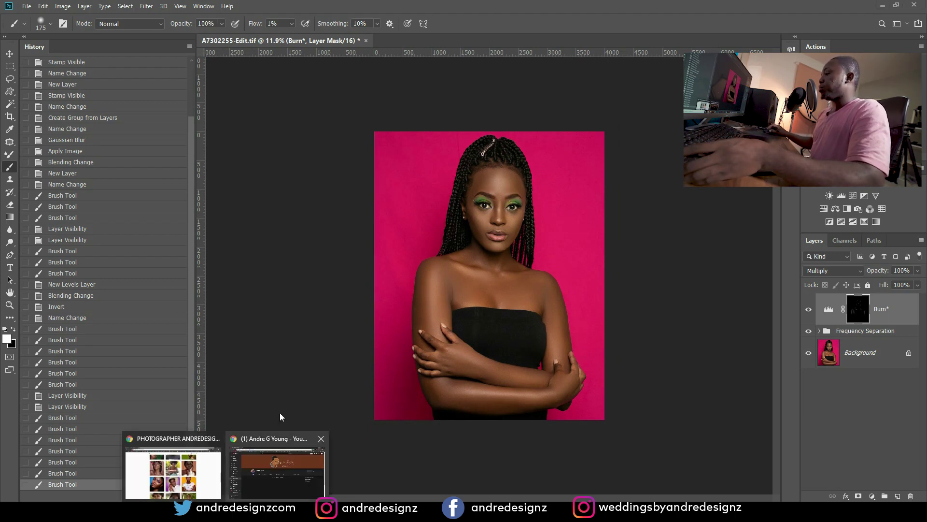
pyautogui.hotkey('alt', 'Tab')
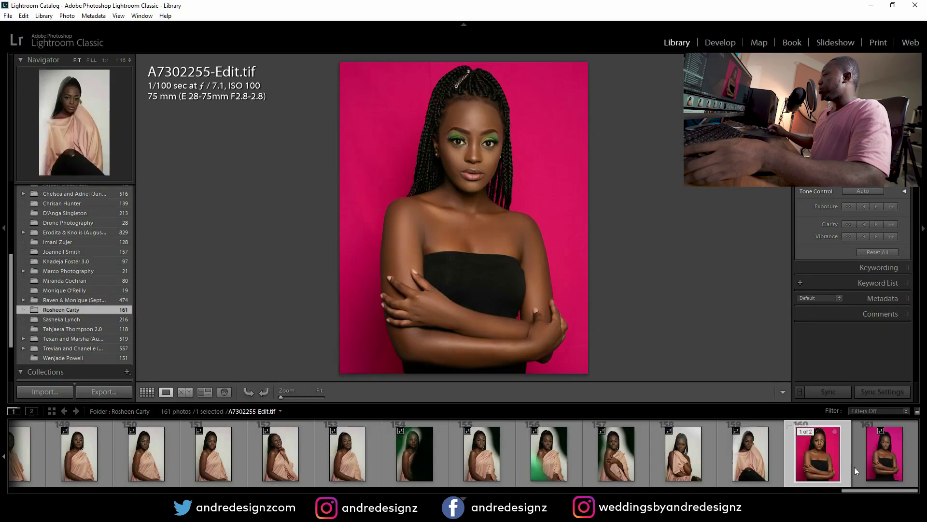
pyautogui.click(883, 454)
pyautogui.click(832, 465)
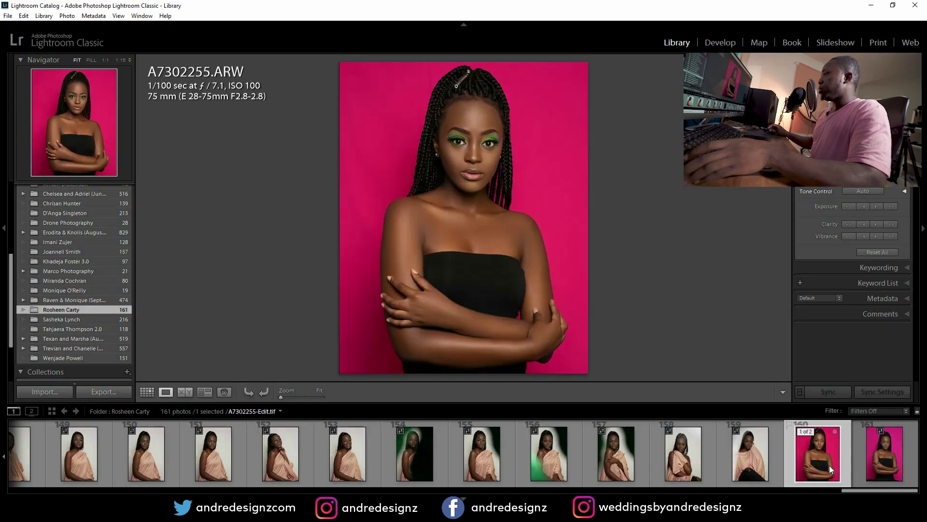
pyautogui.hotkey('alt', 'Tab')
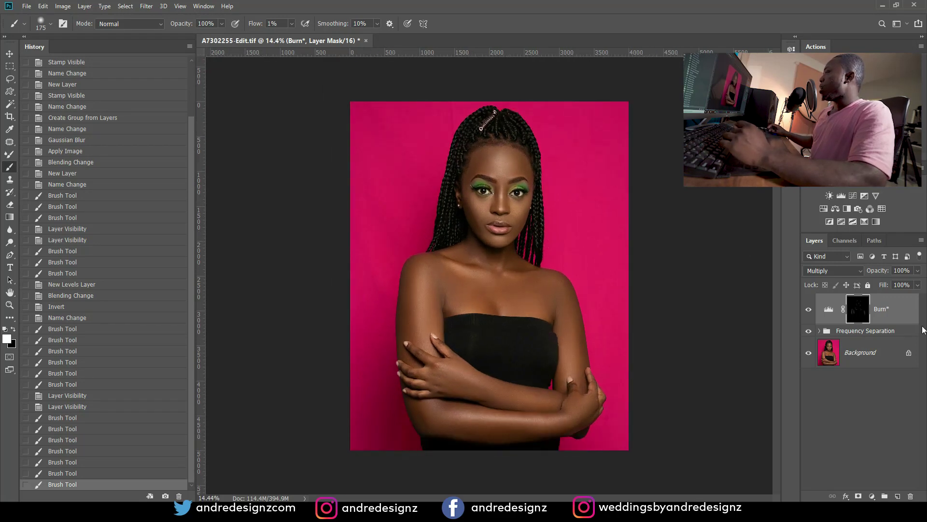
# Step: Add a Color Balance adjustment layer above Burn* and inspect its effect around the hair and backdrop
pyautogui.press('F5')
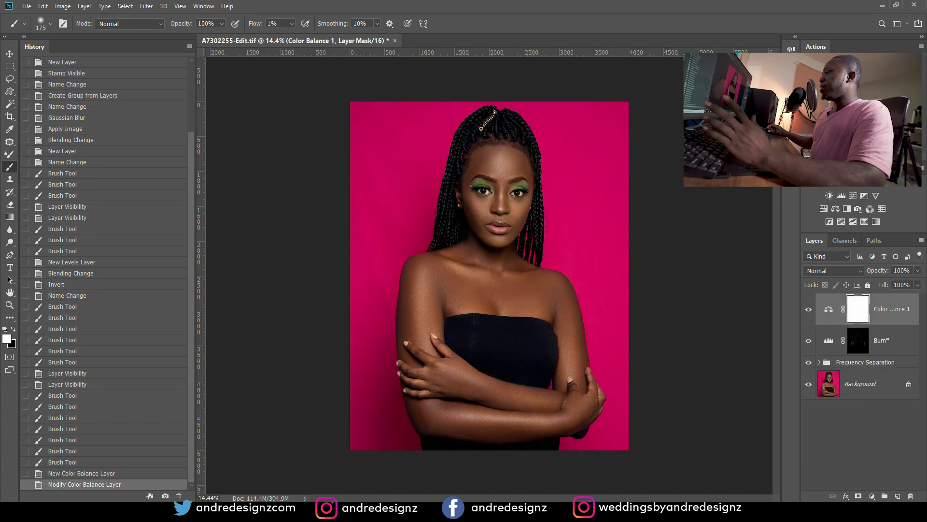
pyautogui.scroll(10, 466, 98)
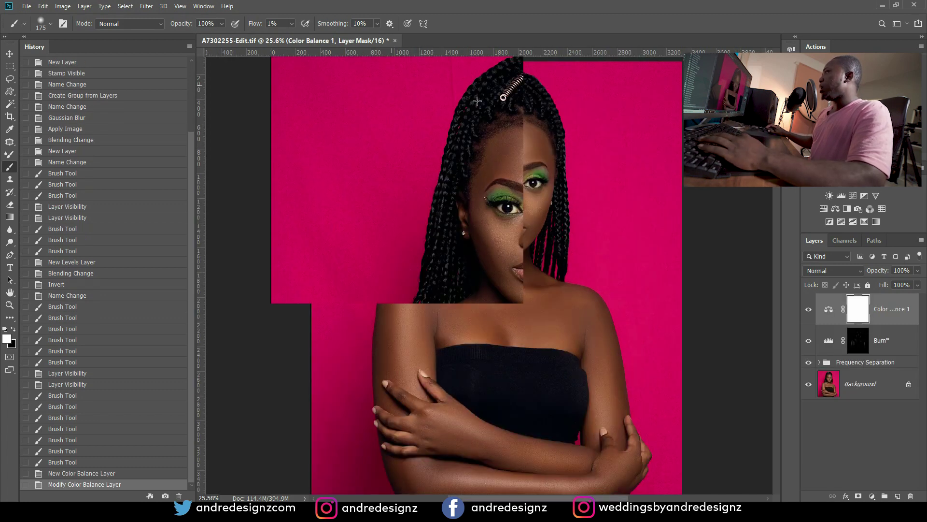
pyautogui.moveTo(466, 98); pyautogui.dragTo(452, 254)
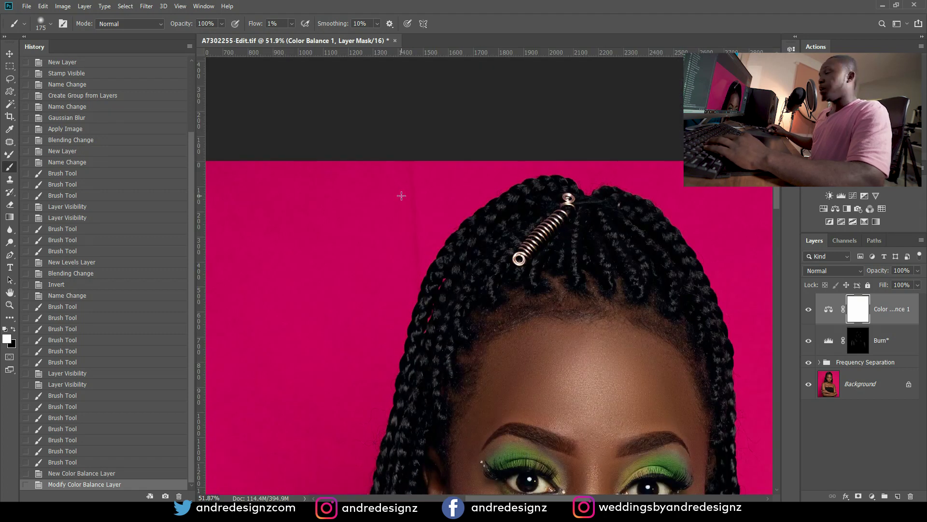
# Step: Patch the vertical crease in the pink backdrop beside the hair on the Background layer, using clean backdrop as the source
pyautogui.click(864, 388)
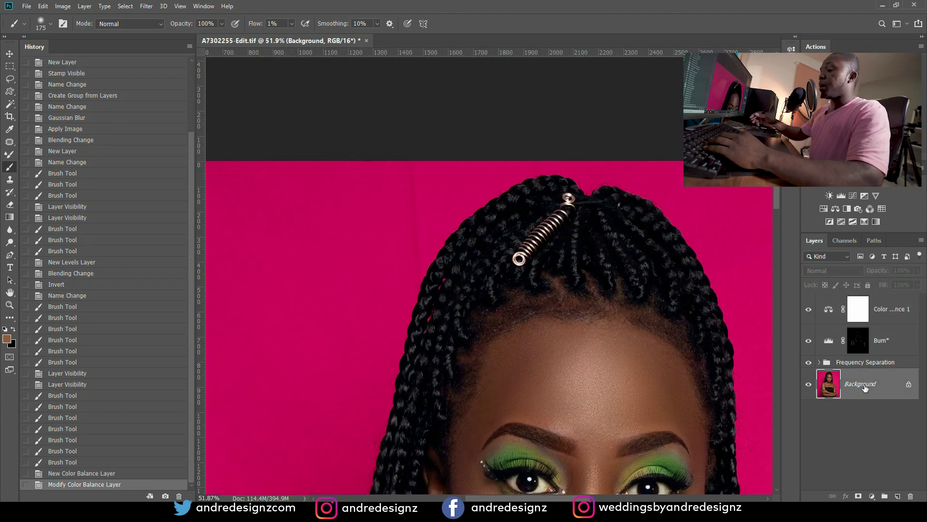
pyautogui.press('j')
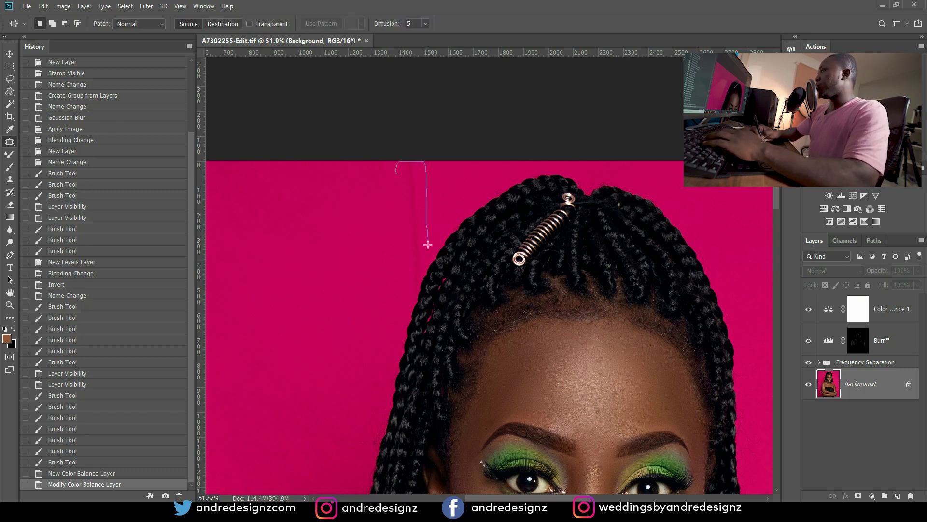
pyautogui.moveTo(413, 281); pyautogui.dragTo(395, 174)
pyautogui.moveTo(414, 248)
pyautogui.mouseDown()
pyautogui.moveTo(367, 257)
pyautogui.moveTo(379, 252)
pyautogui.mouseUp()
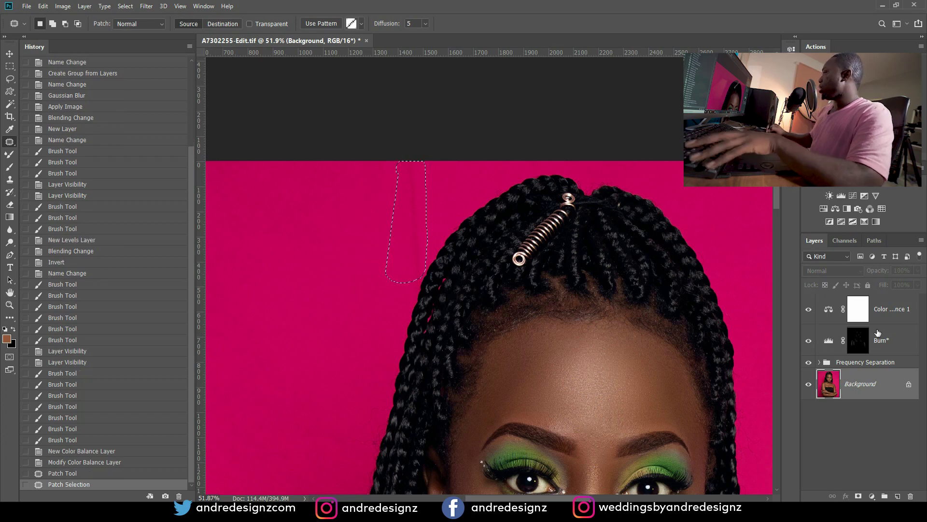
# Step: Deselect, stamp all visible layers into a new layer above Color Balance 1, and patch the vertical backdrop crease beside the hair on it
pyautogui.click(891, 304)
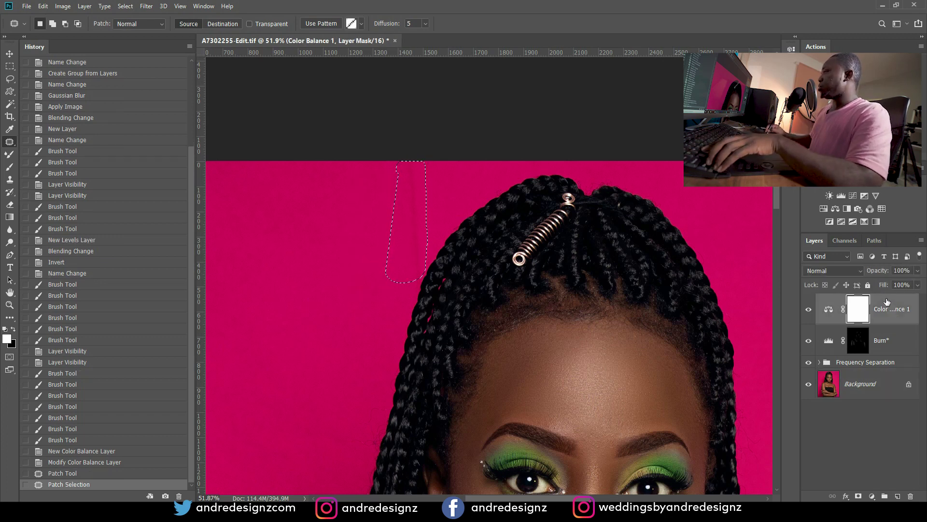
pyautogui.hotkey('ctrl', 'd')
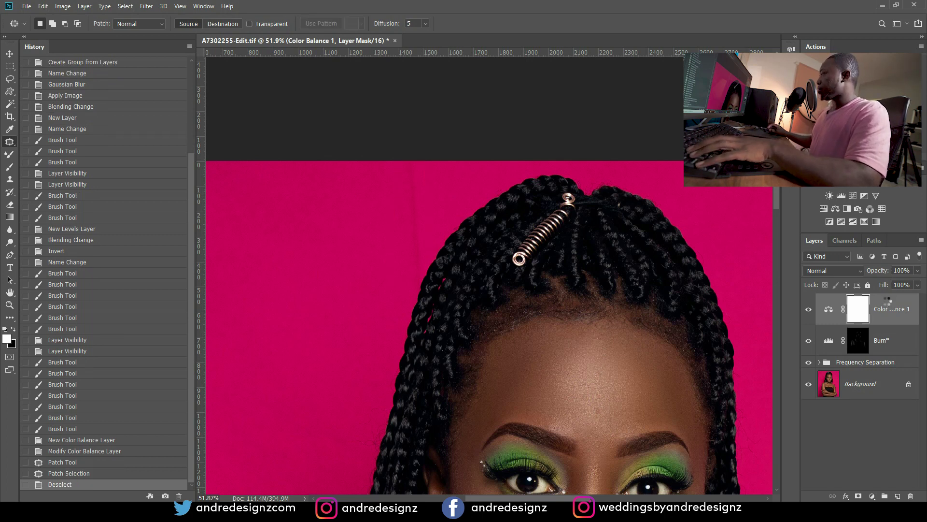
pyautogui.hotkey('ctrl', 'shift', 'alt', 'e')
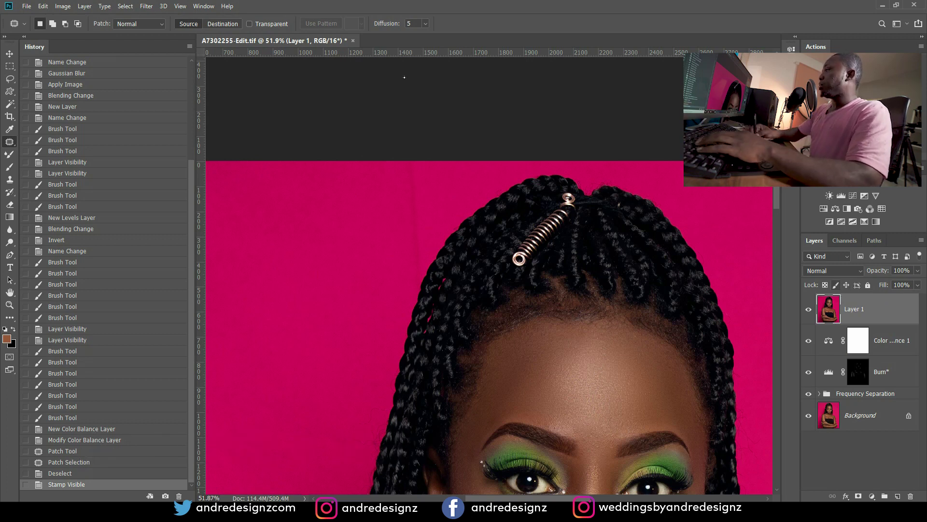
pyautogui.moveTo(398, 285)
pyautogui.mouseDown()
pyautogui.moveTo(369, 256)
pyautogui.moveTo(366, 219)
pyautogui.moveTo(335, 212)
pyautogui.mouseUp()
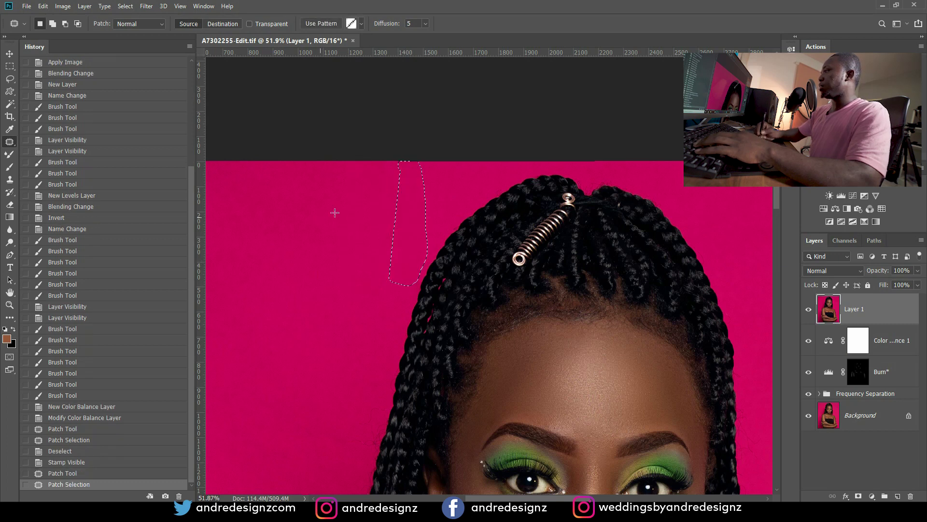
pyautogui.click(335, 213)
pyautogui.scroll(-4, 337, 213)
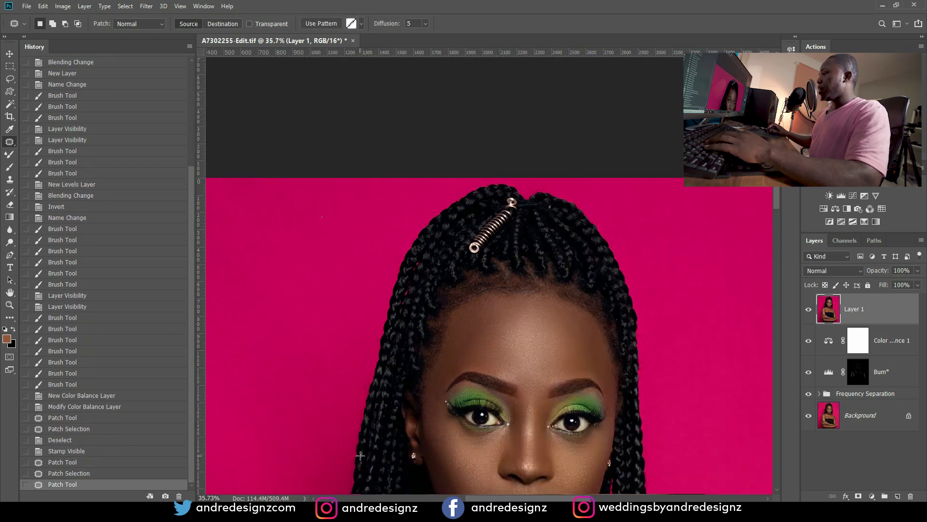
pyautogui.scroll(5, 360, 455)
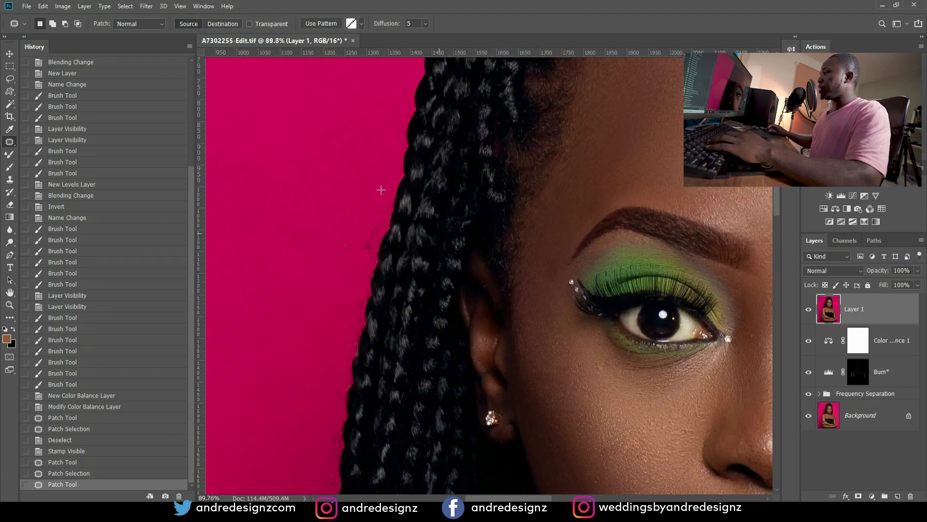
pyautogui.scroll(-3, 381, 190)
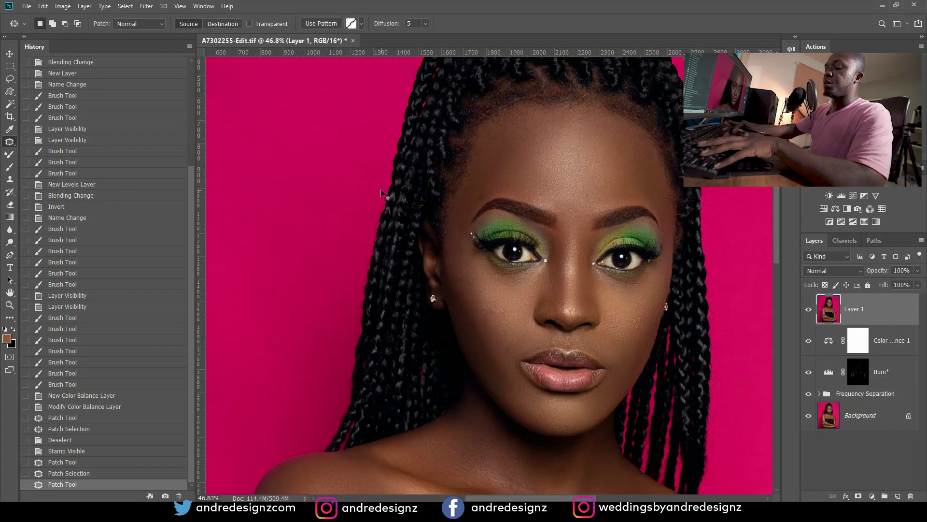
pyautogui.hotkey('ctrl', 'j')
pyautogui.press('s')
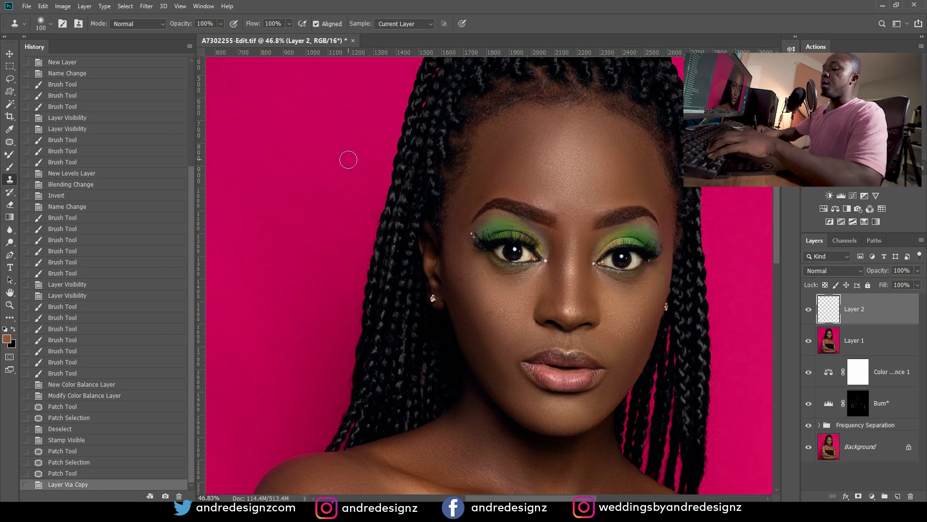
pyautogui.press('alt')
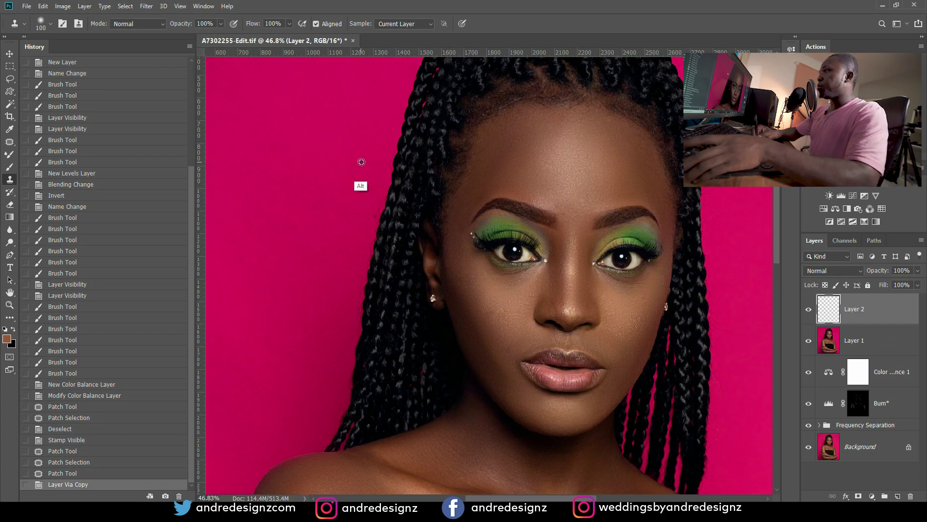
pyautogui.keyDown('alt'); pyautogui.click(361, 162); pyautogui.keyUp('alt')
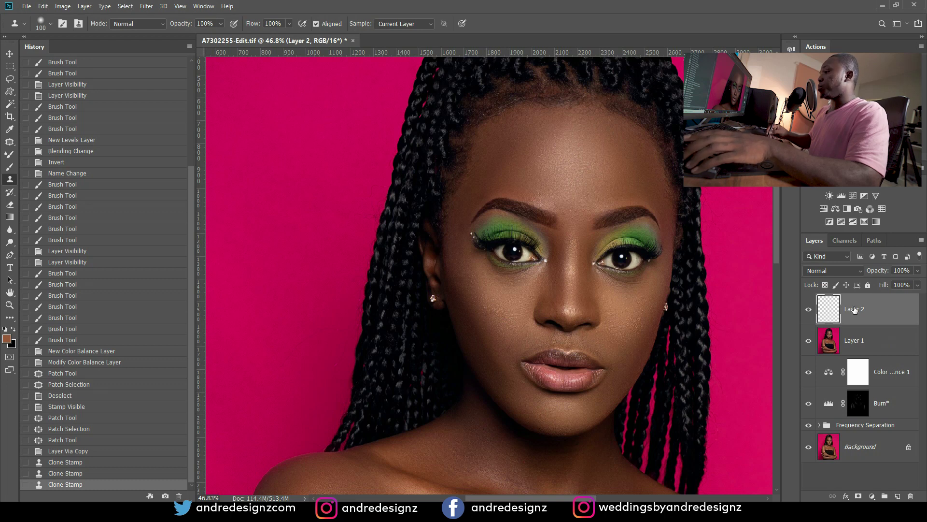
pyautogui.click(121, 454)
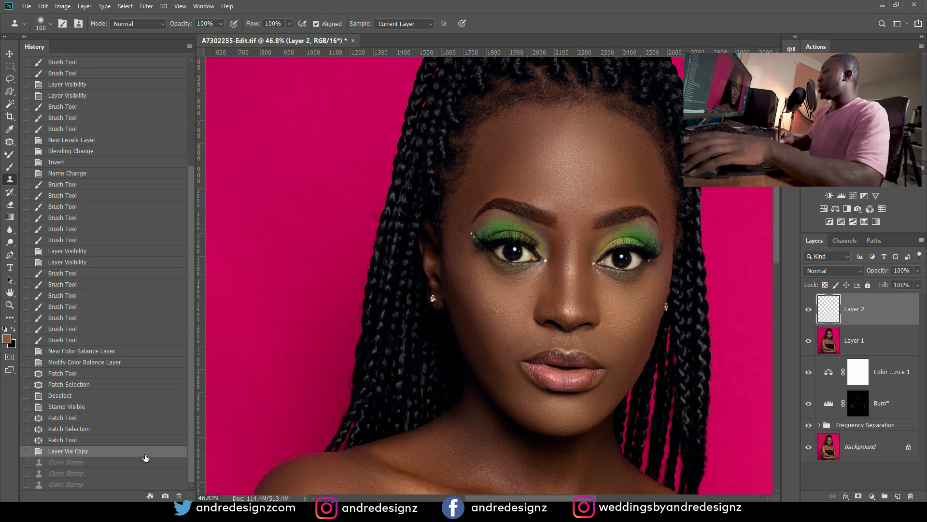
pyautogui.click(875, 328)
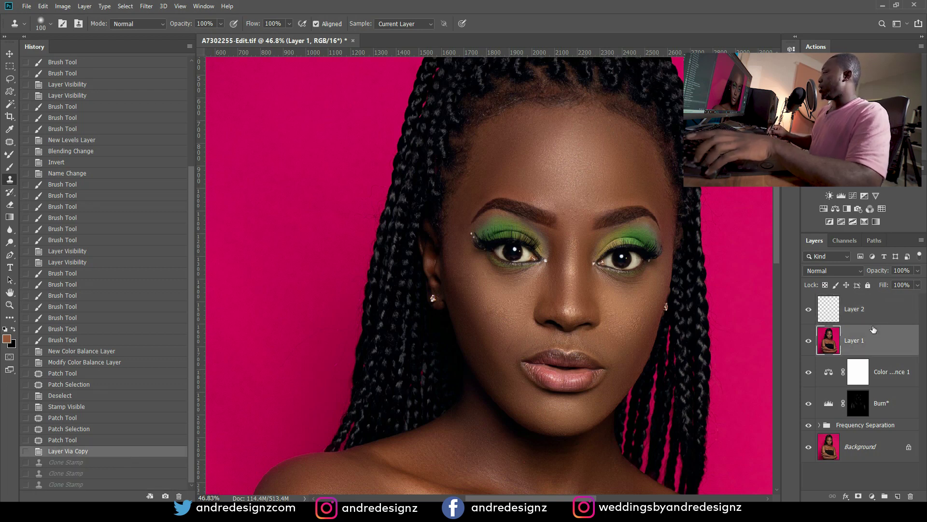
pyautogui.hotkey('shift', 'alt', 'e')
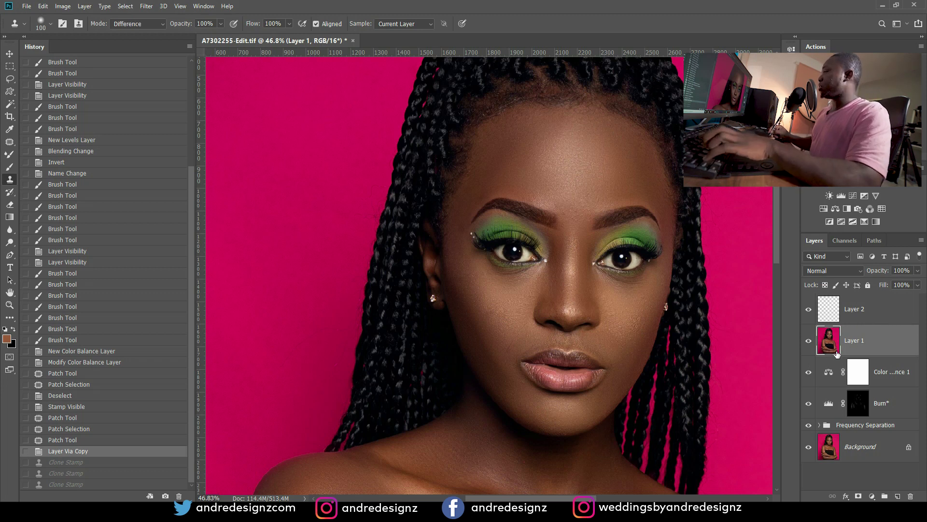
pyautogui.click(868, 311)
pyautogui.press('Delete')
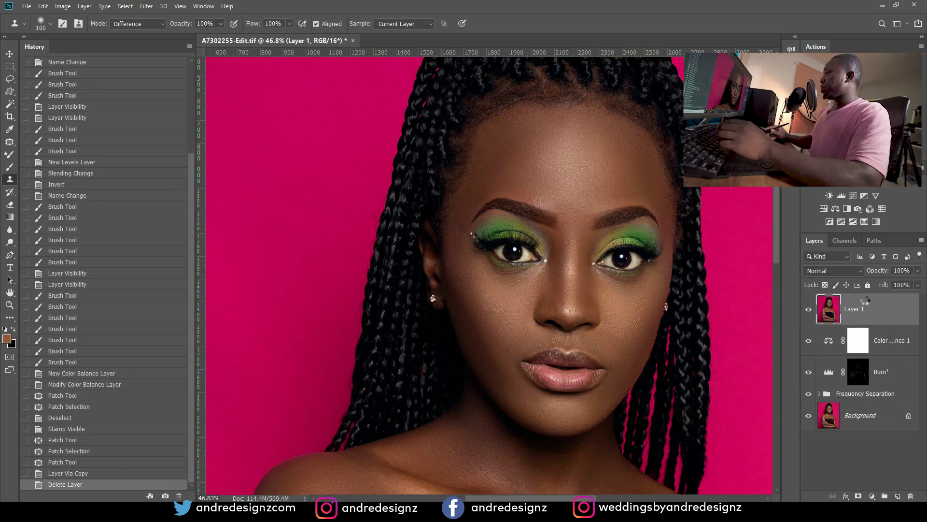
# Step: Stamp the visible layers into a new layer above Layer 1, reset the Clone Stamp mode to Normal, and revert the black clone stroke
pyautogui.hotkey('ctrl', 'shift', 'alt', 'e')
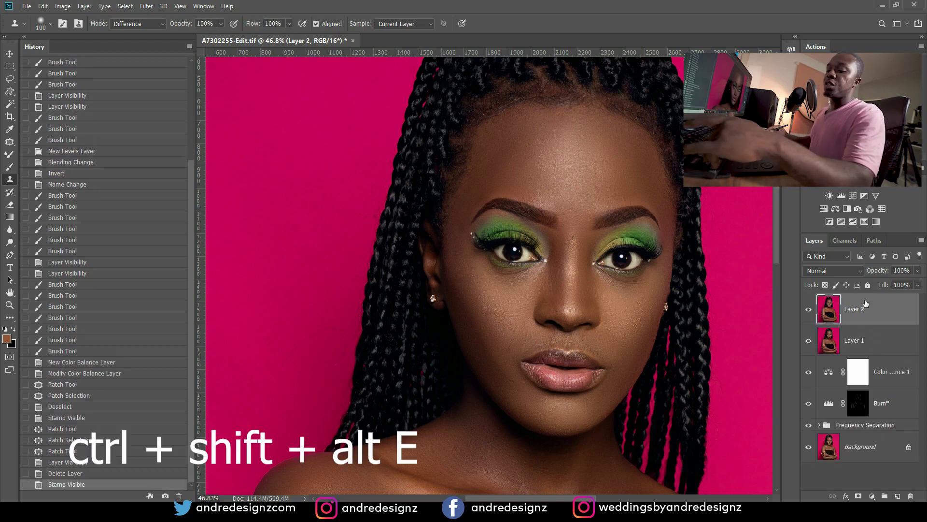
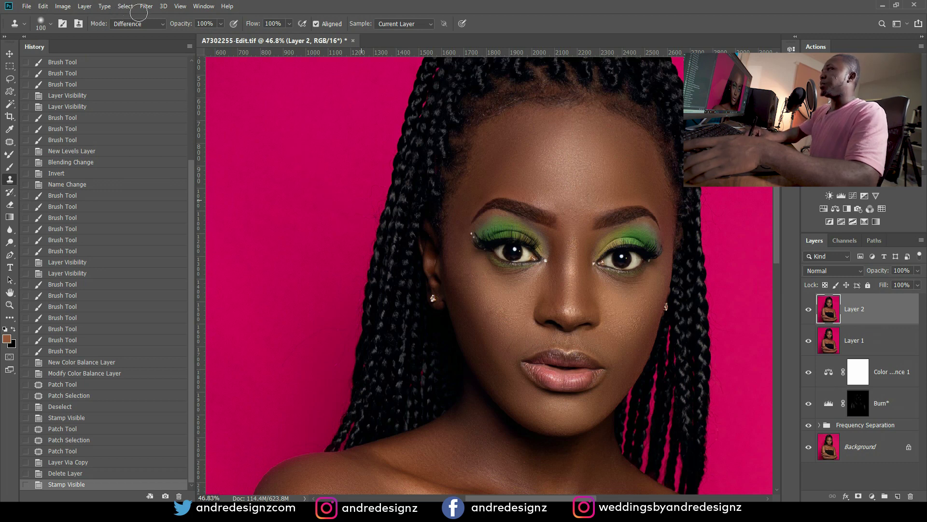
pyautogui.click(137, 23)
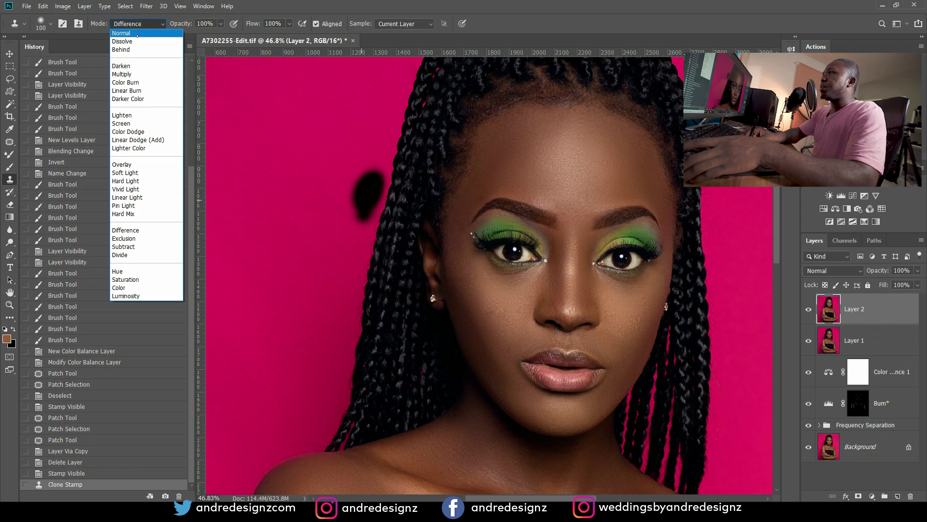
pyautogui.click(138, 33)
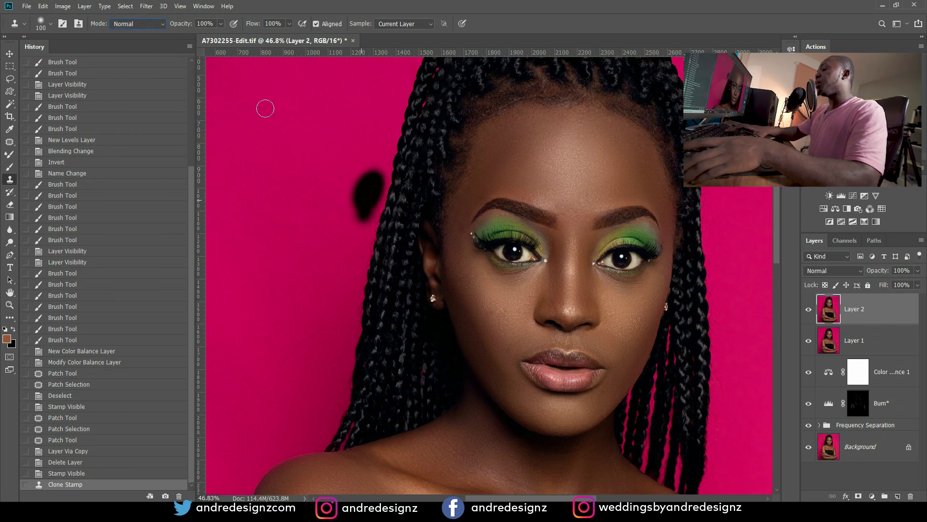
pyautogui.click(91, 473)
# Step: Clone clean backdrop over the stray hairs beside the upper braids on Layer 2 with a 100-pixel brush, undoing the last stroke
pyautogui.moveTo(339, 177); pyautogui.dragTo(371, 183)
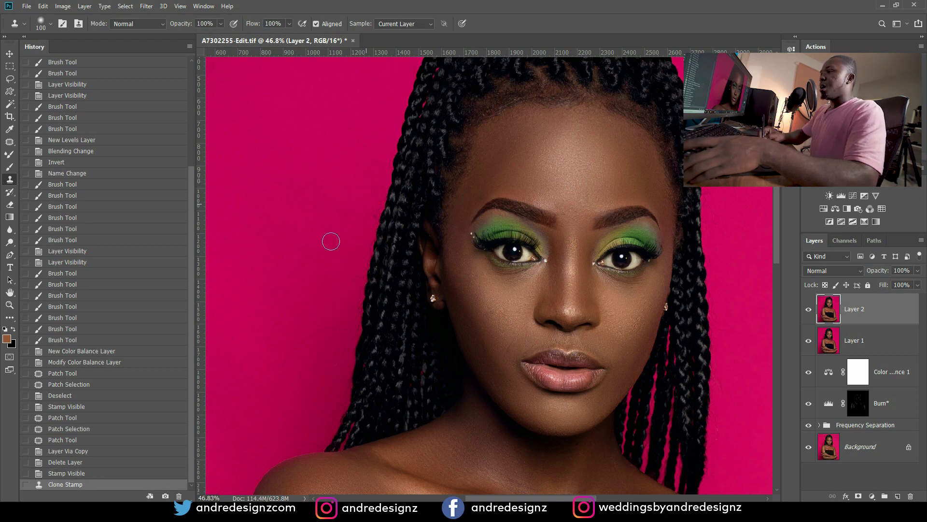
pyautogui.press('alt')
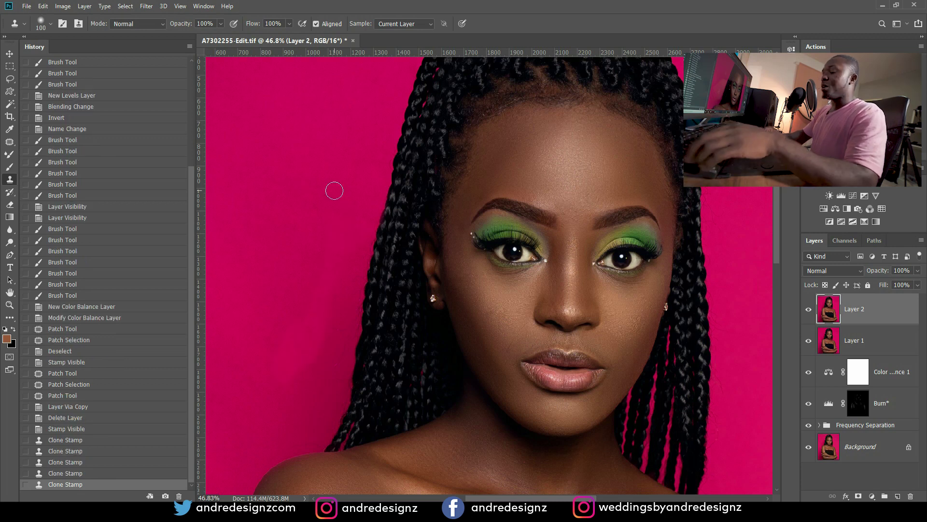
pyautogui.hotkey('ctrl', 'z')
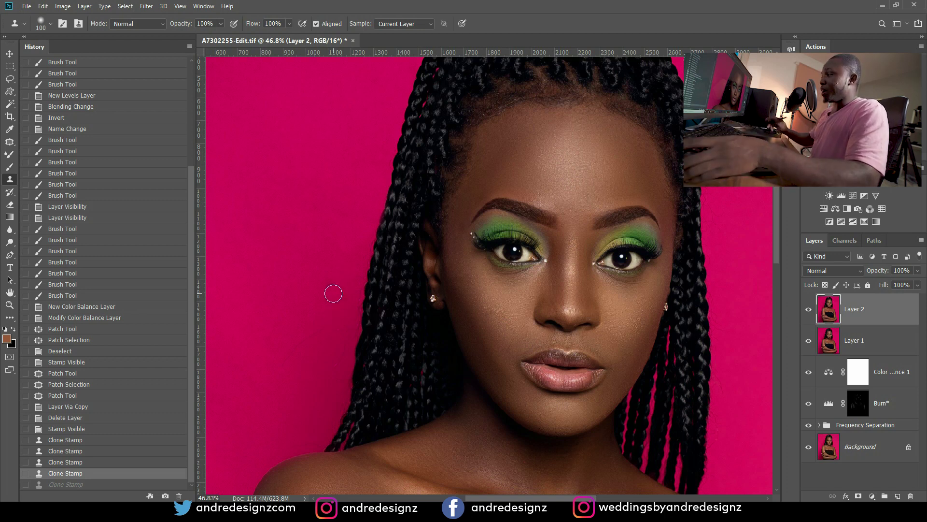
pyautogui.click(414, 184)
pyautogui.hotkey('ctrl', 'z')
# Step: Resample the backdrop and clone it along the outer edge of the braids from eye level down to mouth level on Layer 2
pyautogui.keyDown('alt'); pyautogui.click(339, 245); pyautogui.keyUp('alt')
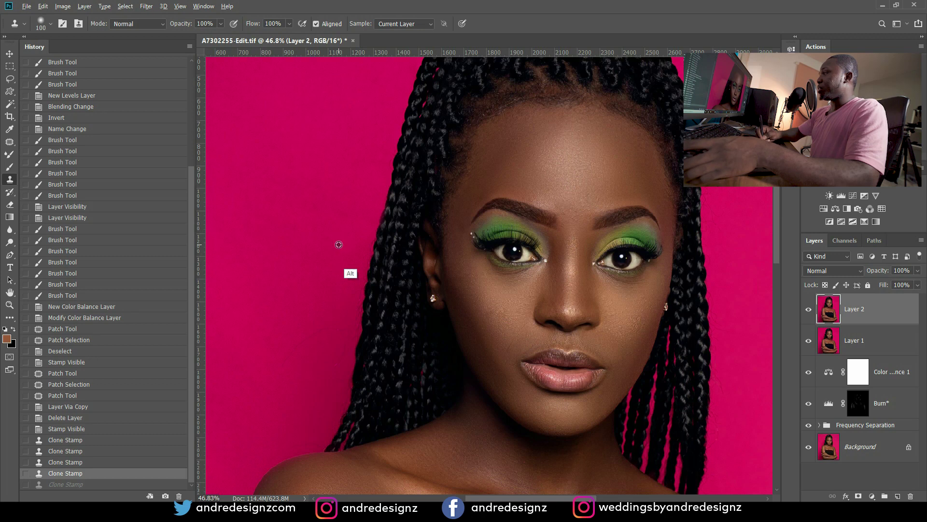
pyautogui.click(360, 247)
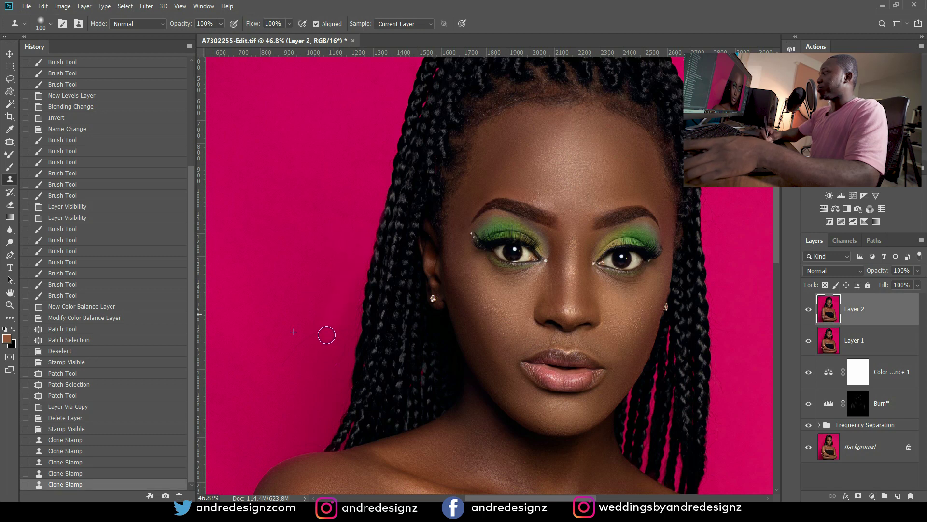
pyautogui.click(329, 289)
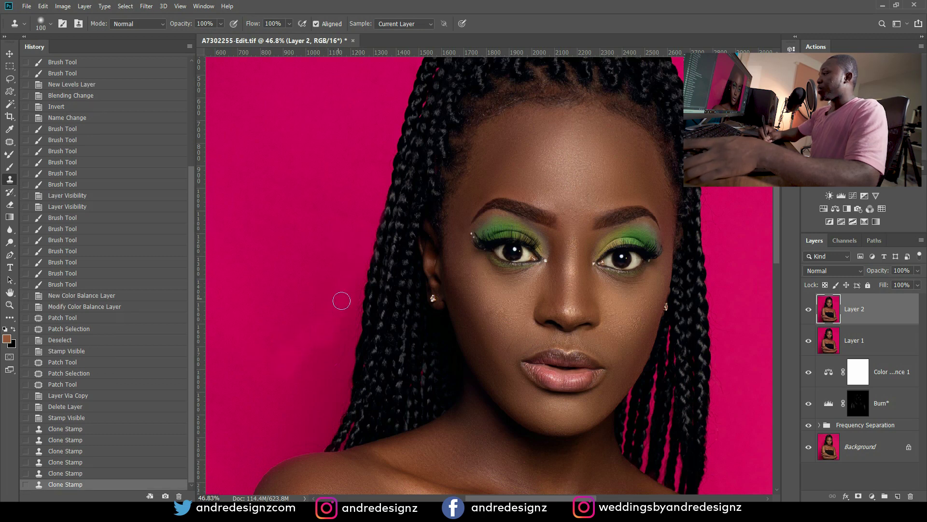
pyautogui.hotkey('ctrl', 'z')
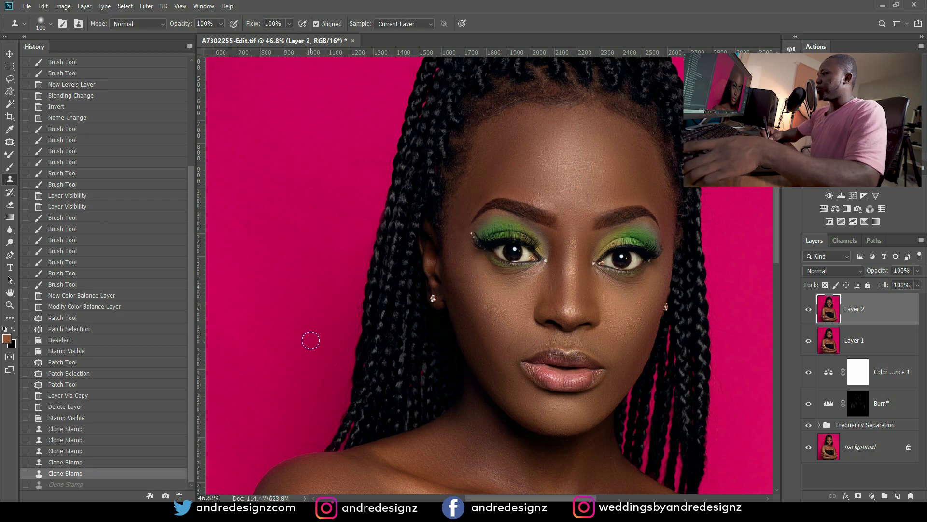
pyautogui.click(320, 364)
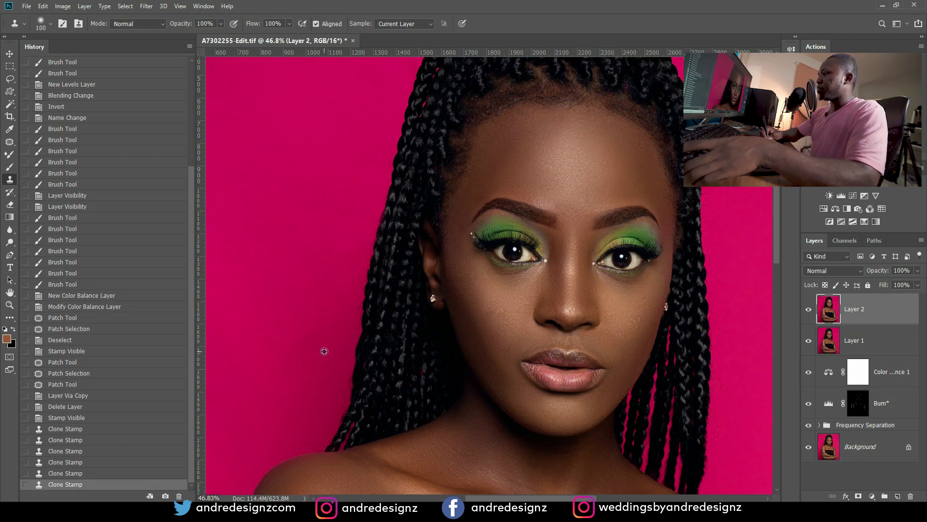
pyautogui.click(323, 341)
pyautogui.click(328, 301)
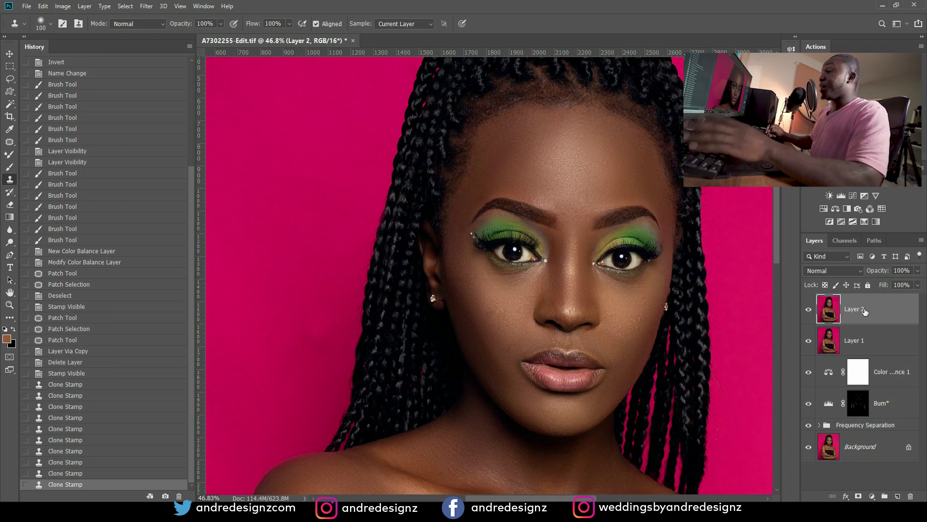
# Step: Patch the uneven backdrop areas along the outer edge of the middle and lower braids on Layer 2, clearing each selection
pyautogui.press('j')
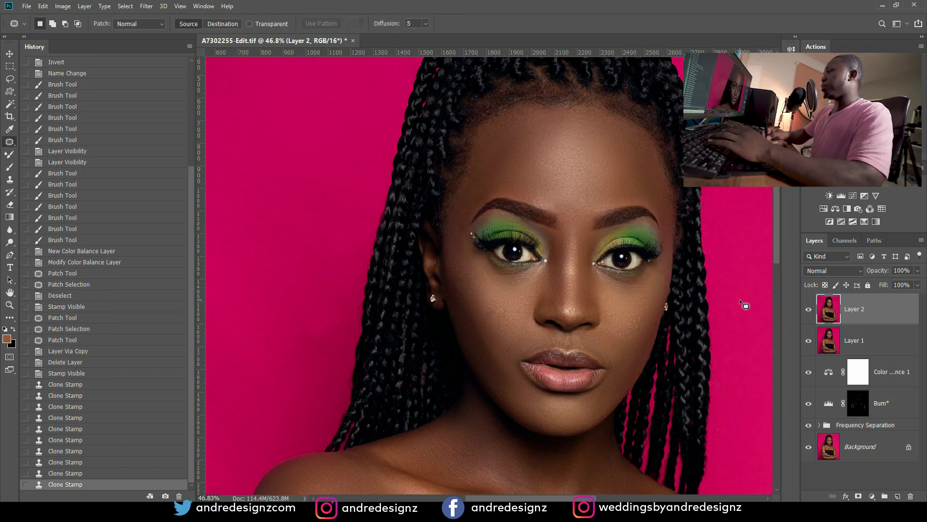
pyautogui.moveTo(345, 317)
pyautogui.mouseDown()
pyautogui.moveTo(329, 310)
pyautogui.moveTo(320, 287)
pyautogui.moveTo(344, 345)
pyautogui.mouseUp()
pyautogui.hotkey('ctrl', 'd')
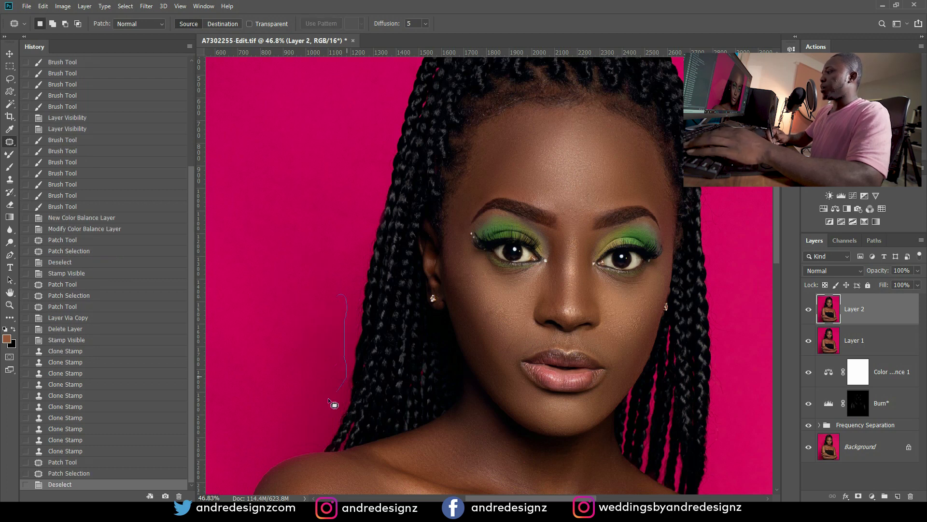
pyautogui.moveTo(332, 377)
pyautogui.mouseDown()
pyautogui.moveTo(311, 369)
pyautogui.moveTo(331, 320)
pyautogui.mouseUp()
pyautogui.hotkey('ctrl', 'd')
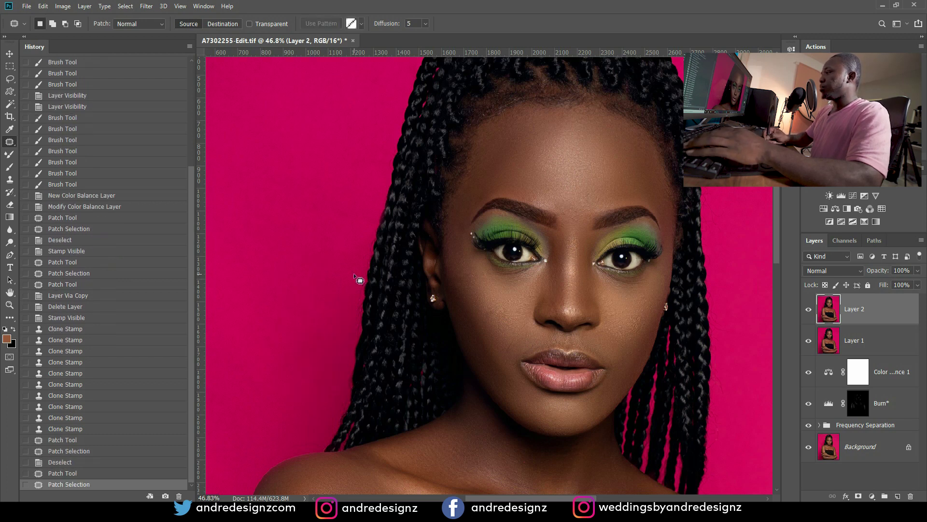
pyautogui.moveTo(356, 304)
pyautogui.mouseDown()
pyautogui.moveTo(358, 288)
pyautogui.moveTo(324, 270)
pyautogui.moveTo(309, 242)
pyautogui.moveTo(337, 226)
pyautogui.moveTo(340, 149)
pyautogui.mouseUp()
pyautogui.hotkey('ctrl', 'd')
# Step: Patch the remaining backdrop marks in the open pink area beside the braids and just above the shoulder on Layer 2
pyautogui.moveTo(318, 102); pyautogui.dragTo(339, 169)
pyautogui.moveTo(323, 181)
pyautogui.mouseDown()
pyautogui.moveTo(290, 253)
pyautogui.moveTo(313, 278)
pyautogui.mouseUp()
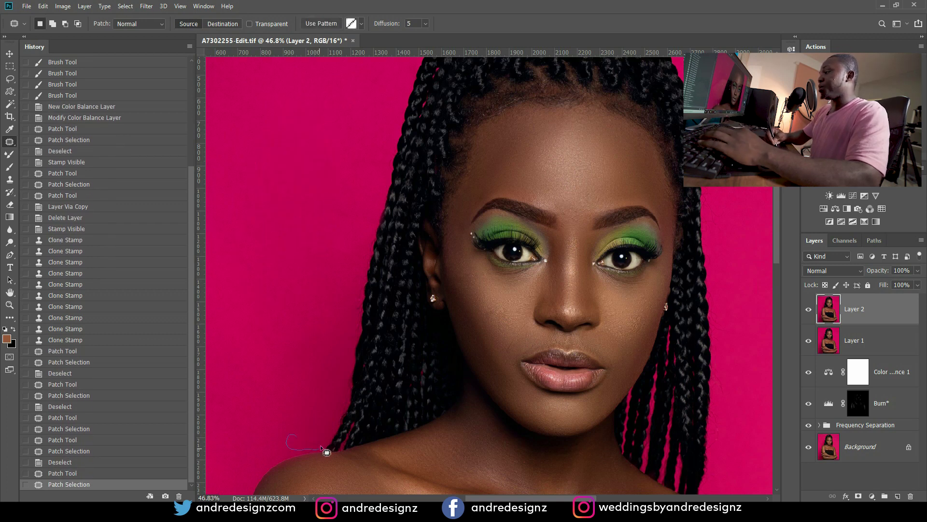
pyautogui.moveTo(314, 435); pyautogui.dragTo(312, 439)
pyautogui.moveTo(307, 437); pyautogui.dragTo(302, 368)
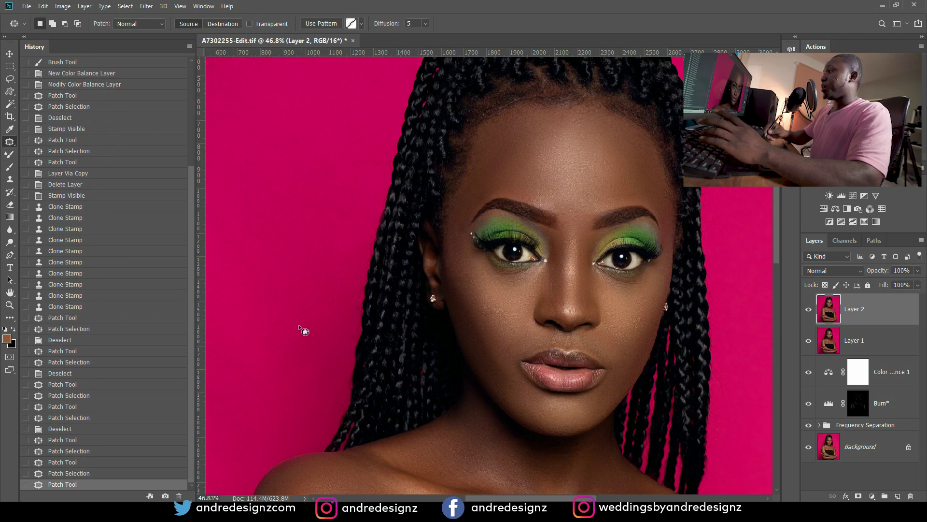
# Step: Patch the stray hairs and marks in the backdrop along the right-hand braids, from forehead to eye level, on Layer 2
pyautogui.scroll(-4, 306, 311)
pyautogui.moveTo(602, 211); pyautogui.dragTo(418, 183)
pyautogui.scroll(5, 412, 201)
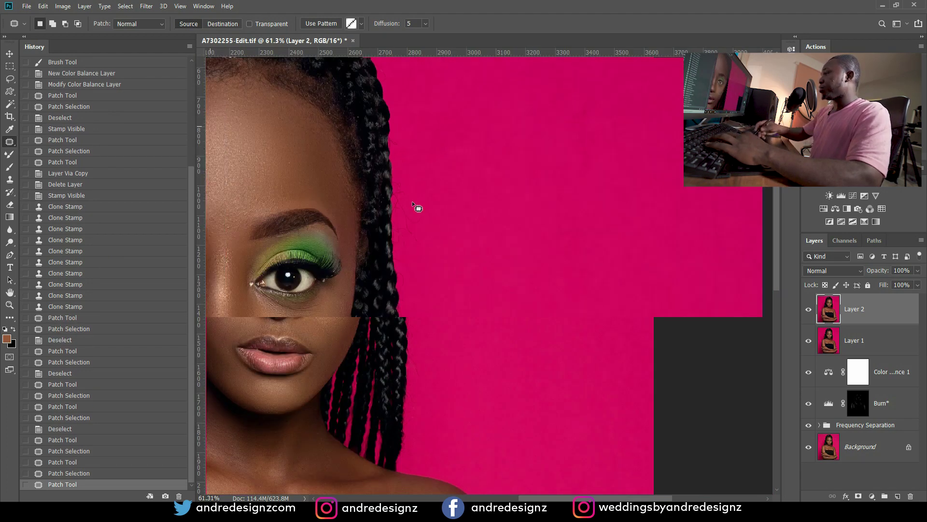
pyautogui.moveTo(448, 225); pyautogui.dragTo(447, 228)
pyautogui.moveTo(434, 196); pyautogui.dragTo(457, 280)
pyautogui.moveTo(399, 137); pyautogui.dragTo(403, 151)
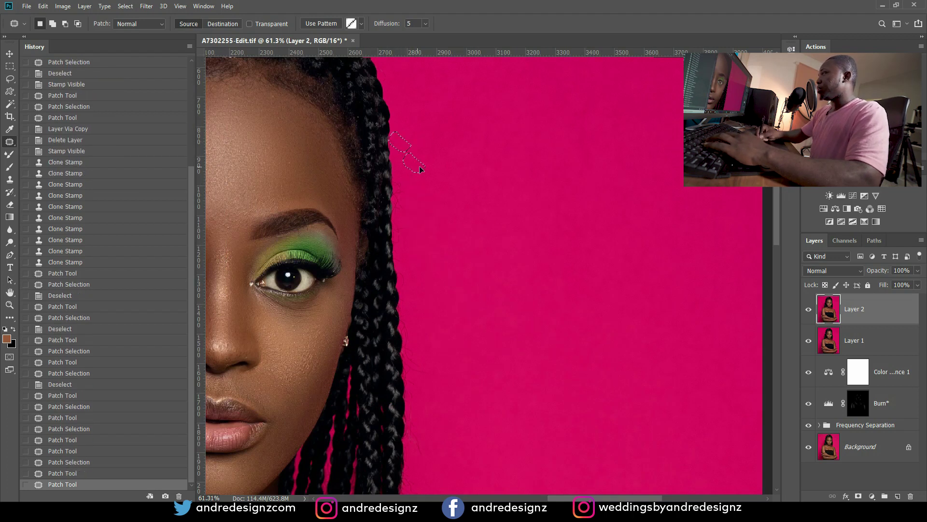
pyautogui.hotkey('ctrl', 'd')
pyautogui.moveTo(427, 210); pyautogui.dragTo(428, 209)
pyautogui.moveTo(411, 209)
pyautogui.mouseDown()
pyautogui.moveTo(433, 263)
pyautogui.moveTo(424, 280)
pyautogui.mouseUp()
pyautogui.click(403, 226)
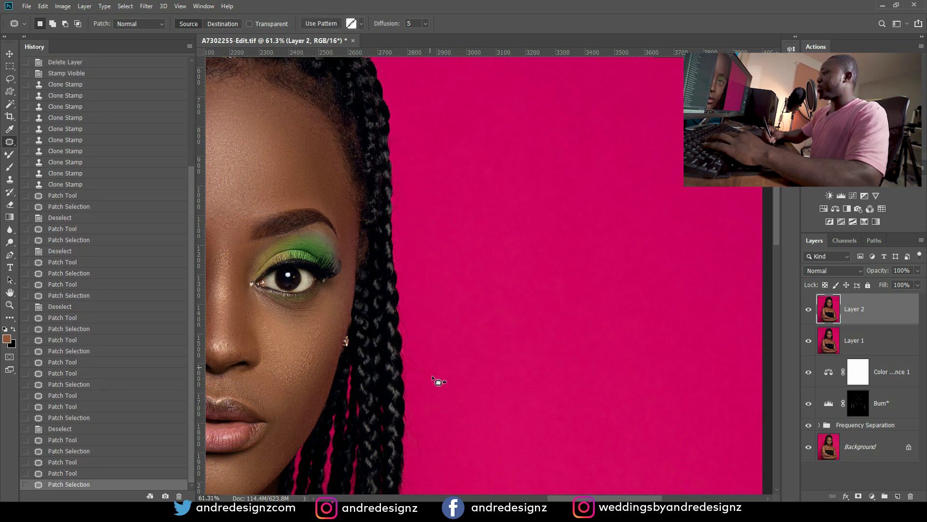
# Step: Patch the backdrop marks beside the lower right-hand braids above the shoulder on Layer 2, clearing the selection
pyautogui.moveTo(477, 307); pyautogui.dragTo(501, 141)
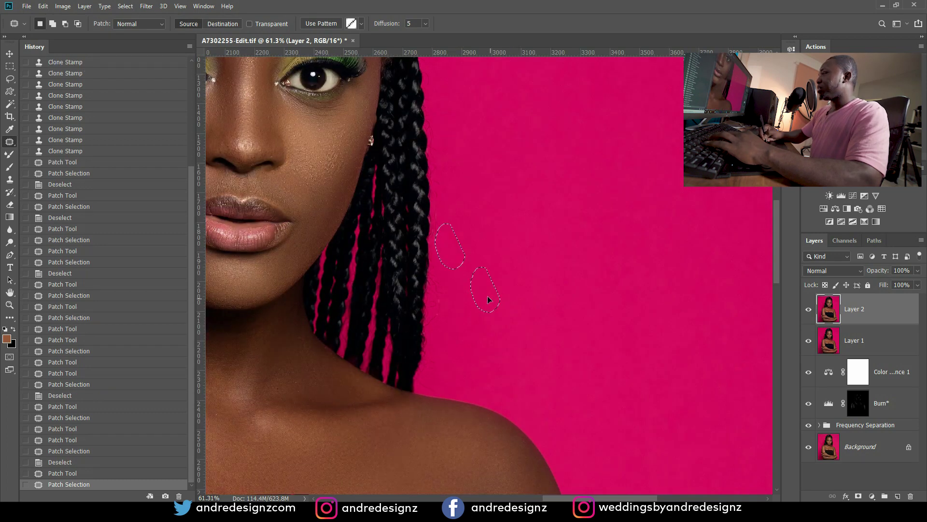
pyautogui.moveTo(464, 299); pyautogui.dragTo(441, 272)
pyautogui.moveTo(452, 309); pyautogui.dragTo(482, 317)
pyautogui.hotkey('ctrl', 'd')
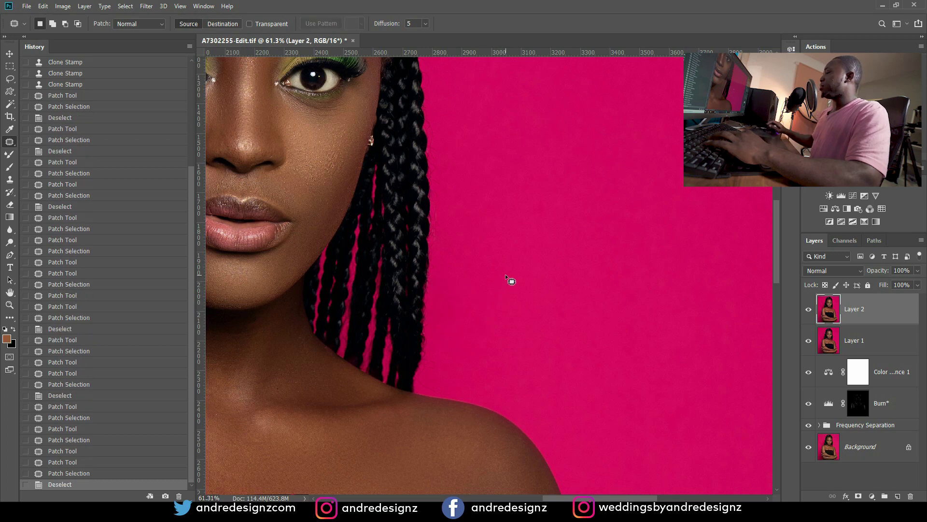
# Step: Save the retouched portrait and switch to Lightroom Classic
pyautogui.scroll(-5, 509, 274)
pyautogui.scroll(-3, 516, 283)
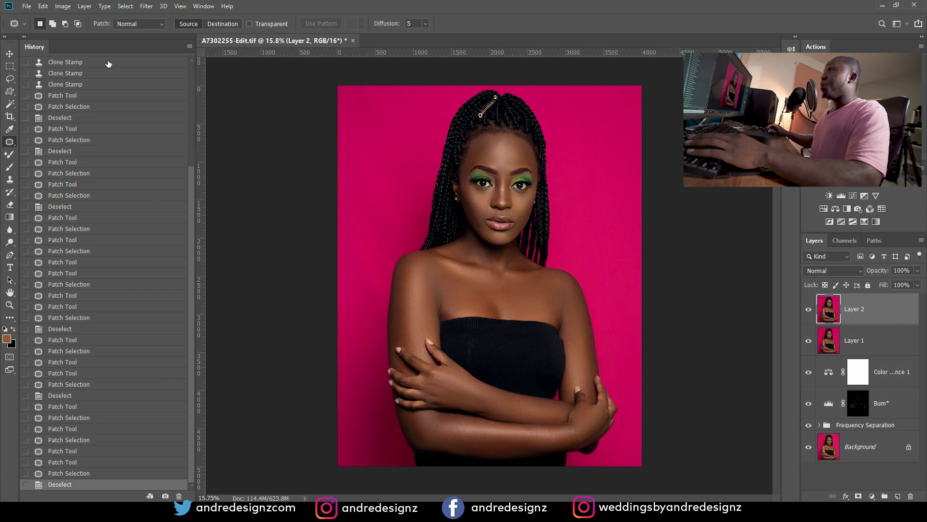
pyautogui.click(26, 6)
pyautogui.click(43, 107)
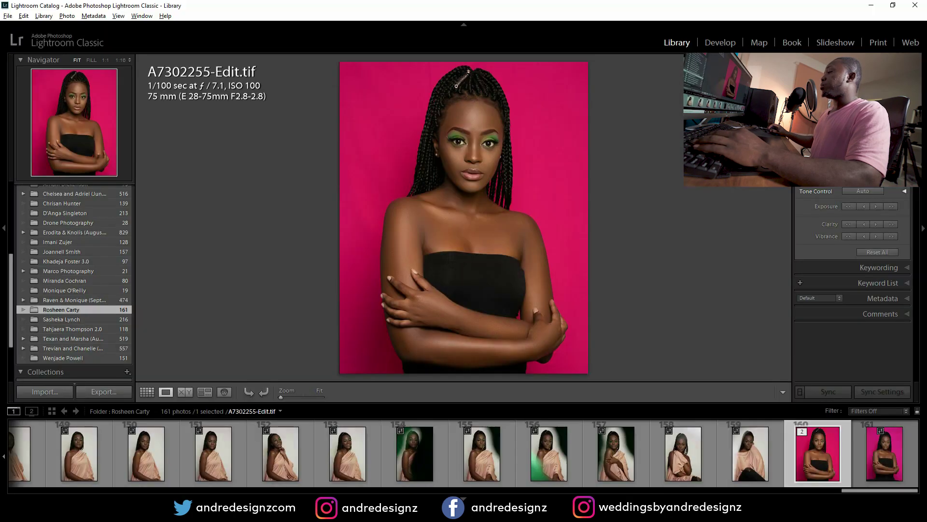
# Step: Compare A7302255-Edit.tif and A7302255-Edit-Edit.tif side by side, alternating which one is the Select and which the Candidate
pyautogui.keyDown('ctrl'); pyautogui.click(895, 466); pyautogui.keyUp('ctrl')
pyautogui.click(182, 393)
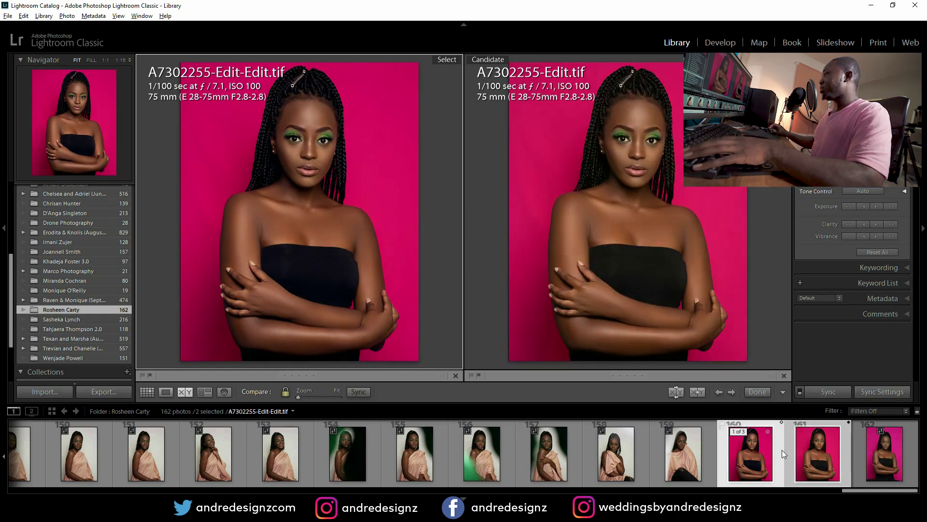
pyautogui.click(828, 453)
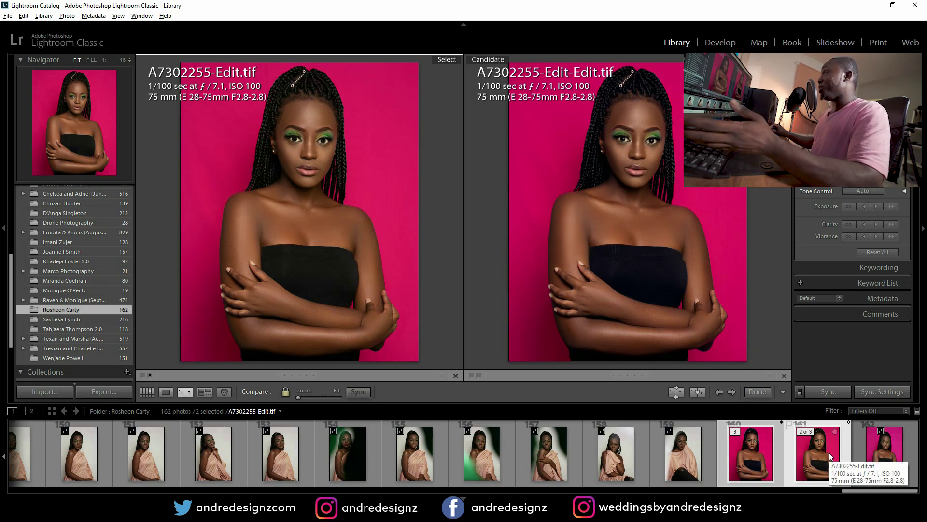
pyautogui.click(763, 443)
pyautogui.click(801, 443)
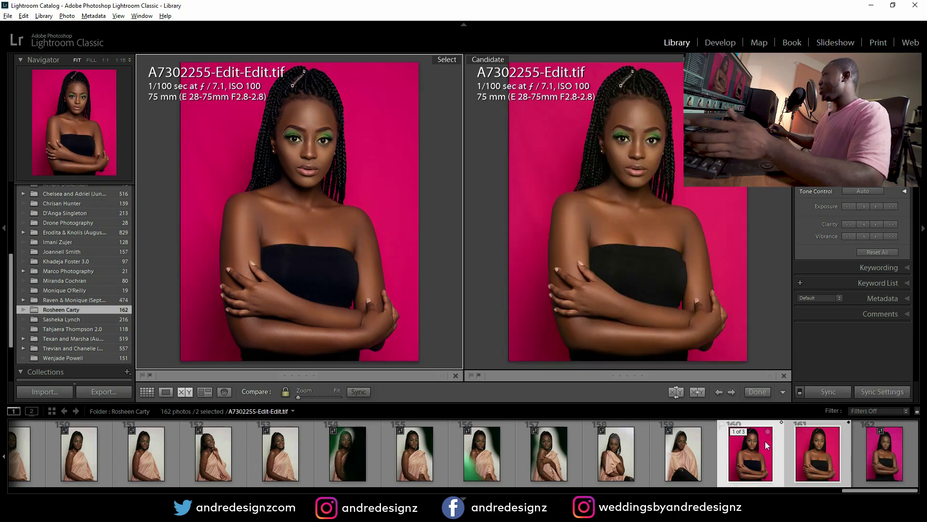
pyautogui.press('Up')
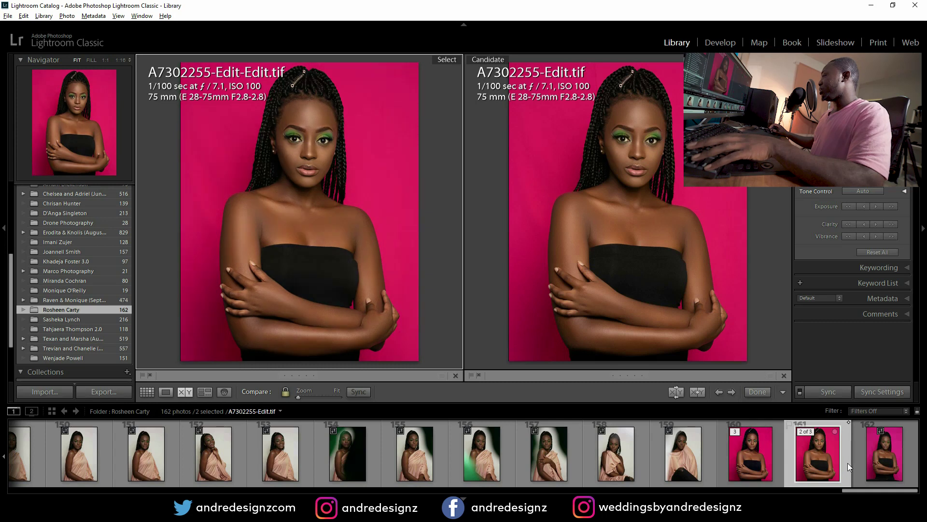
# Step: Return from the side-by-side comparison to the photo grid and open A7302255-Edit.tif in Loupe view
pyautogui.click(184, 392)
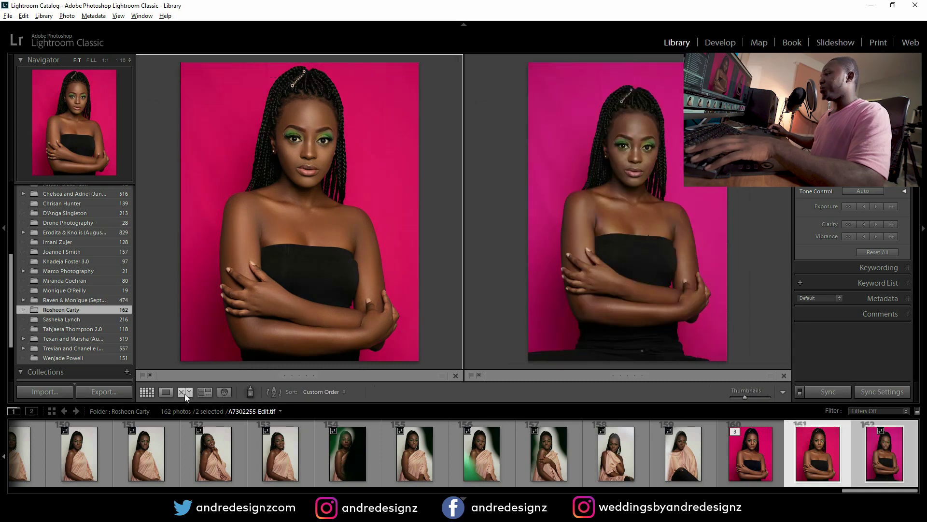
pyautogui.click(147, 391)
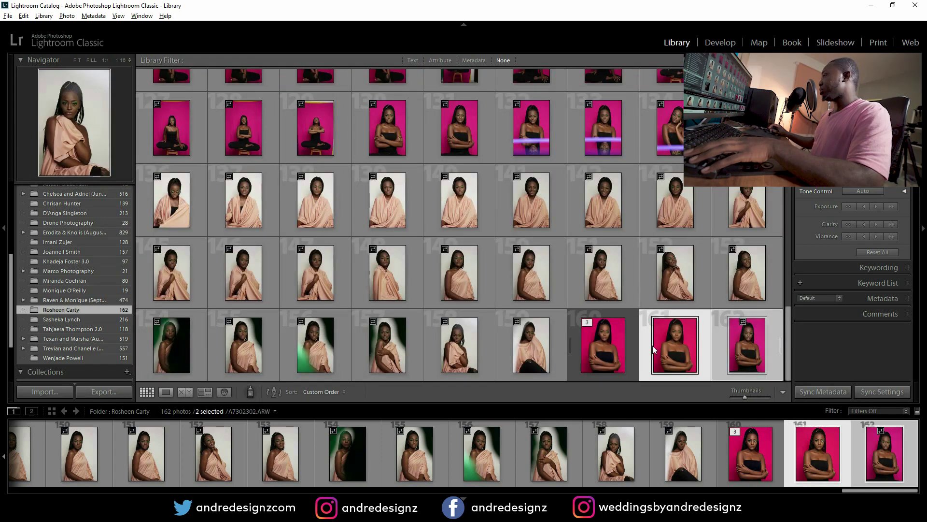
pyautogui.doubleClick(677, 343)
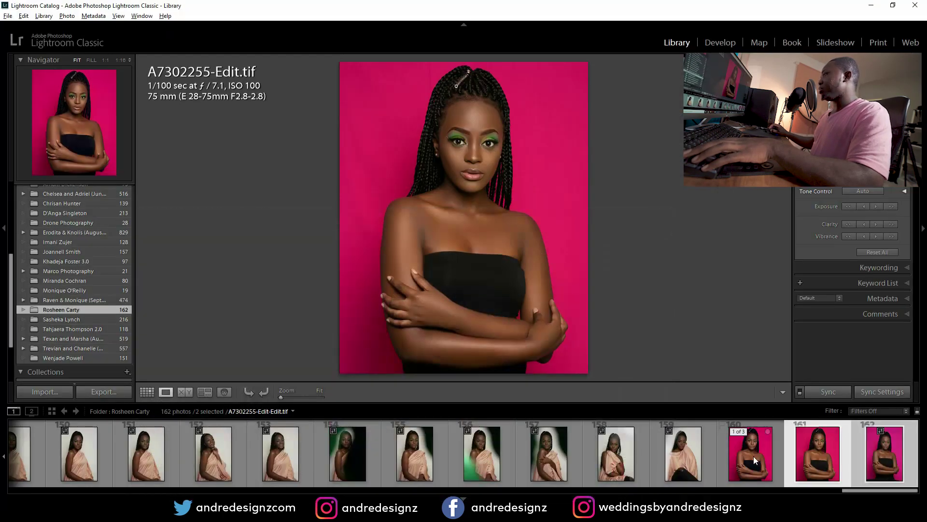
# Step: Compare A7302255-Edit-Edit.tif with the original A7302255.ARW, inspect the backdrop at 1:1, and leave the comparison
pyautogui.keyDown('ctrl'); pyautogui.click(901, 462); pyautogui.keyUp('ctrl')
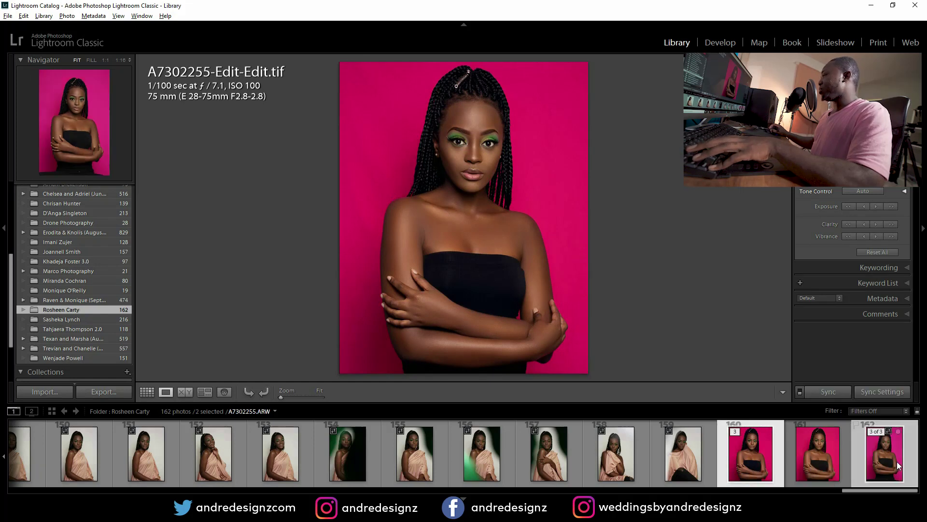
pyautogui.click(180, 393)
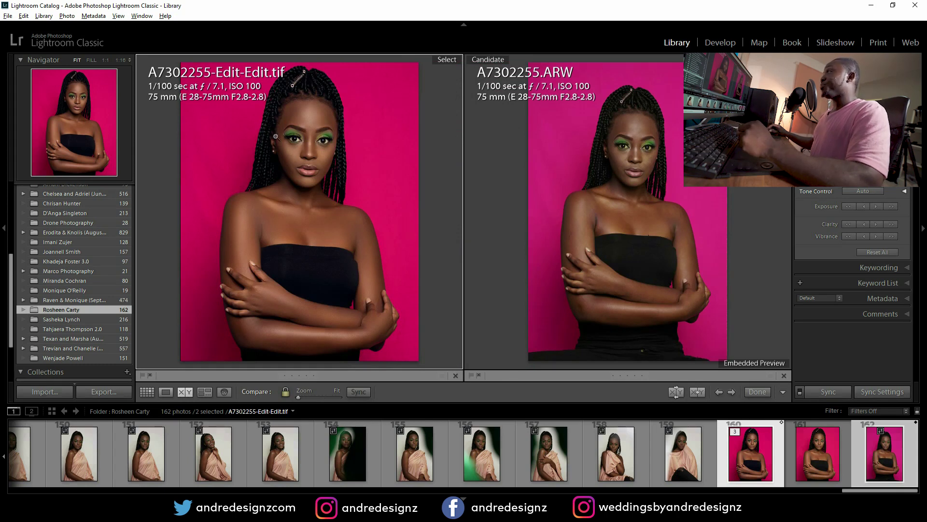
pyautogui.moveTo(567, 145); pyautogui.dragTo(242, 138)
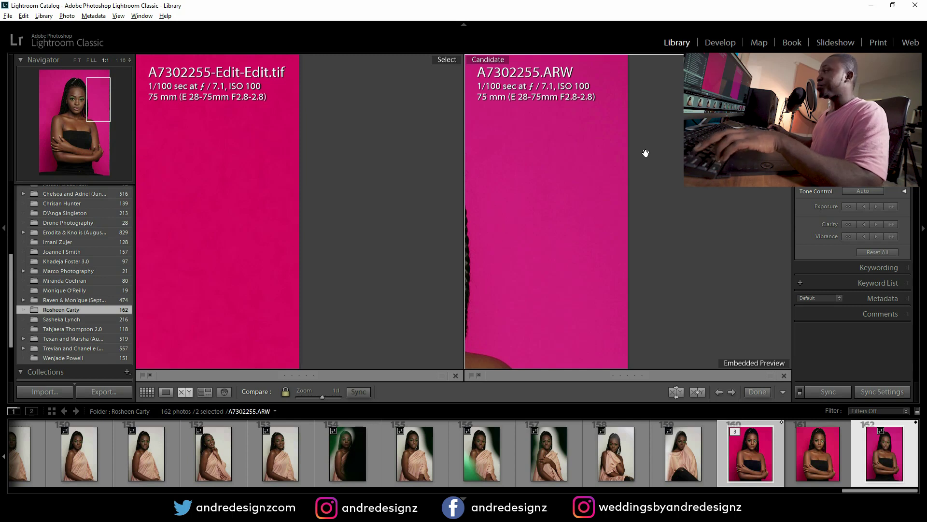
pyautogui.hotkey('ctrl', 'z')
pyautogui.hotkey('ctrl', 'z')
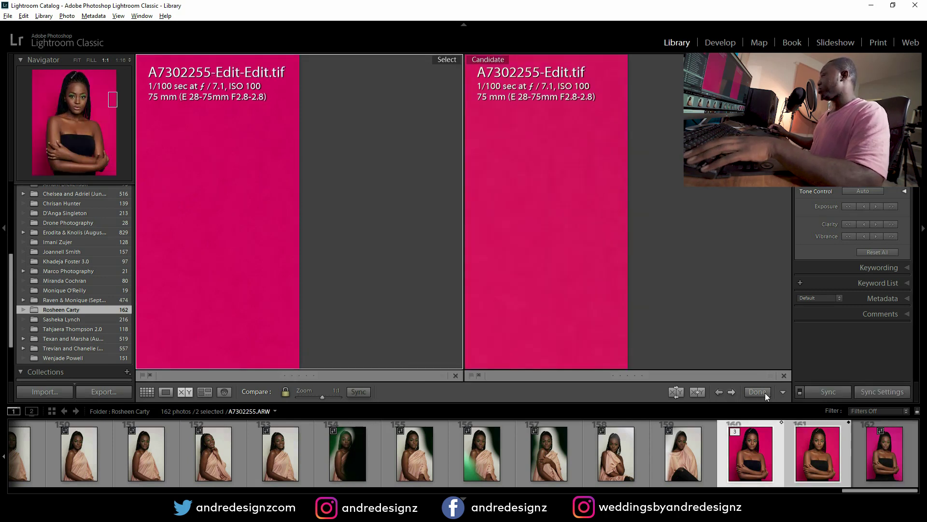
pyautogui.click(761, 396)
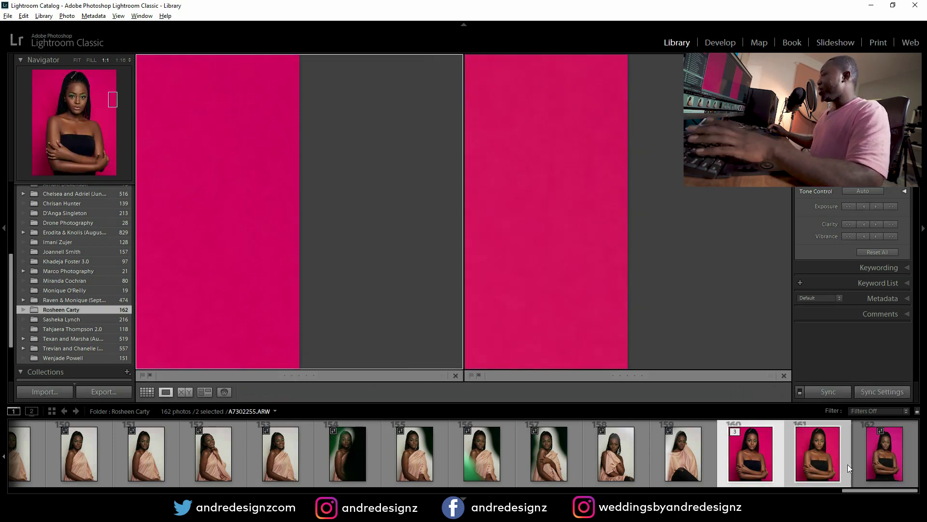
# Step: Compare A7302255.ARW as Select with A7302255-Edit-Edit.tif as Candidate at 1:1, and make the Candidate the Select
pyautogui.click(872, 480)
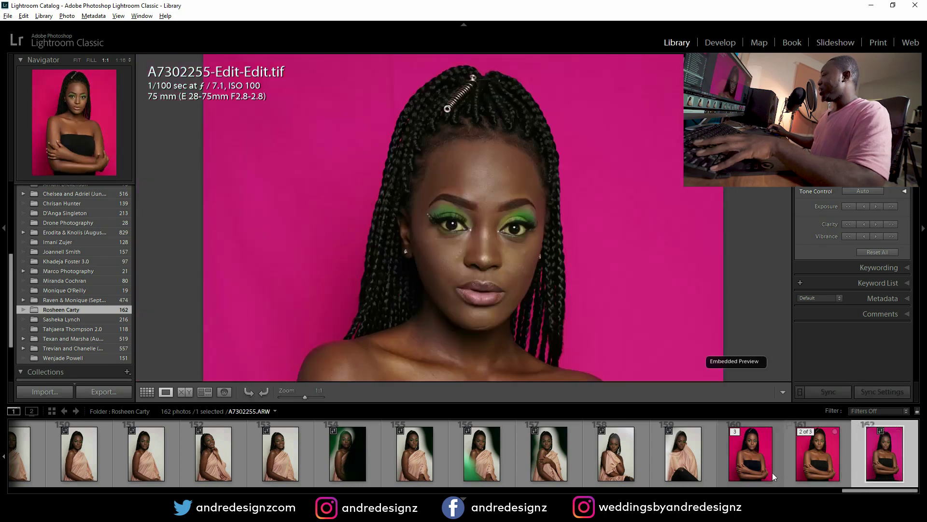
pyautogui.click(772, 472)
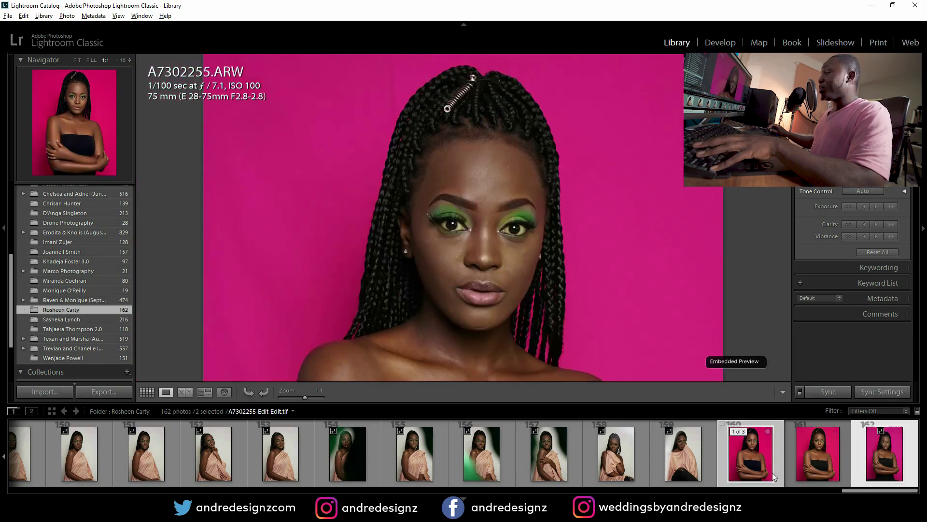
pyautogui.click(182, 394)
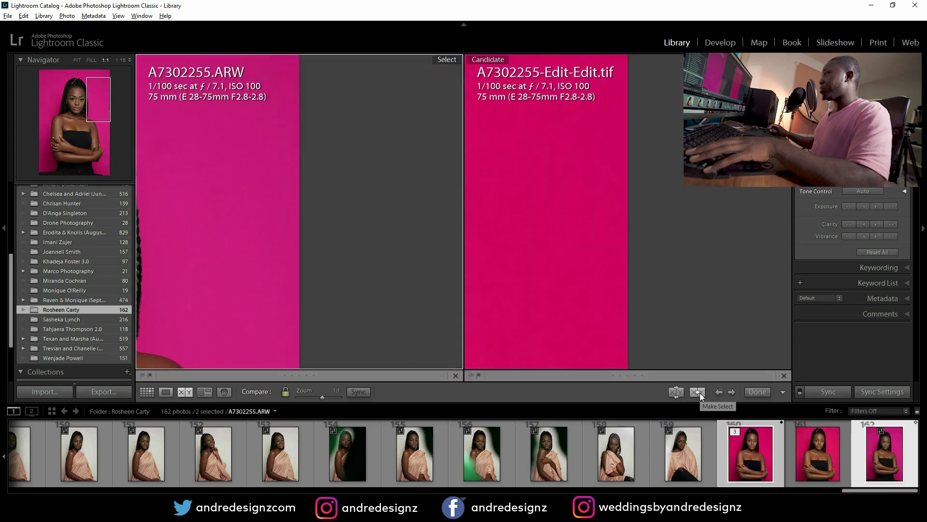
pyautogui.click(697, 392)
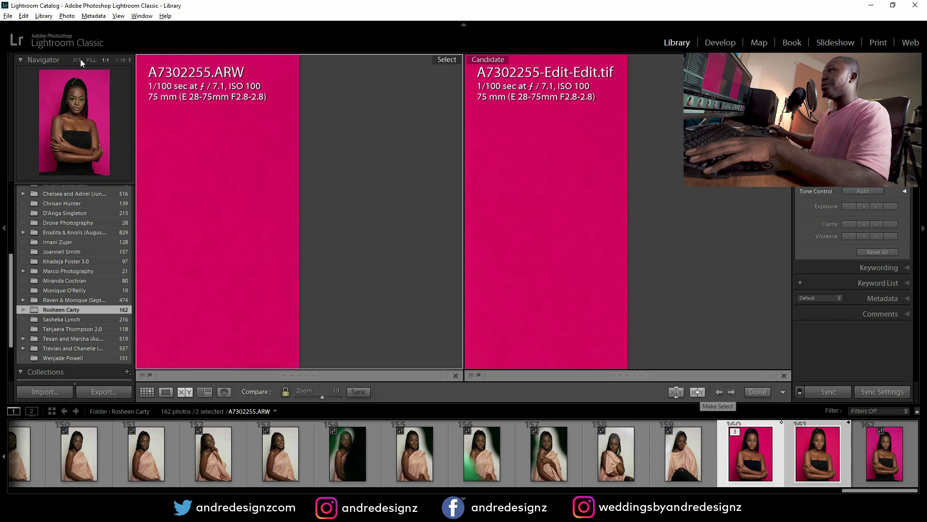
# Step: Fit the compared photos to the view and compare A7302255.ARW with A7302255-Edit.tif
pyautogui.click(77, 60)
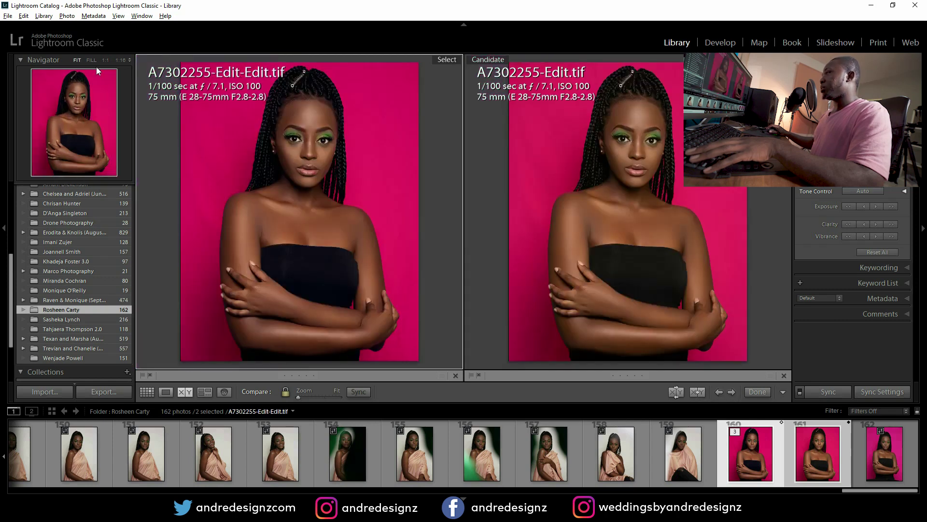
pyautogui.click(845, 450)
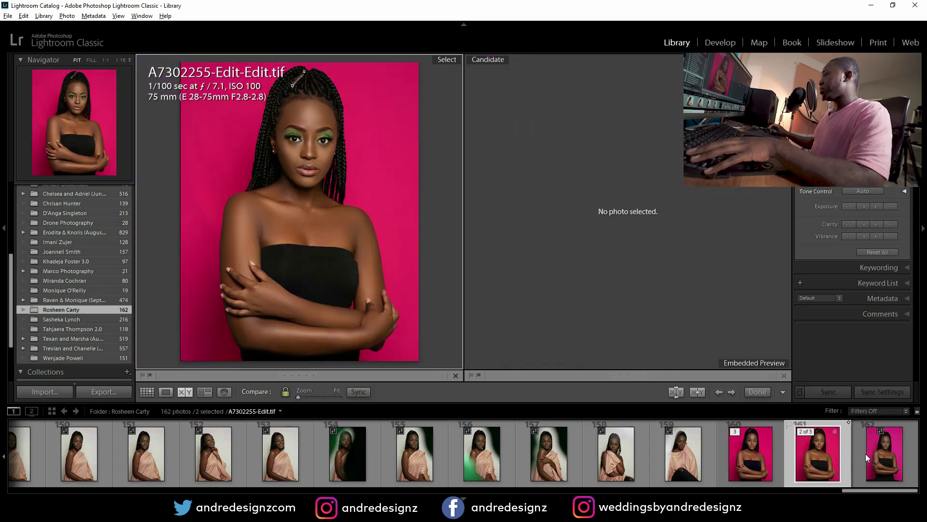
pyautogui.click(866, 454)
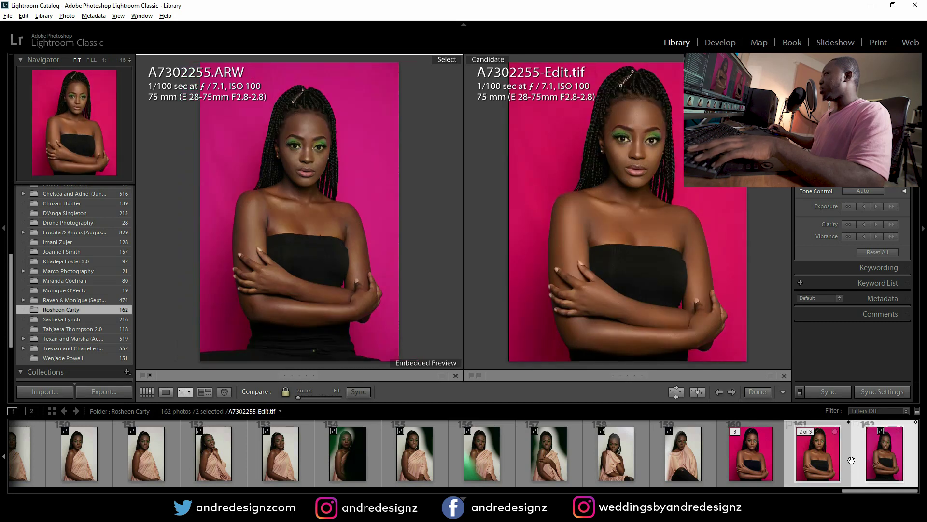